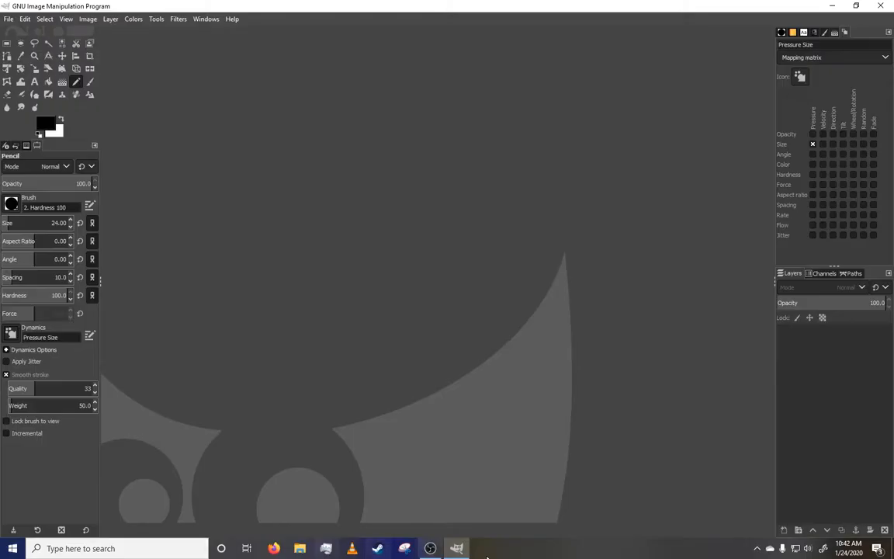
- Launch GIMP 2.10.14 from the list of installed programs
mouse_move(455, 550)
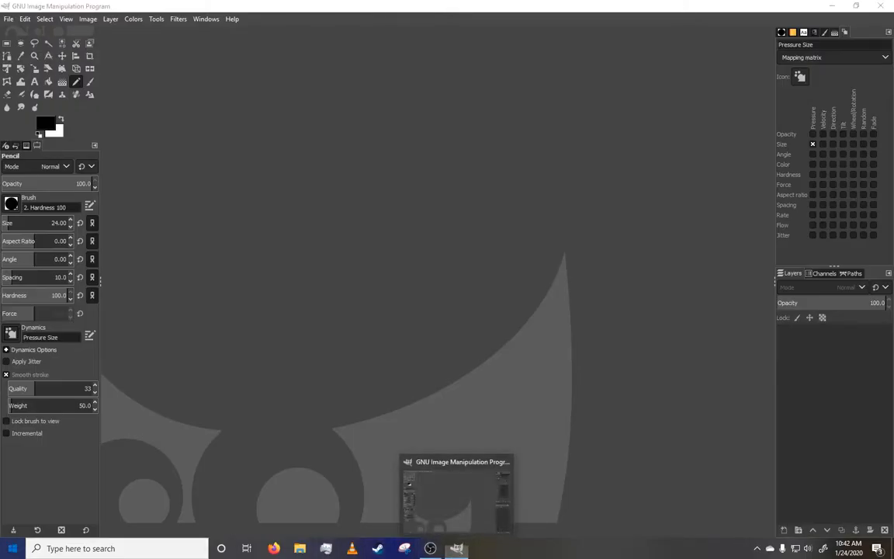
key(super)
scroll(89, 388, down, 10)
scroll(68, 386, down, 10)
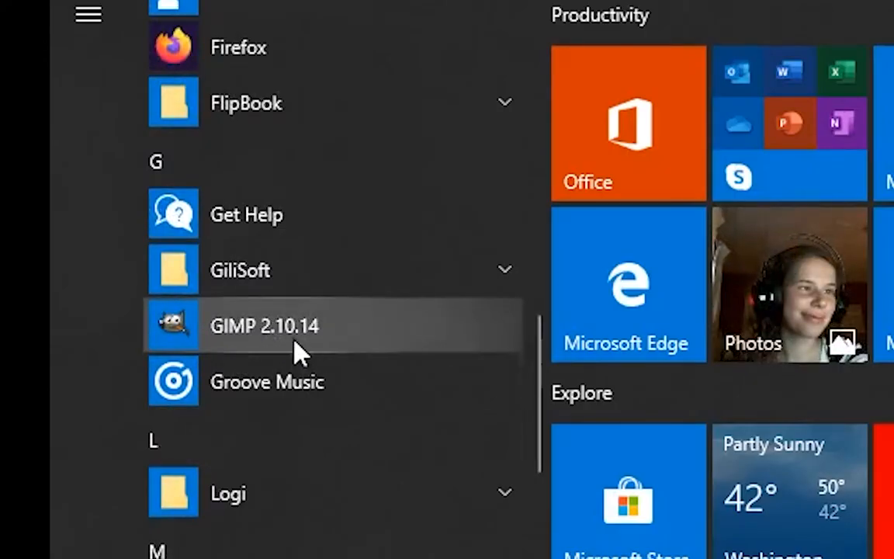
click(295, 350)
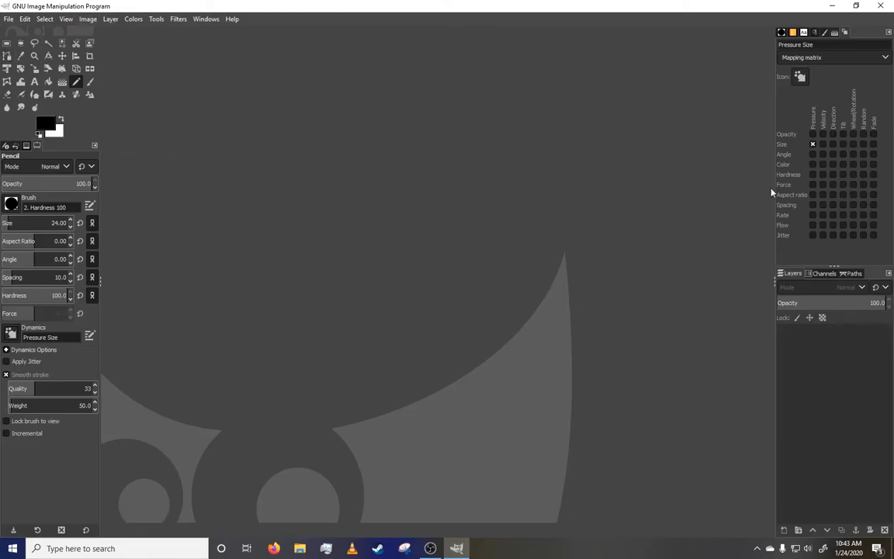
- Open the image blank.png from the Comics folder inside Pictures
click(8, 19)
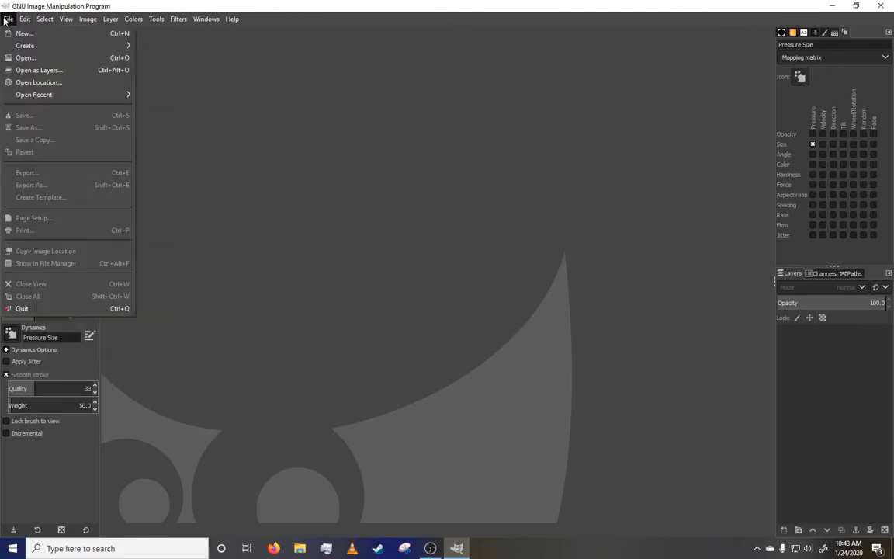
click(503, 175)
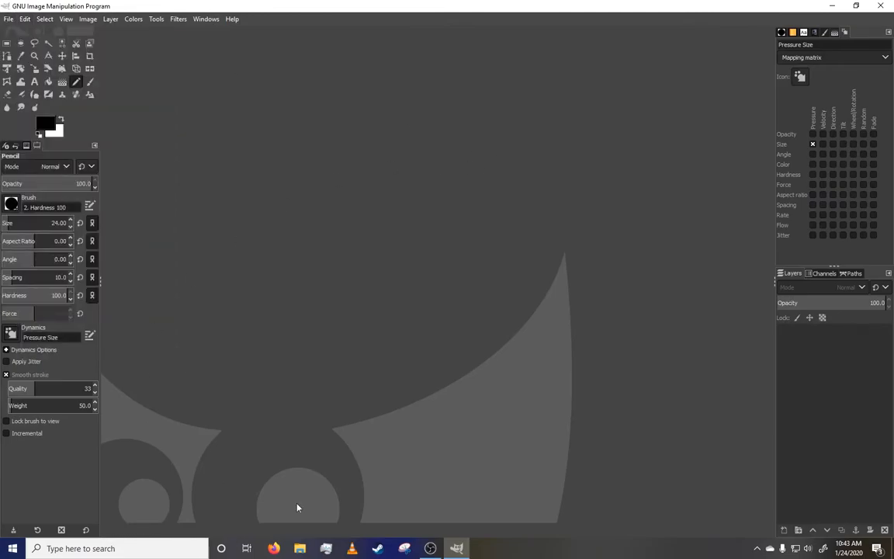
click(11, 19)
click(45, 56)
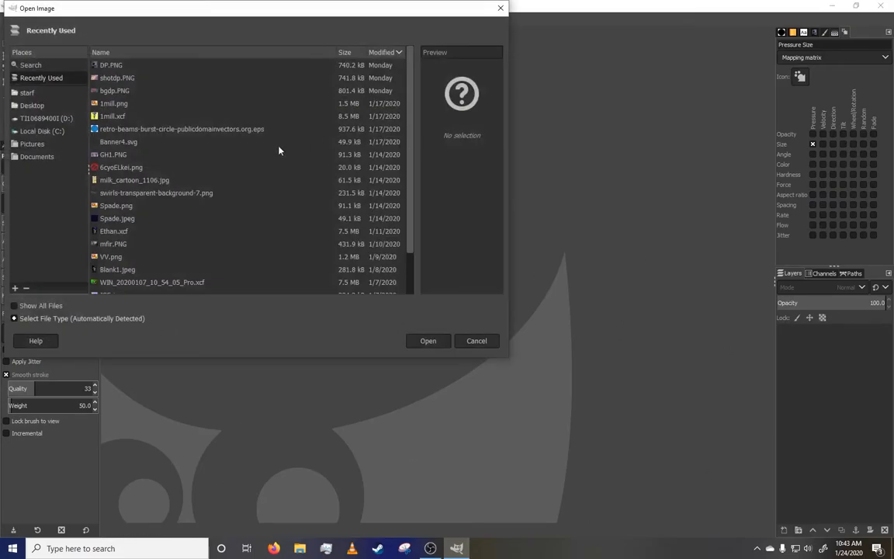
click(44, 145)
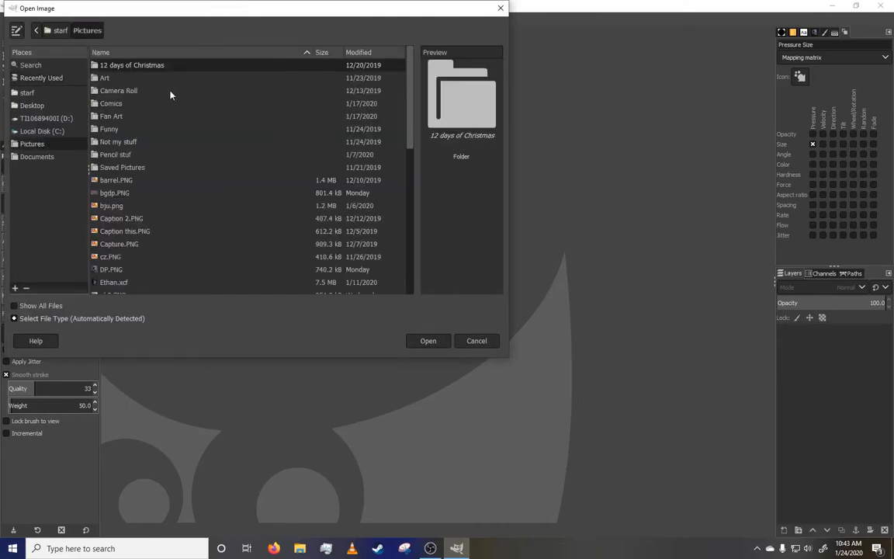
double_click(110, 104)
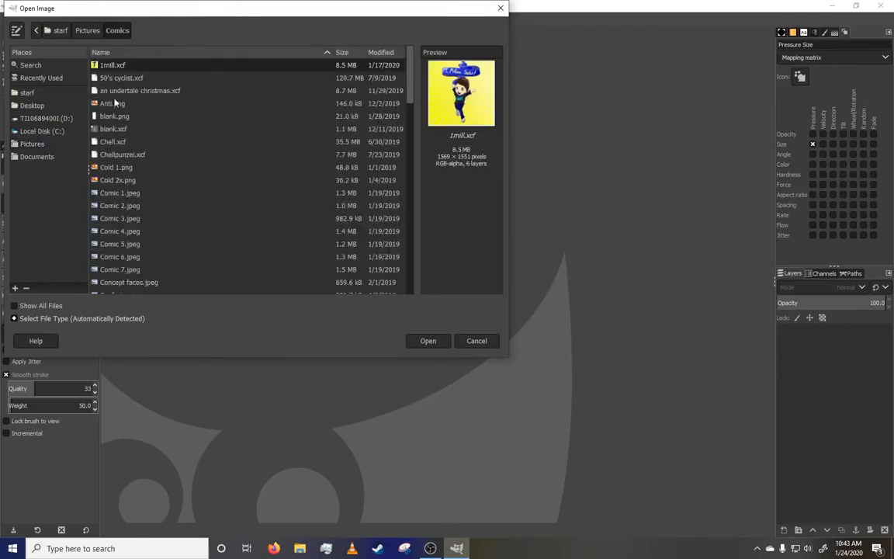
double_click(127, 118)
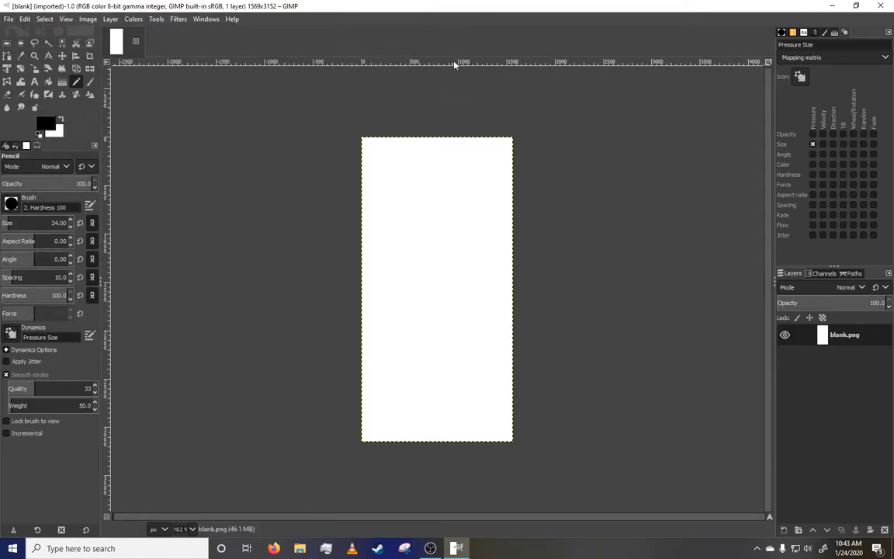
- Select about 1595 × 1513 px over the upper half of the canvas and crop both the layer and the image to it
key(r)
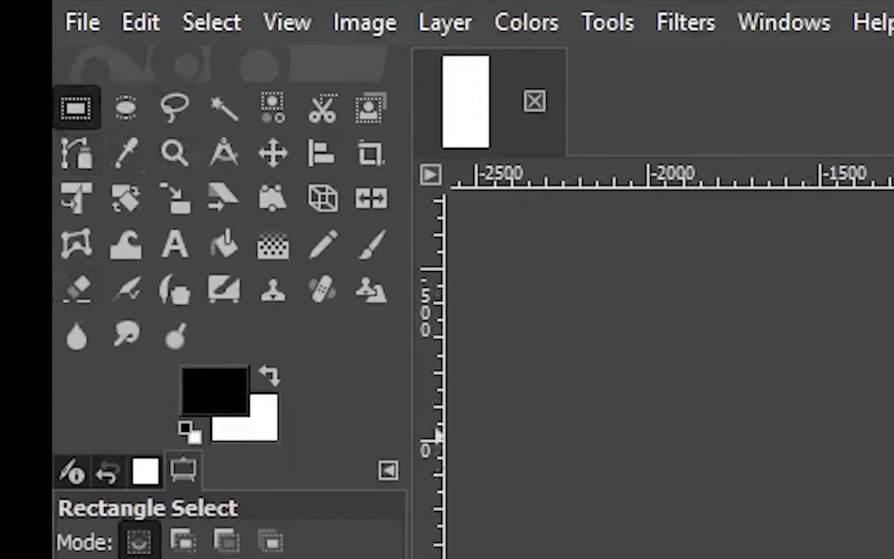
drag(360, 136, 512, 278)
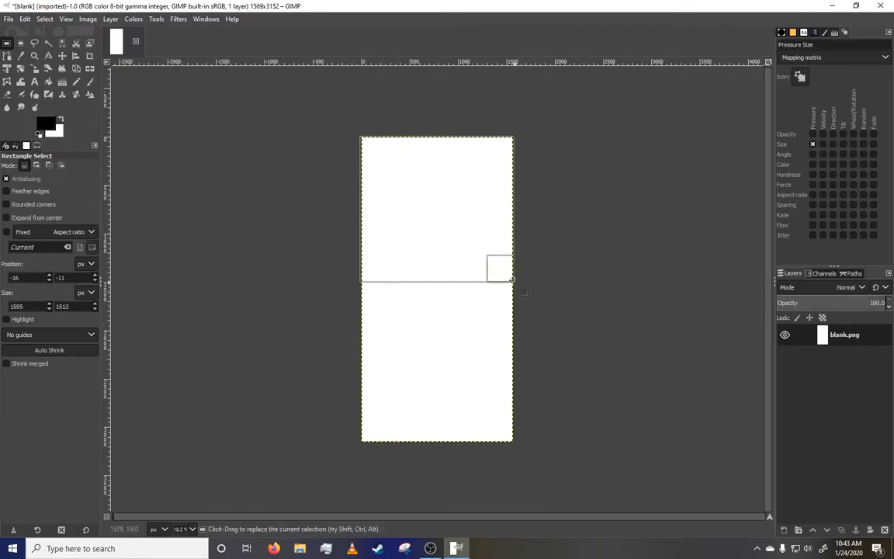
click(113, 21)
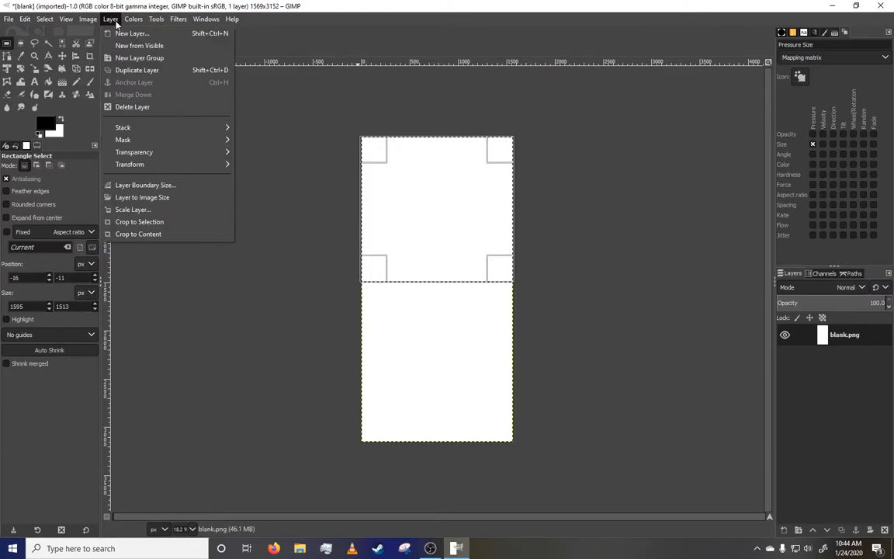
click(170, 224)
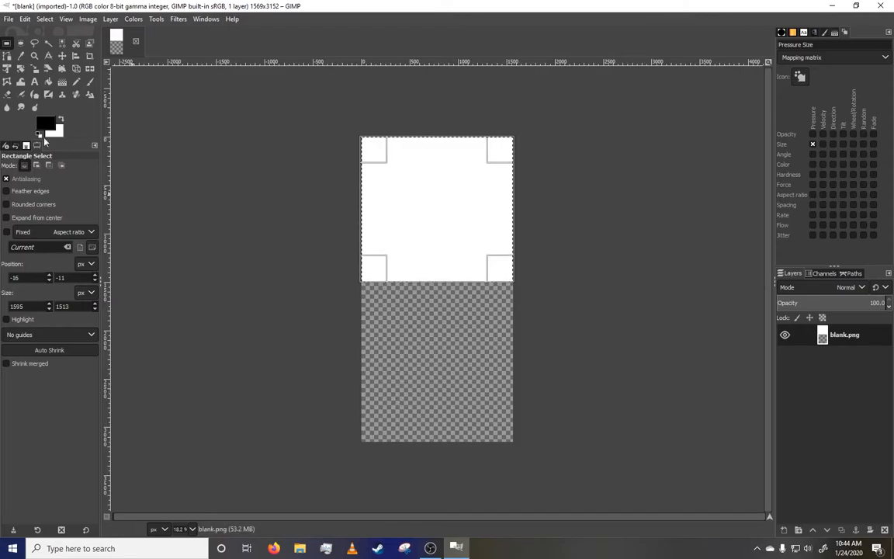
click(88, 18)
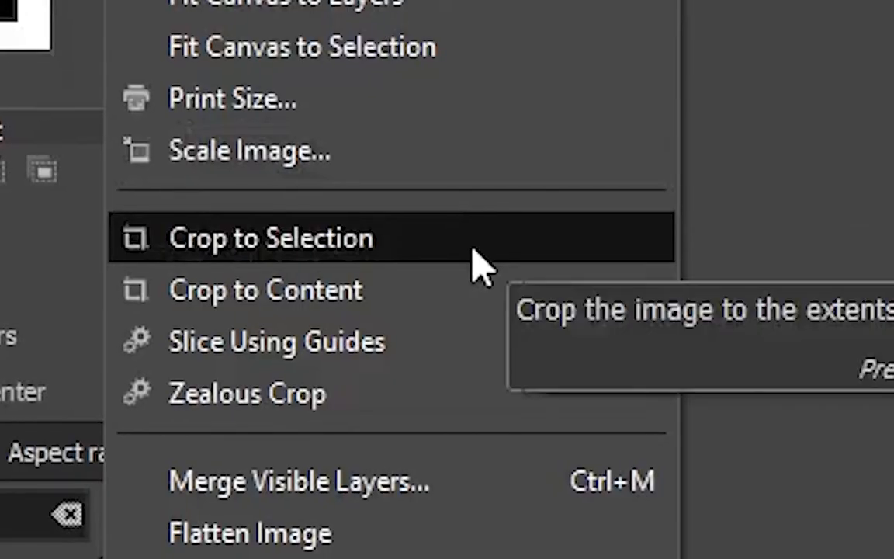
click(163, 182)
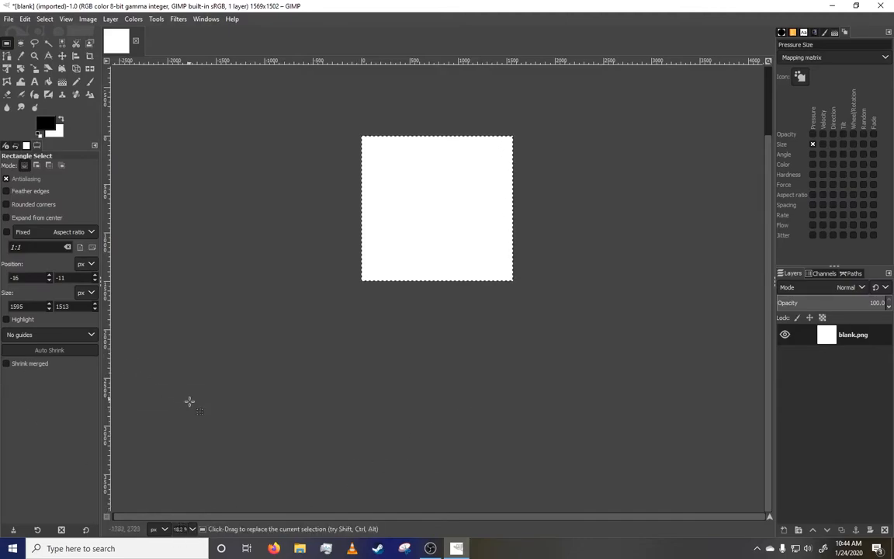
- View the canvas at 50% zoom and look through the available zoom levels and ruler units
scroll(295, 419, up, 2)
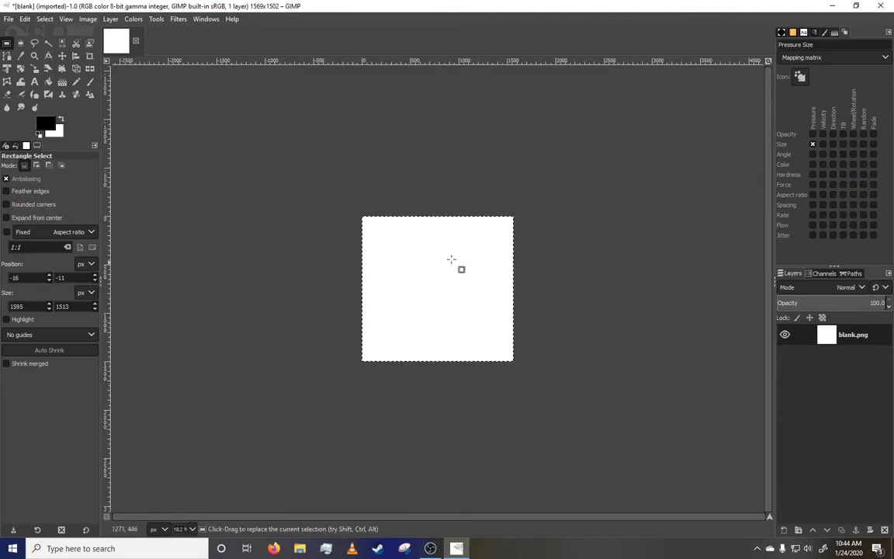
click(192, 530)
click(185, 470)
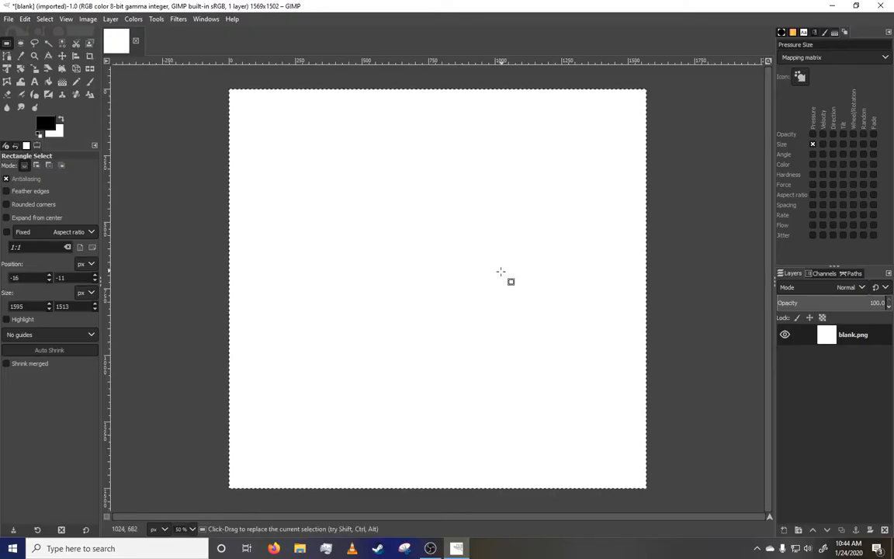
click(186, 528)
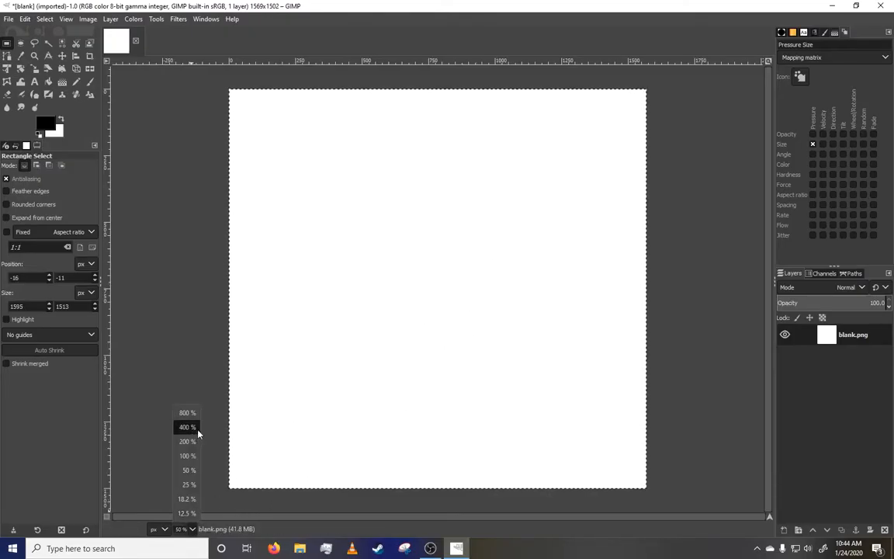
click(271, 533)
click(159, 531)
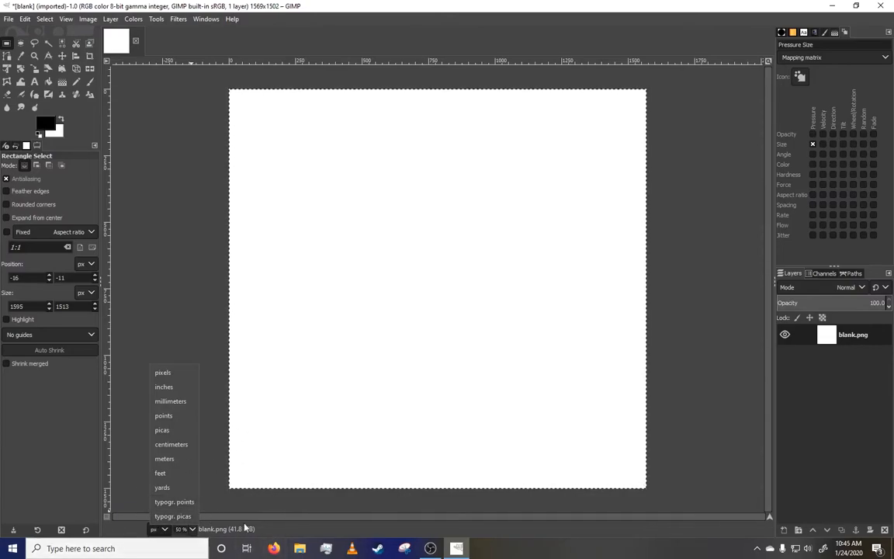
click(281, 524)
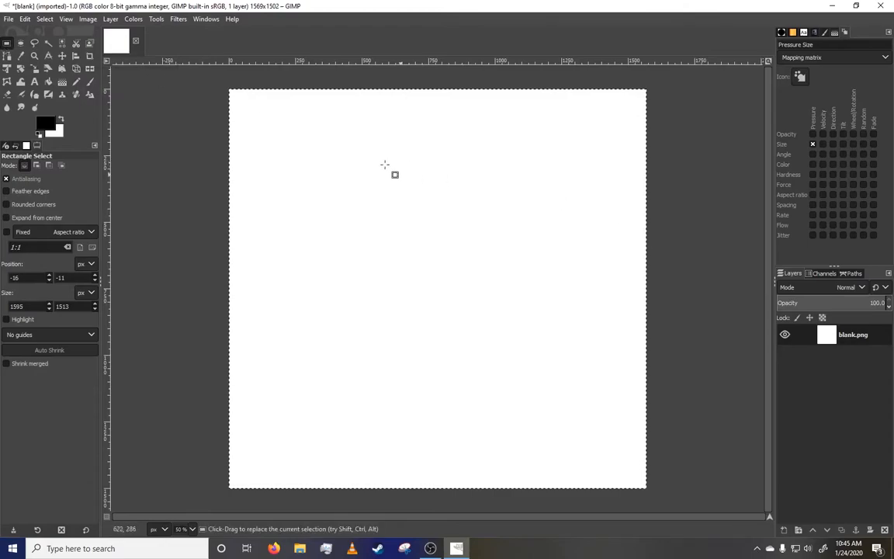
- Make a closed S-shaped freehand selection with two lobes in the upper-left part of the canvas
drag(384, 169, 555, 318)
click(34, 43)
mouse_move(338, 143)
mouse_down()
mouse_move(421, 257)
mouse_move(487, 254)
mouse_move(393, 133)
mouse_up()
click(339, 144)
key(Return)
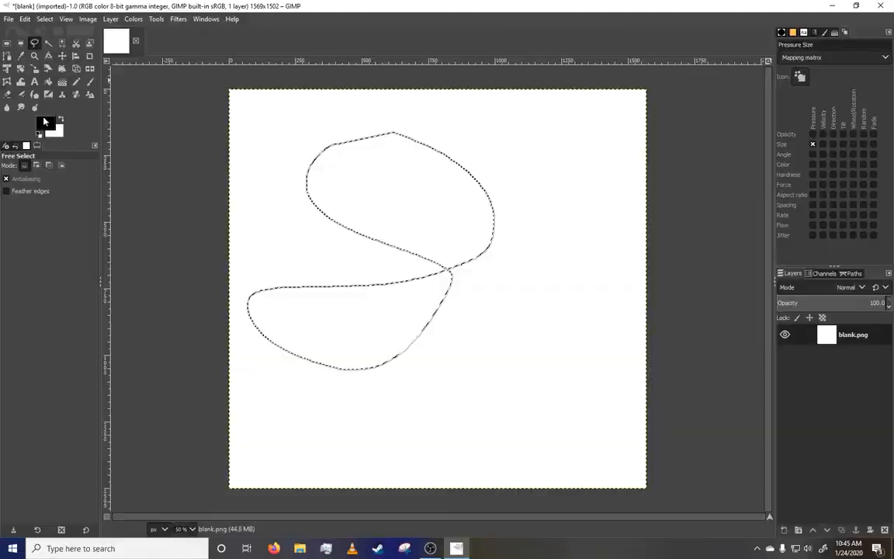
- Set the foreground color to bright red and paint inside the freehand selection with the Pencil at size 496
click(48, 122)
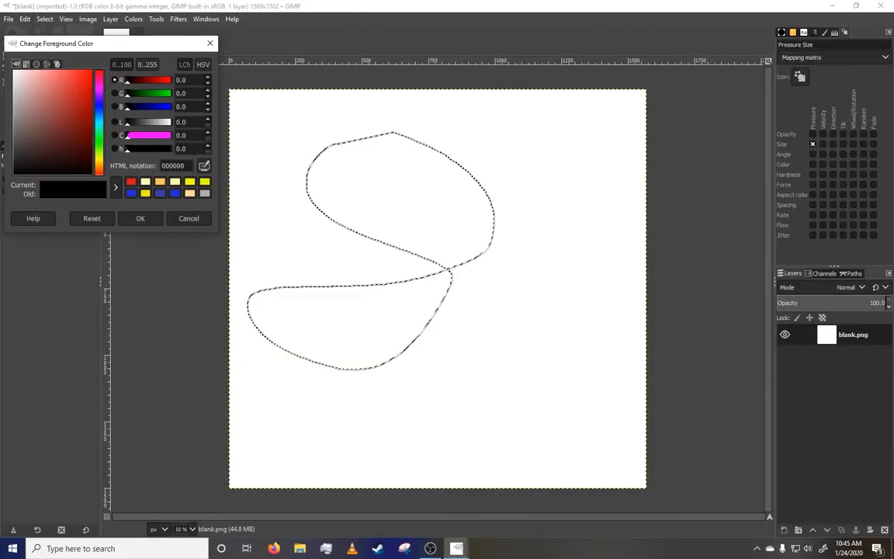
click(84, 78)
click(150, 219)
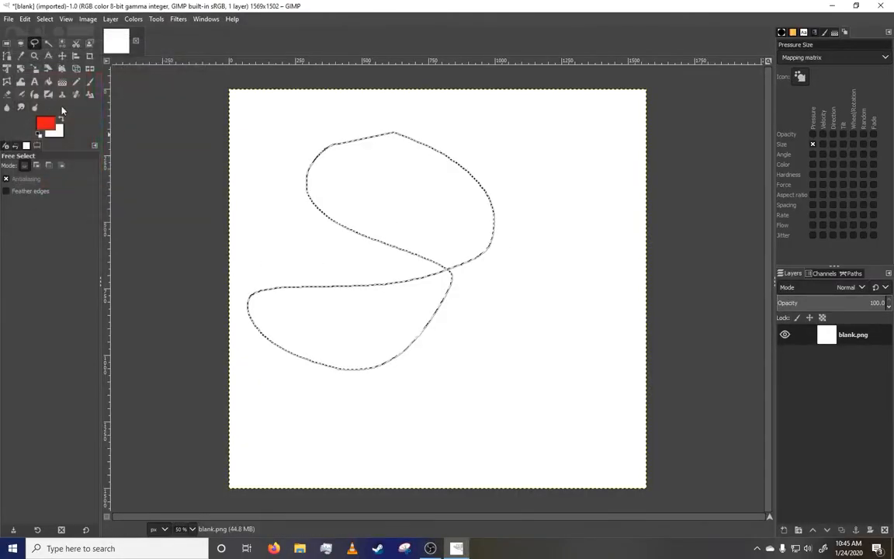
click(76, 82)
drag(20, 222, 45, 222)
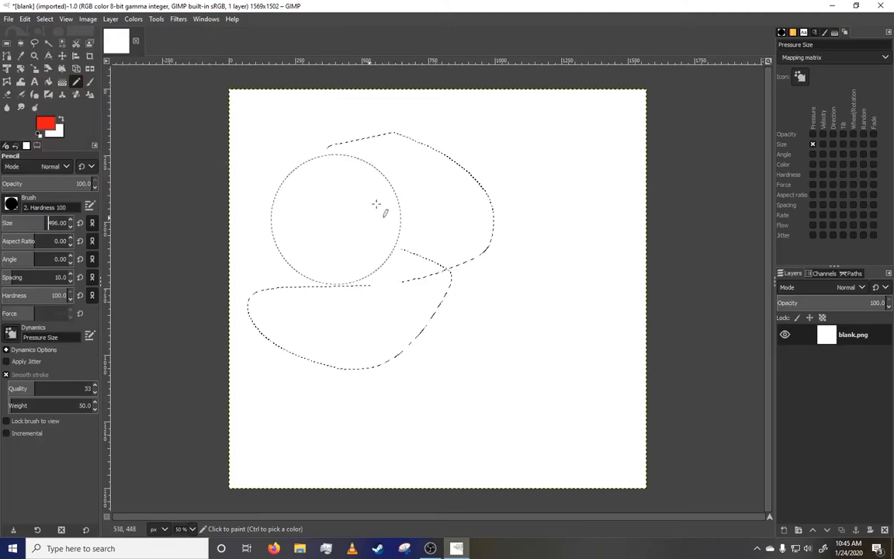
mouse_move(378, 202)
mouse_down()
mouse_move(360, 306)
mouse_move(416, 303)
mouse_up()
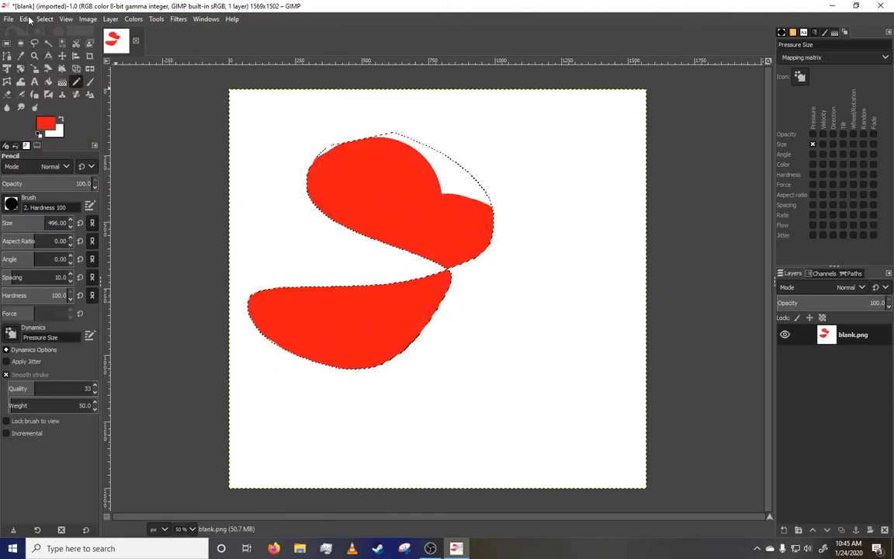
- Remove the selection and paint more red with the Pencil beyond the former outline
click(44, 19)
click(57, 45)
mouse_move(452, 233)
mouse_down()
mouse_move(421, 325)
mouse_move(465, 303)
mouse_move(446, 423)
mouse_up()
- Paint a large yellow blob over the lower right of the red shape and a blue (3939aa) blob above it
click(45, 123)
click(161, 193)
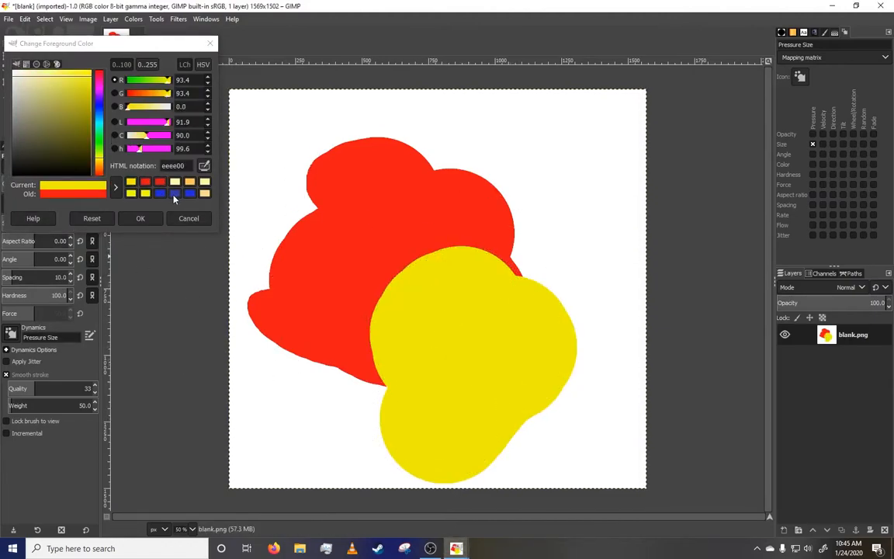
click(174, 194)
mouse_move(448, 175)
mouse_down()
mouse_move(515, 213)
mouse_move(481, 248)
mouse_up()
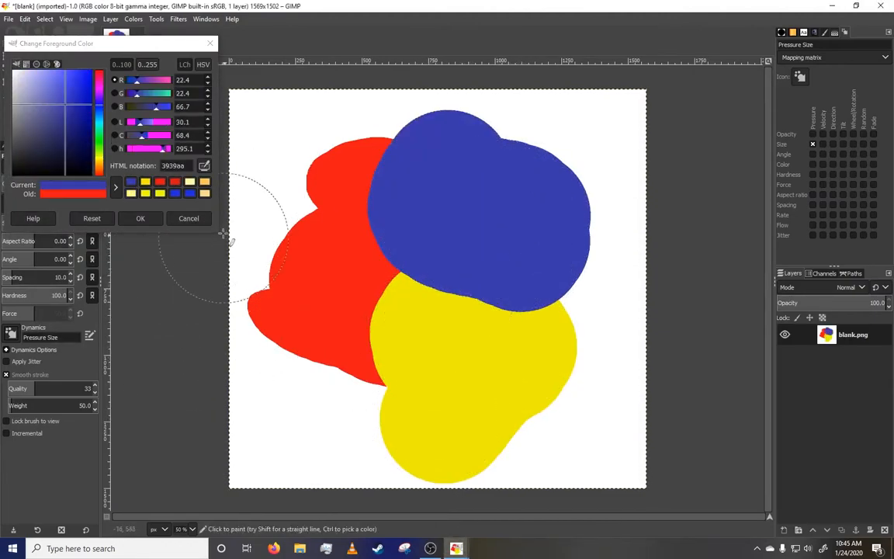
click(141, 218)
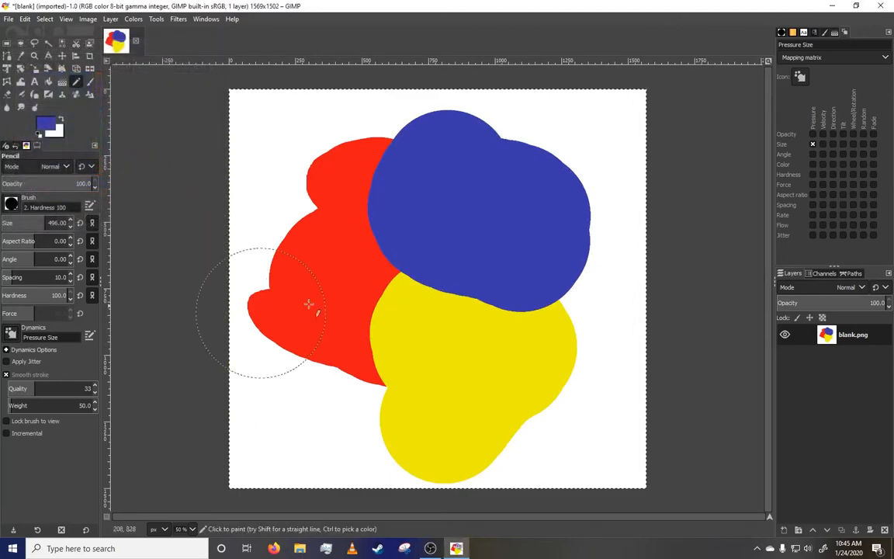
- Select the red, blue and yellow areas in turn with Select by Color, and clear the yellow area
key(shift+o)
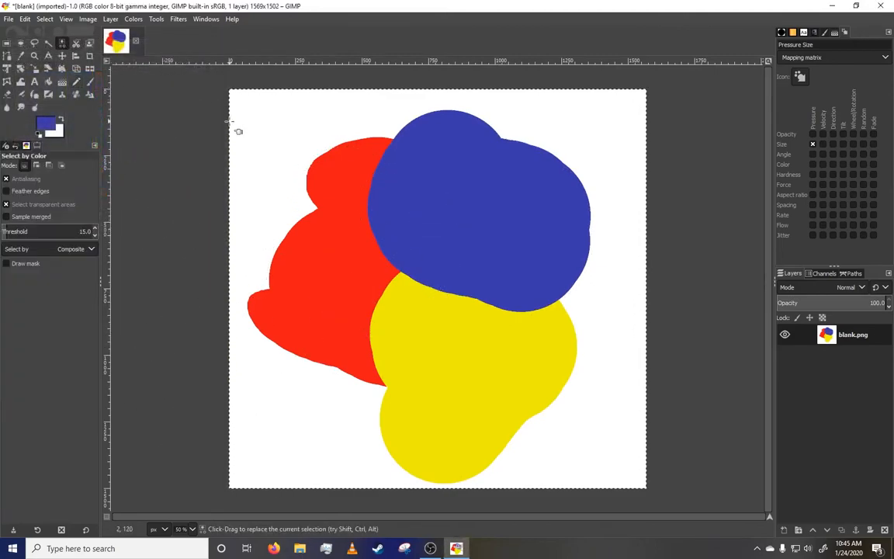
click(312, 250)
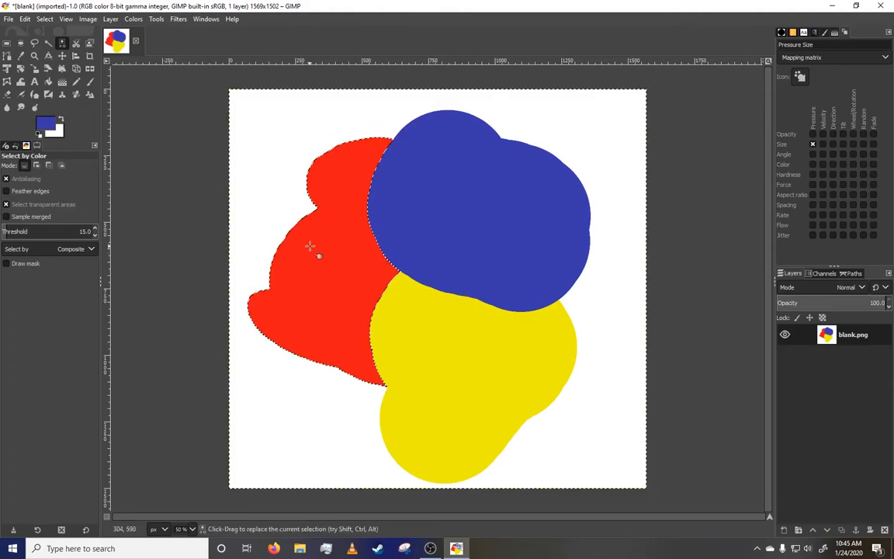
click(475, 224)
click(471, 361)
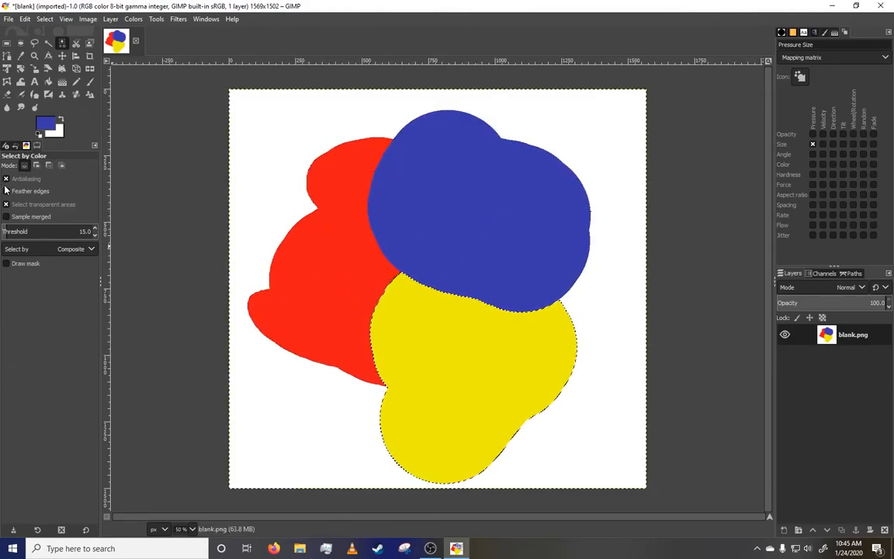
click(45, 19)
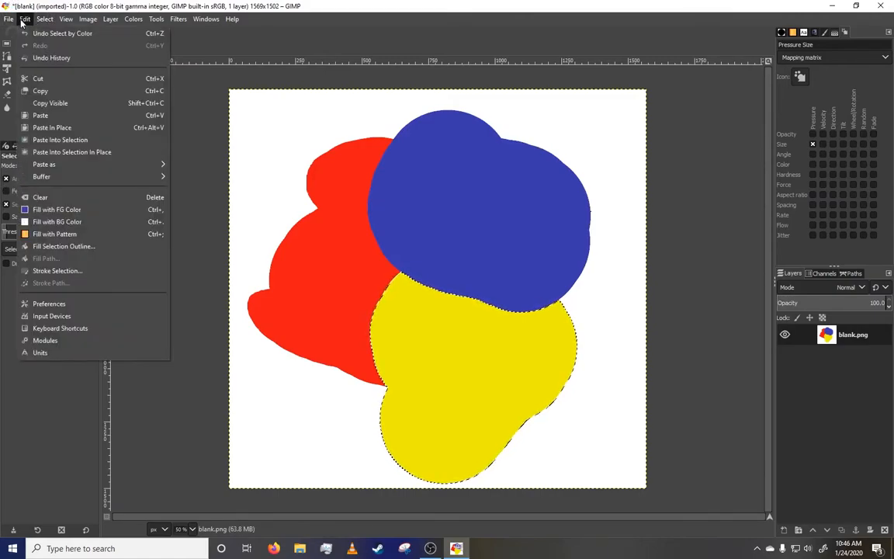
click(23, 19)
click(8, 19)
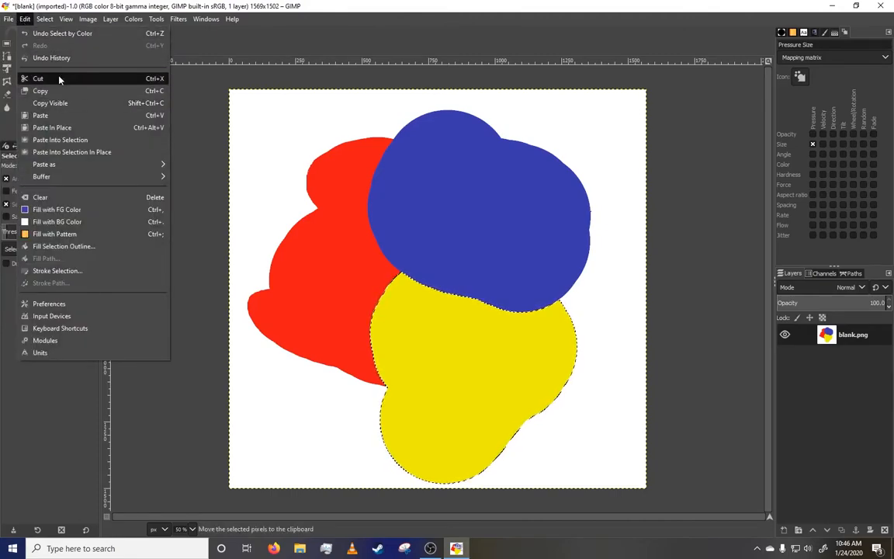
click(72, 197)
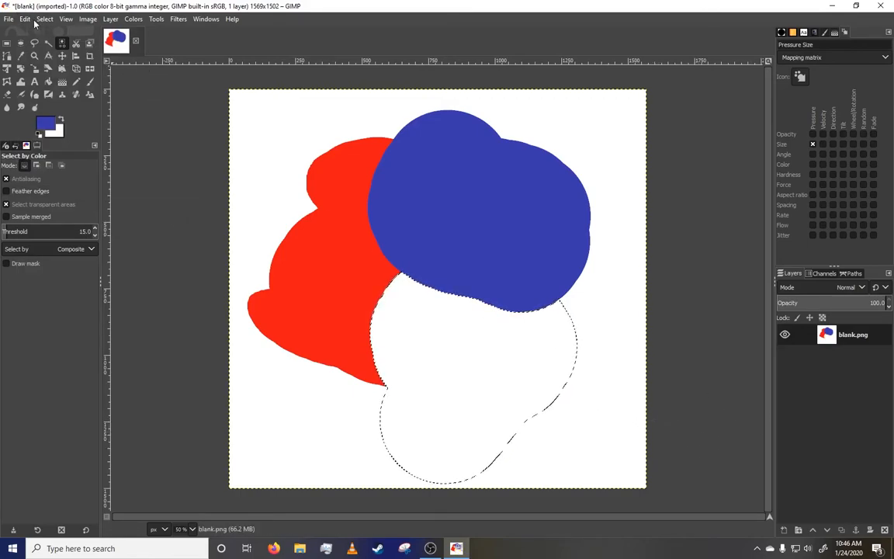
- Select the red area with Select by Color and clear it
click(349, 285)
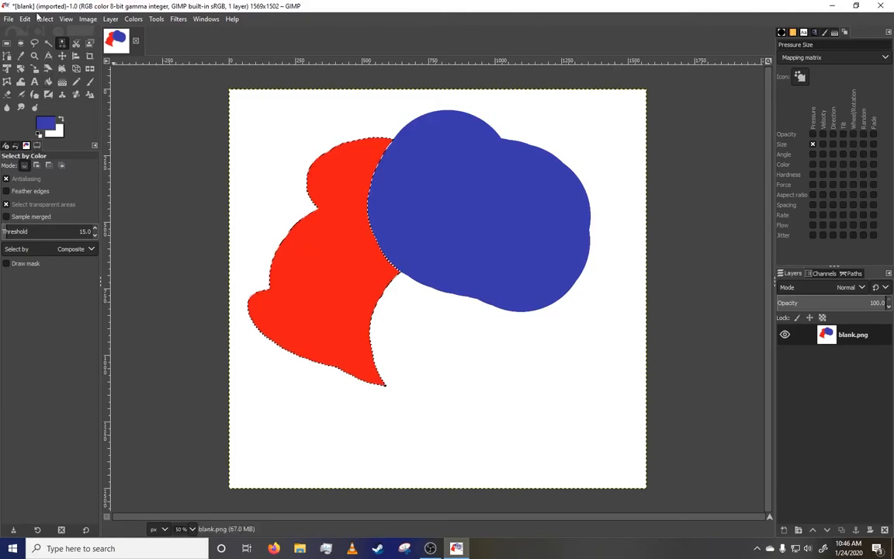
click(39, 15)
click(72, 197)
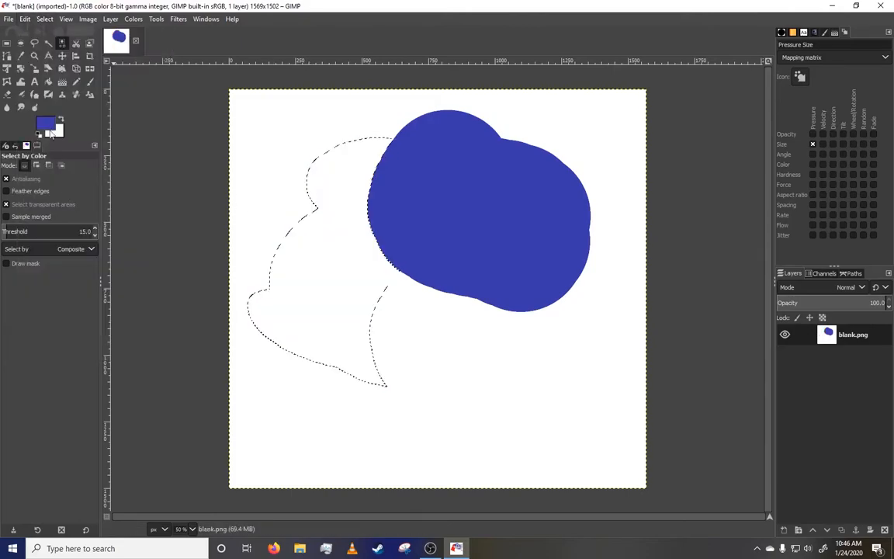
click(24, 21)
click(68, 203)
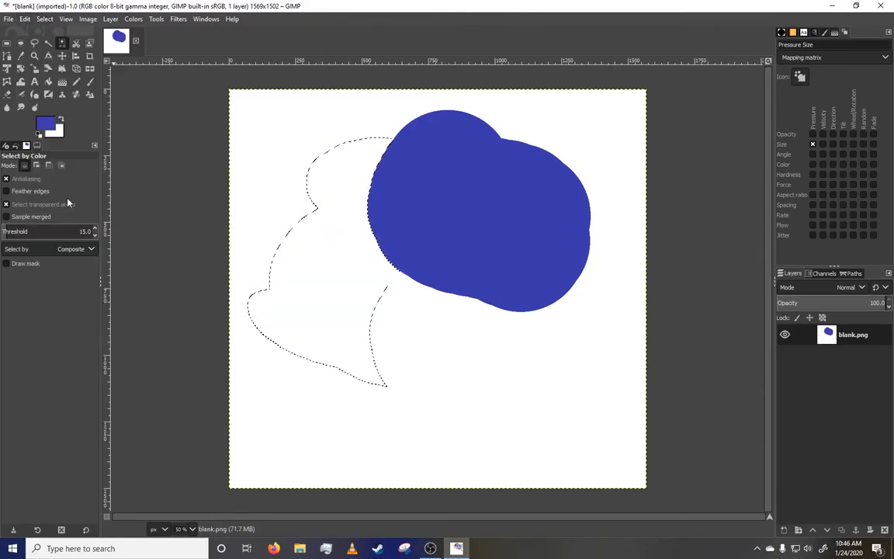
- Select the blue blob with Select by Color and clear it from the canvas
click(25, 18)
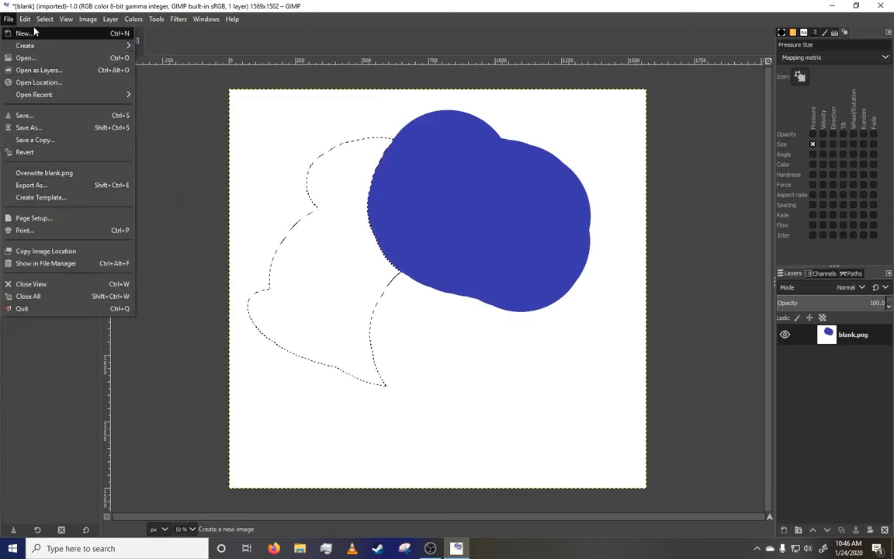
click(479, 193)
click(66, 19)
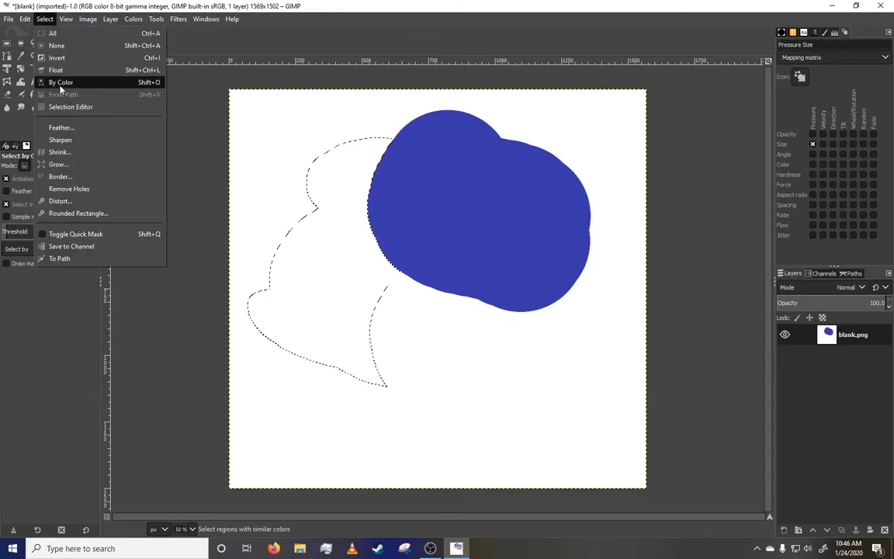
click(63, 82)
click(422, 158)
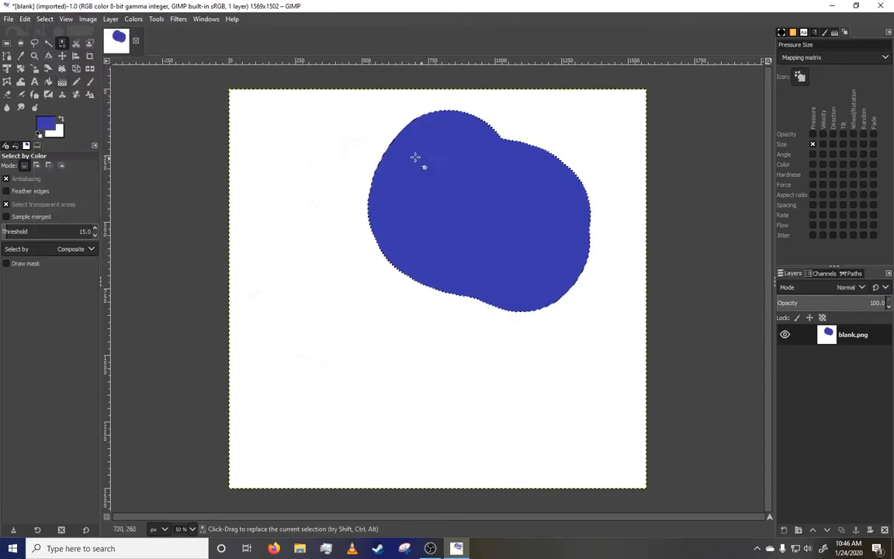
click(8, 18)
mouse_move(25, 19)
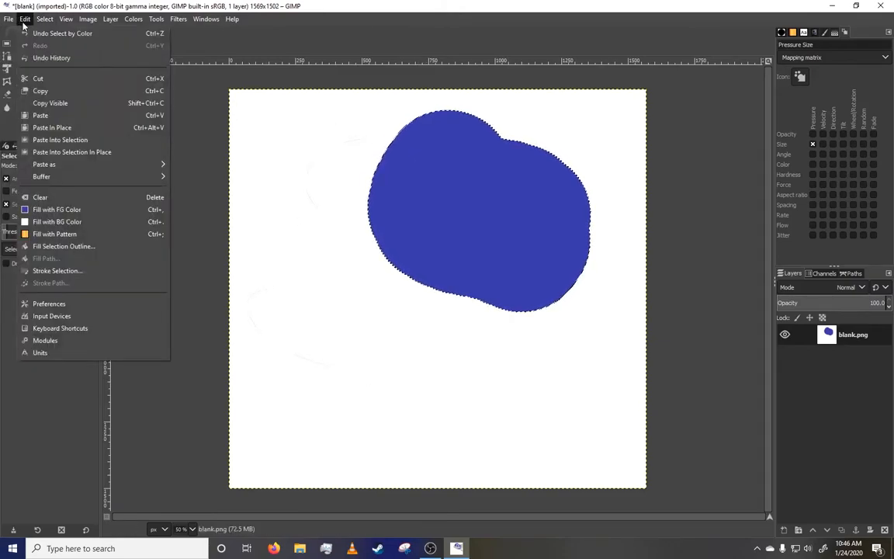
click(54, 197)
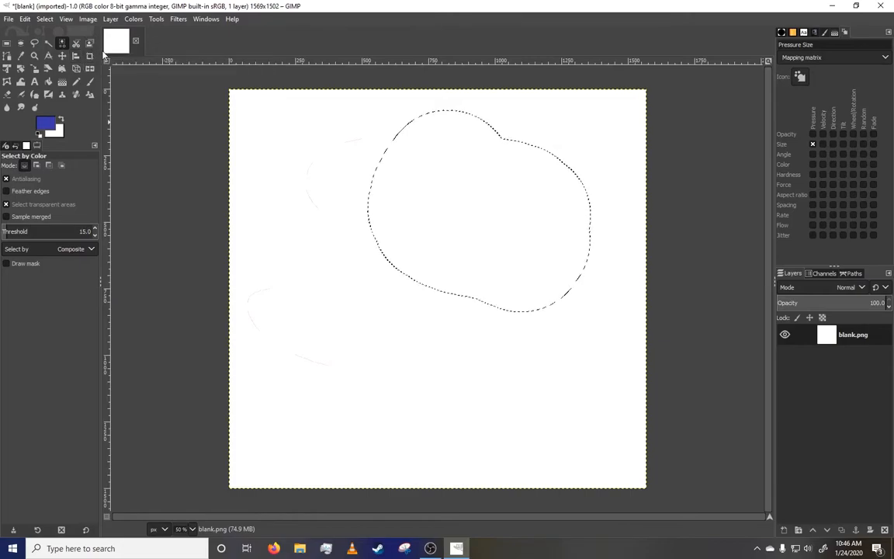
- Select the entire blank canvas, and open the image Cool as a cuke.png
click(44, 18)
click(55, 33)
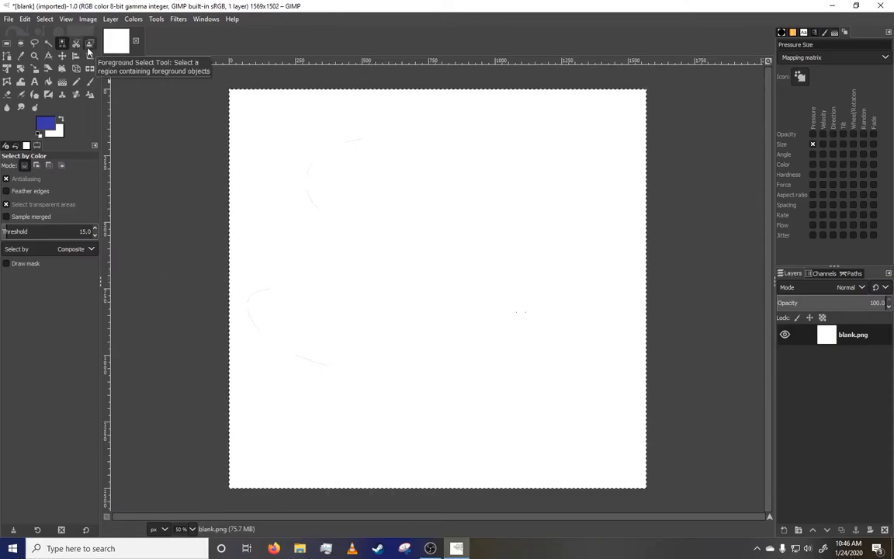
click(7, 19)
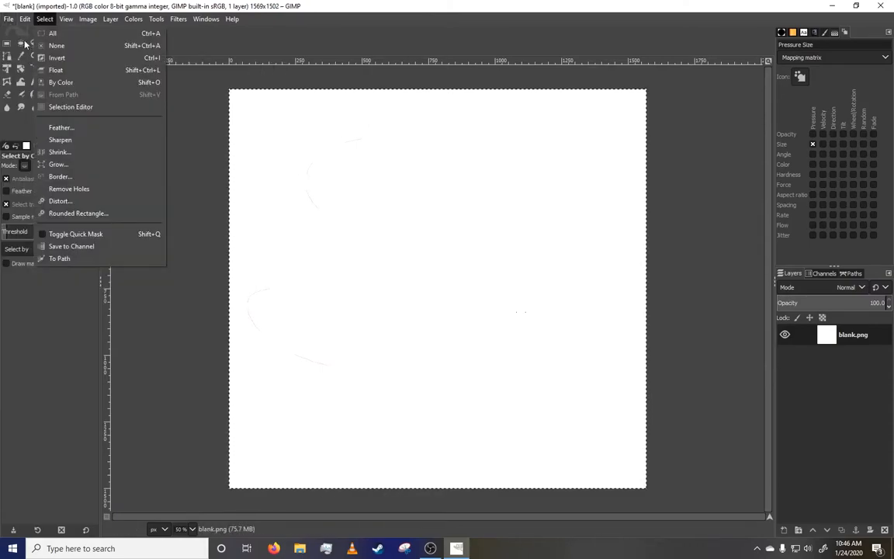
click(37, 58)
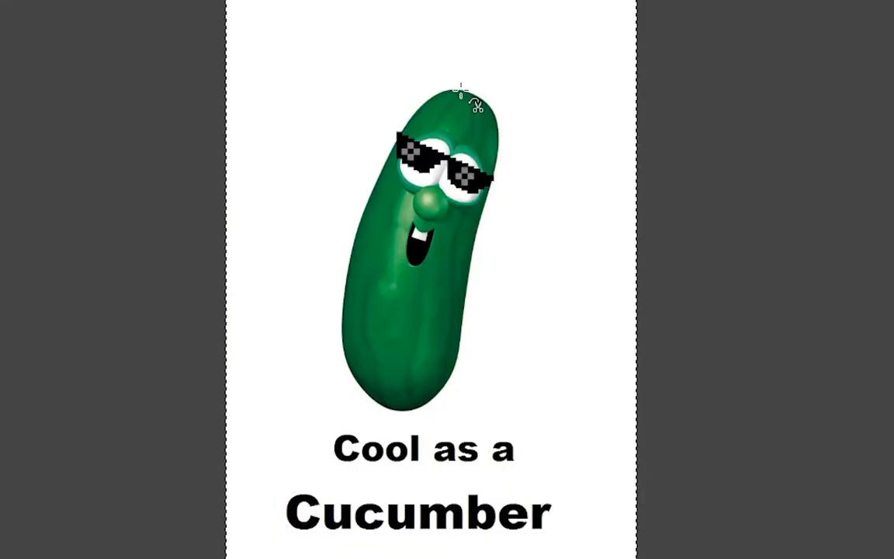
- Trace the cucumber's left edge with Scissors Select, placing points from its top down to its base
click(460, 90)
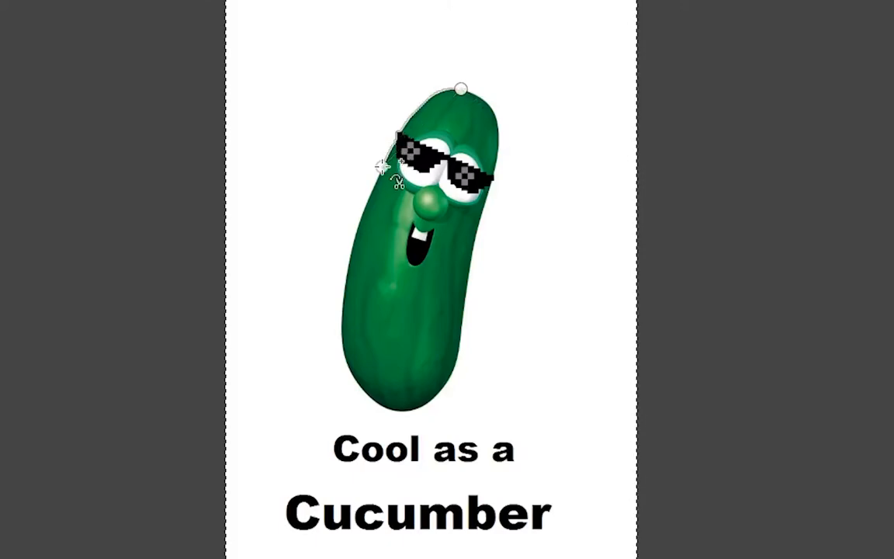
click(381, 167)
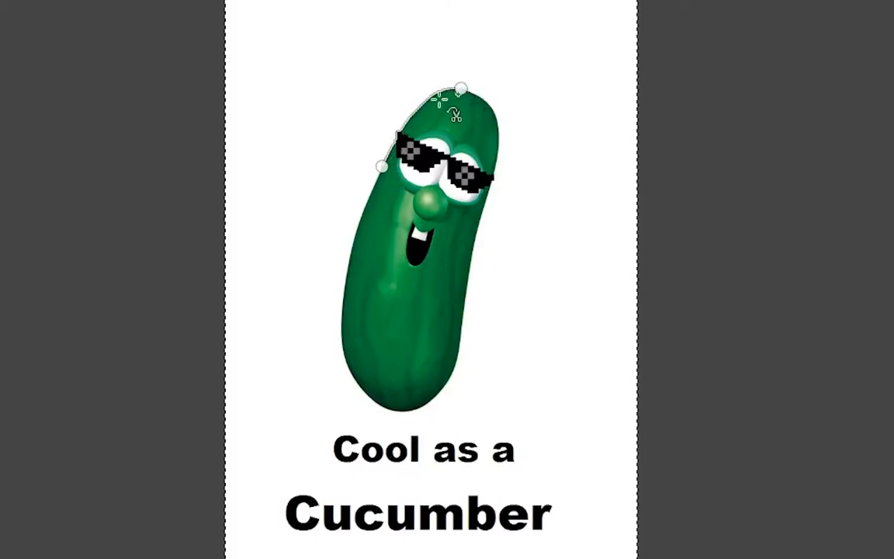
click(350, 276)
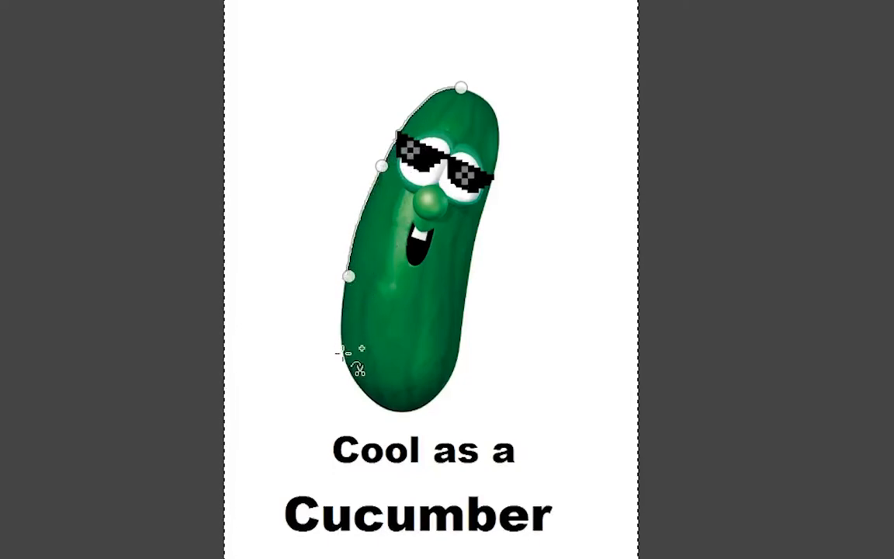
click(344, 355)
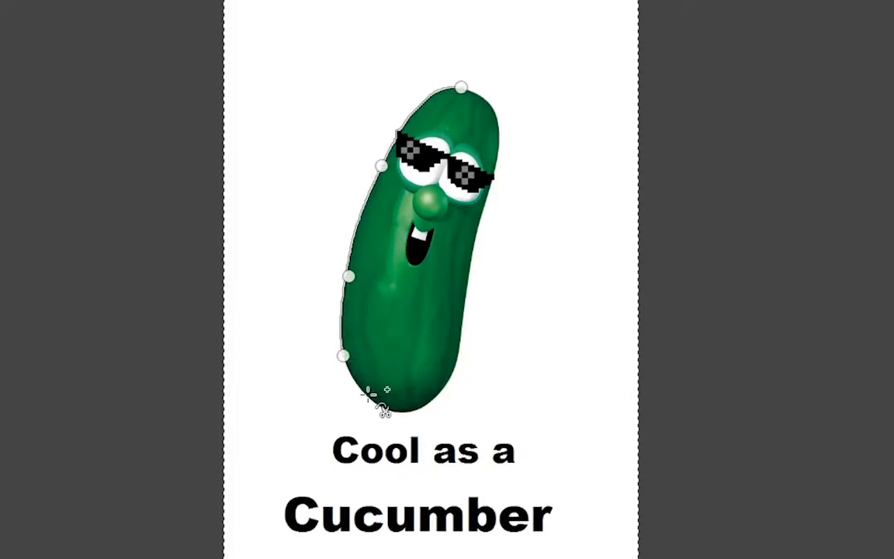
click(399, 411)
- Continue the scissors outline up the cucumber's right edge, replacing the misplaced point near the base, and close it at the top
click(455, 370)
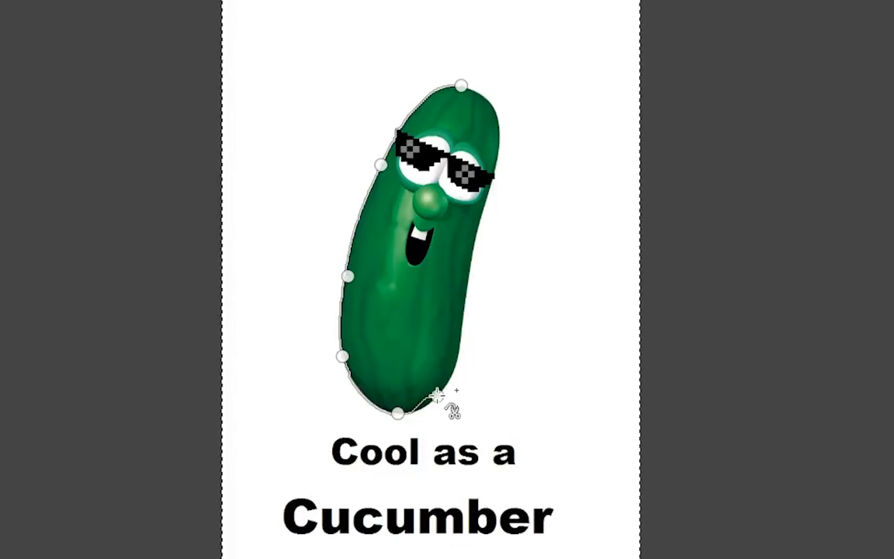
key(ctrl+z)
click(431, 405)
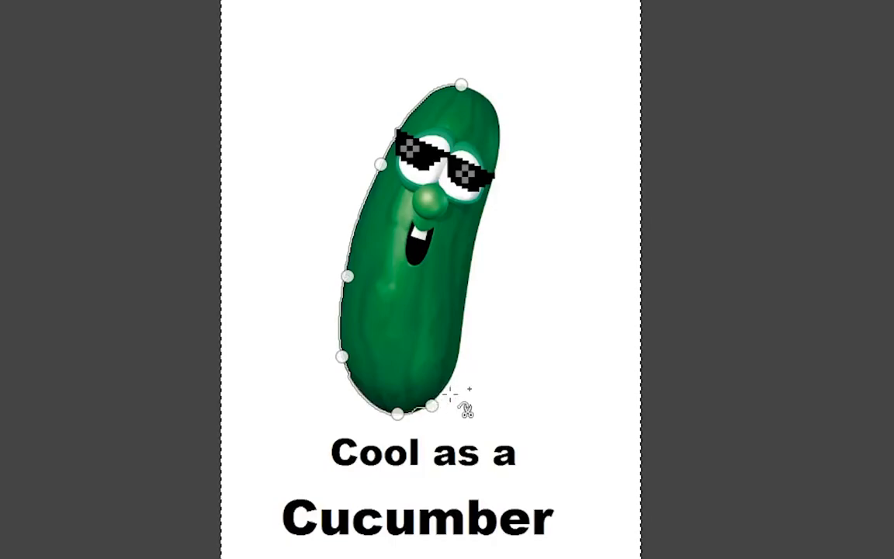
click(454, 377)
click(463, 311)
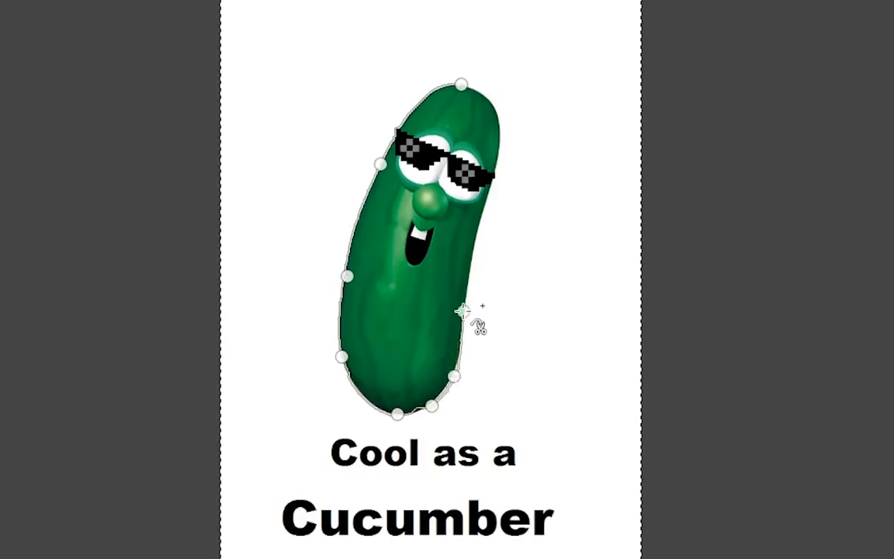
click(476, 243)
click(490, 190)
click(498, 142)
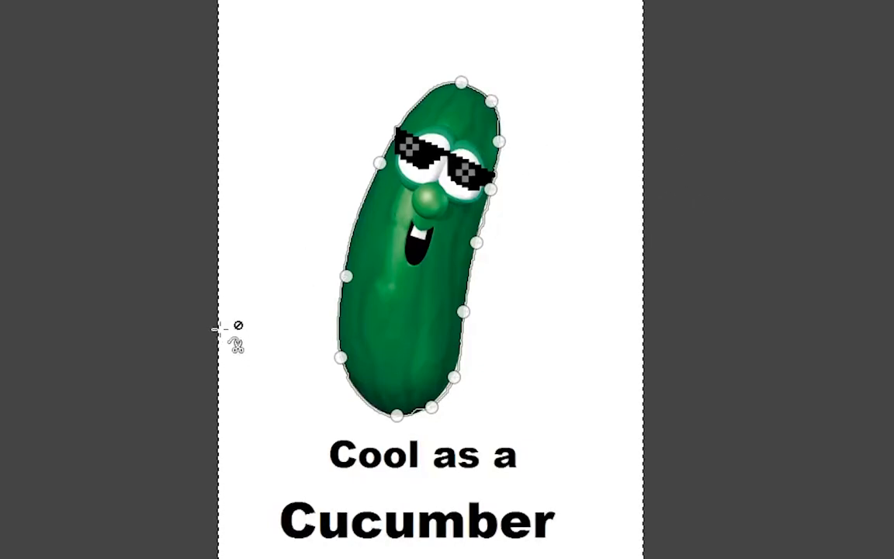
- Convert the scissors outline into a selection and crop the layer to that selection
click(44, 19)
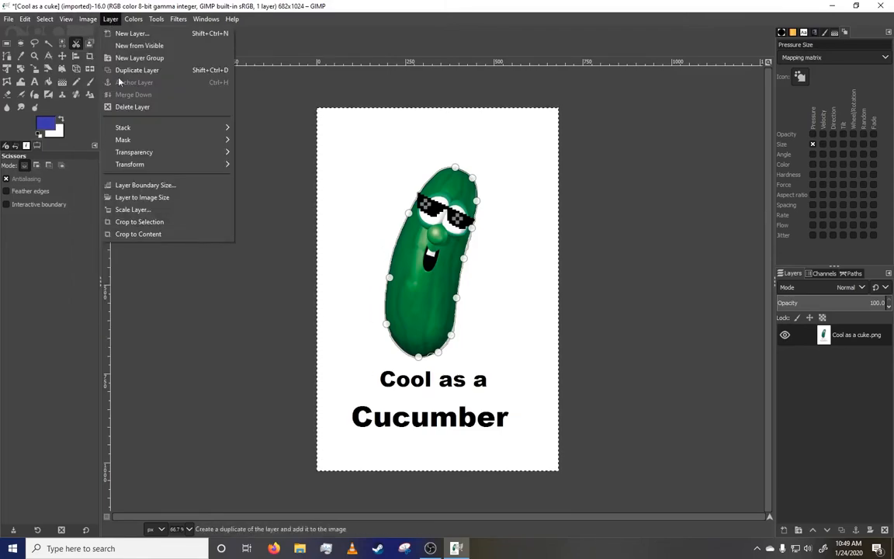
click(170, 224)
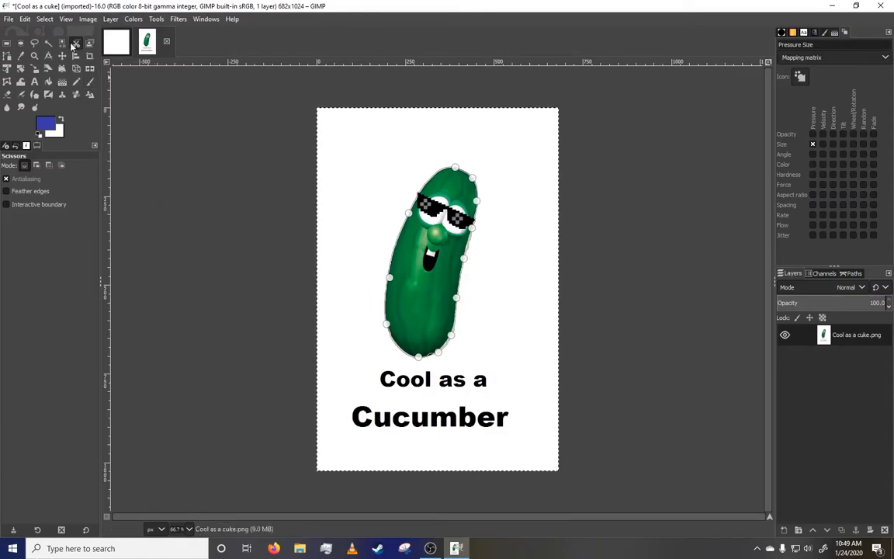
click(7, 44)
click(109, 20)
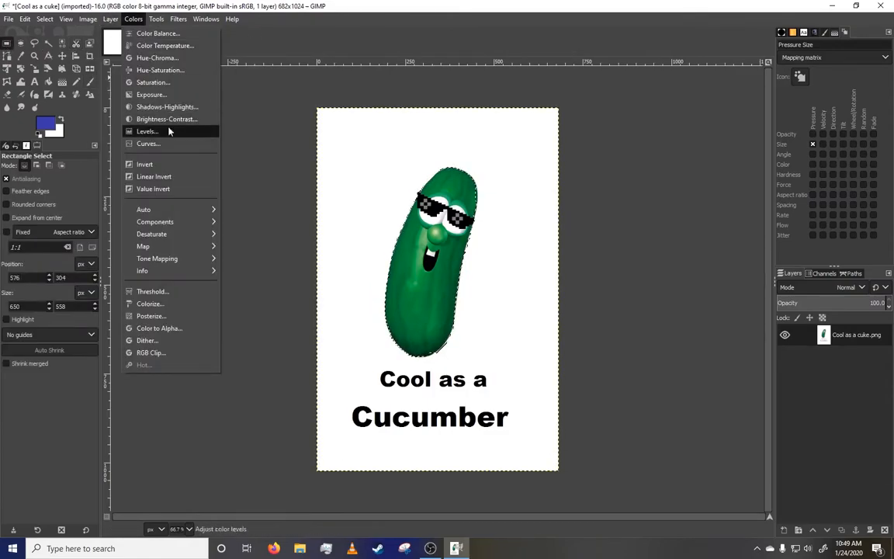
click(173, 224)
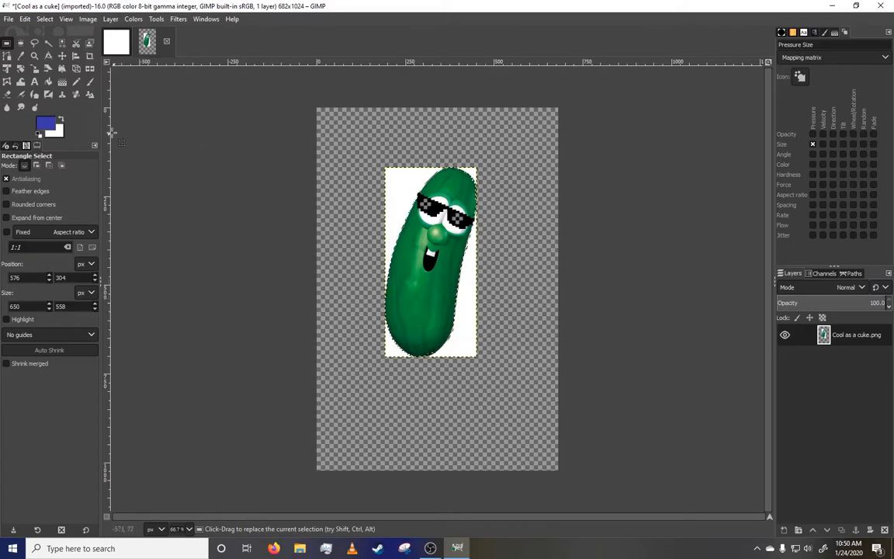
- Select the remaining white areas of the cucumber layer by color and clear them to transparency
click(44, 19)
click(125, 84)
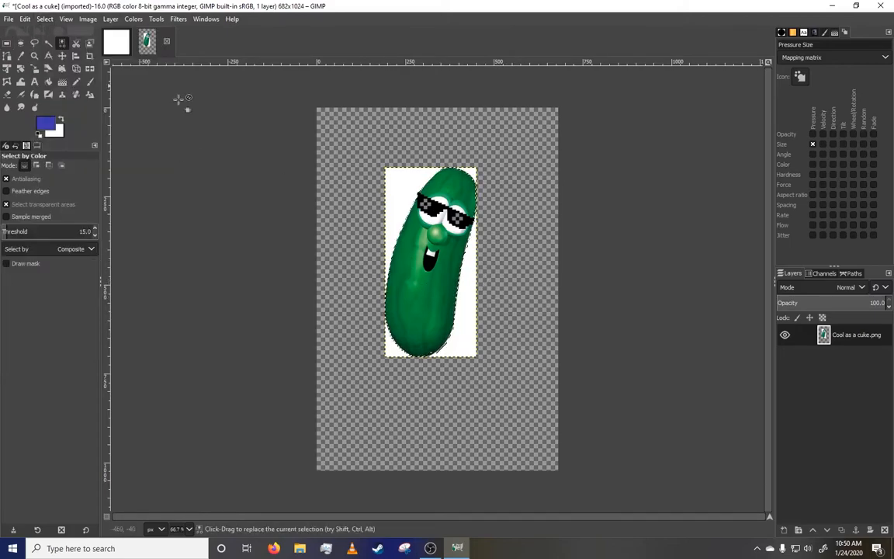
click(25, 18)
click(25, 19)
click(24, 19)
click(40, 197)
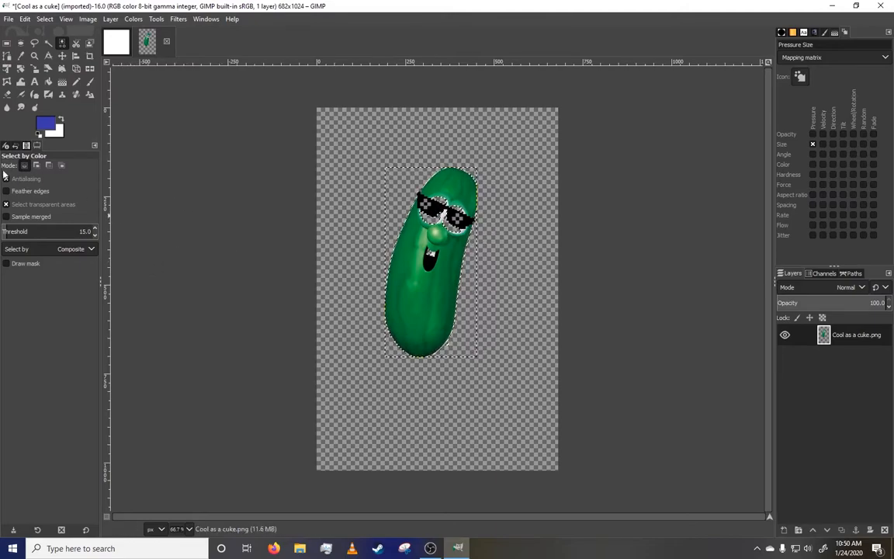
- Close the Cool as a cuke image and discard its changes
click(8, 19)
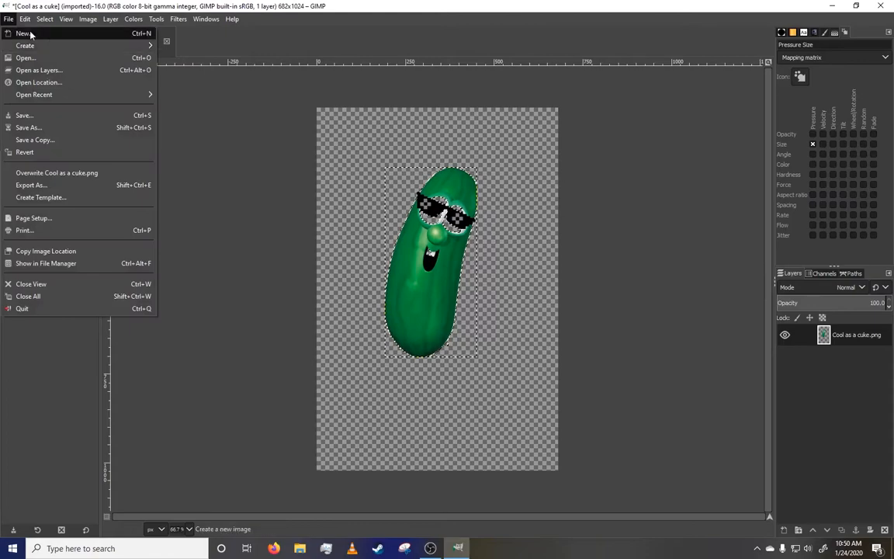
click(160, 70)
click(166, 42)
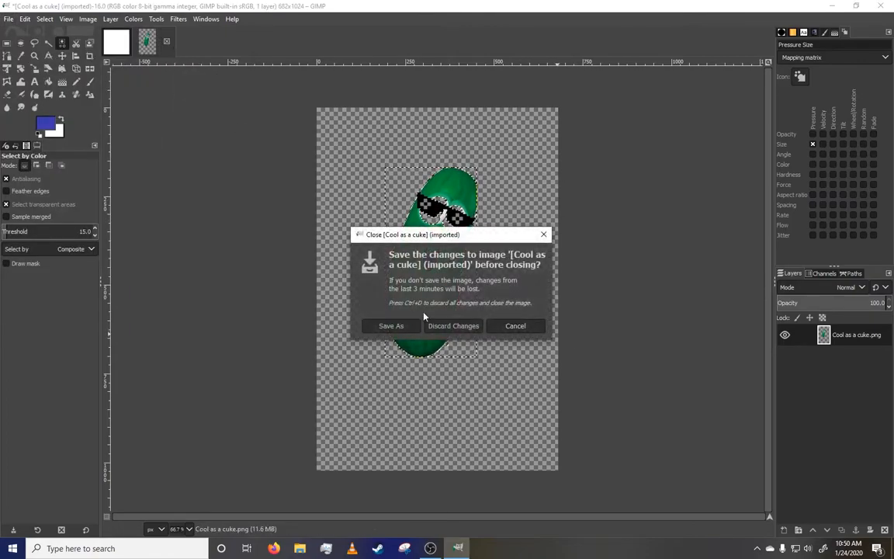
click(442, 326)
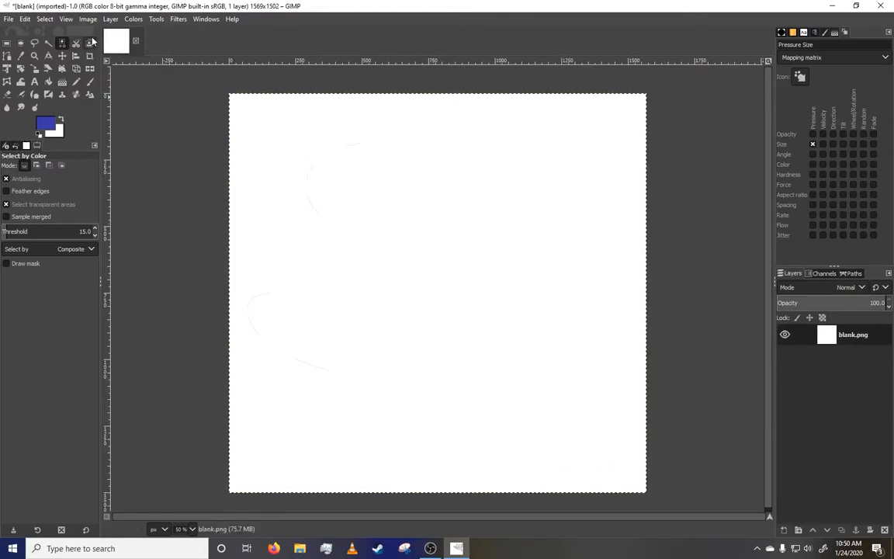
- Draw an open polygonal path with the Paths tool, from the canvas's upper left through its lower middle and up the right to the top
click(7, 56)
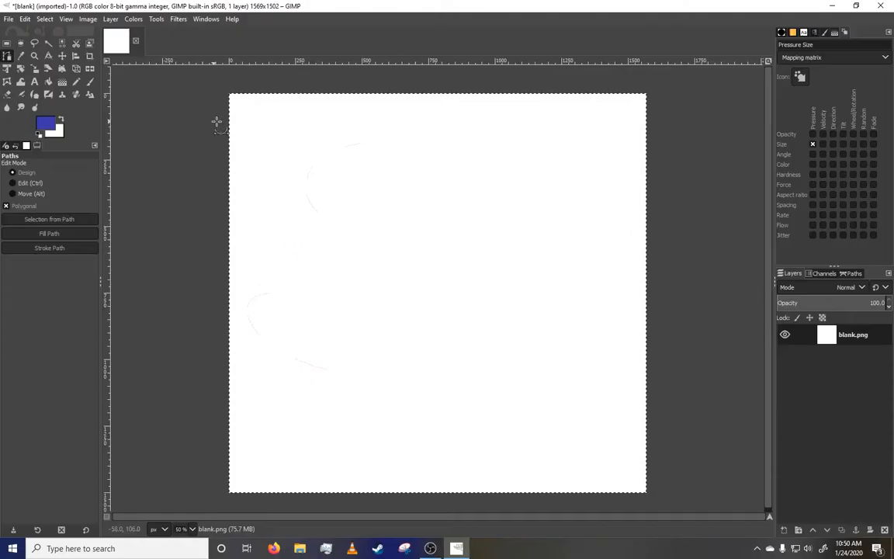
click(274, 168)
click(350, 225)
click(400, 314)
click(372, 353)
click(389, 398)
click(465, 408)
click(548, 339)
click(554, 216)
click(502, 140)
click(420, 125)
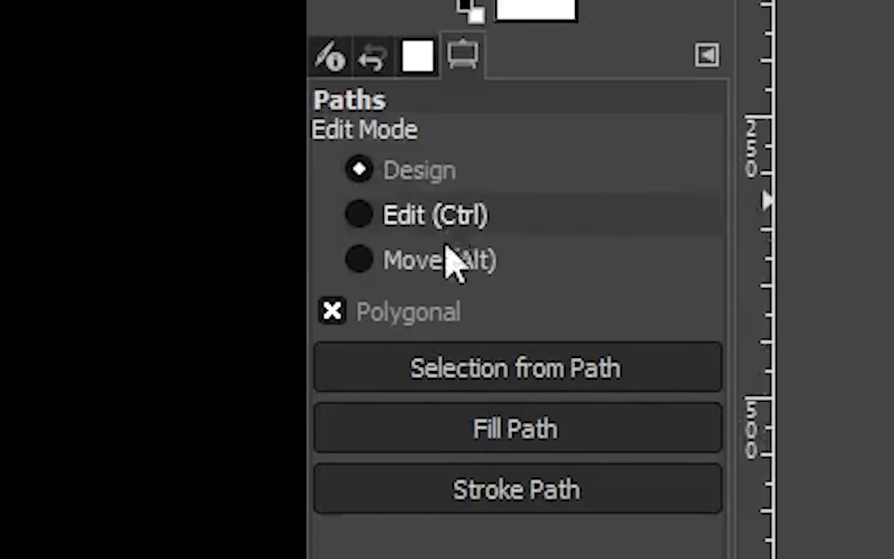
- Switch the path to Edit mode and pull new anchors out of seven of its segments to form a jagged outline
click(366, 220)
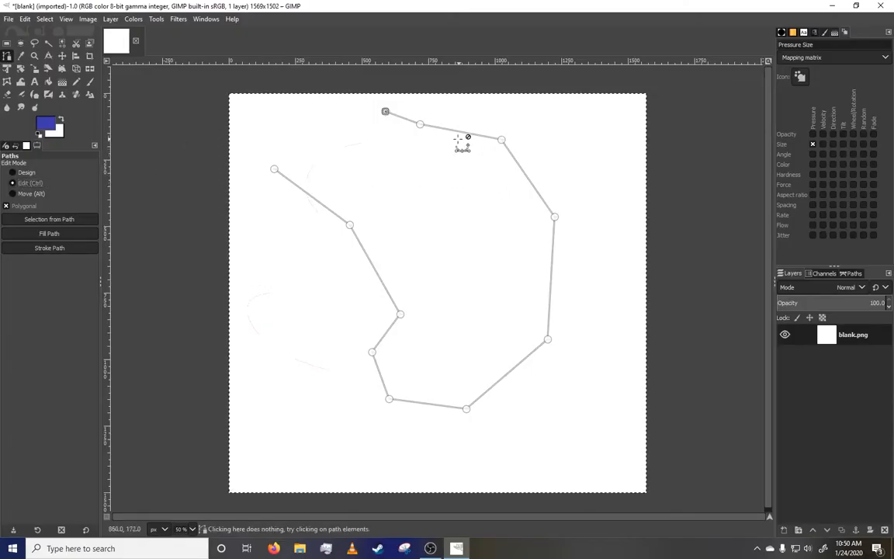
drag(447, 143, 451, 174)
drag(534, 184, 463, 231)
drag(551, 284, 641, 252)
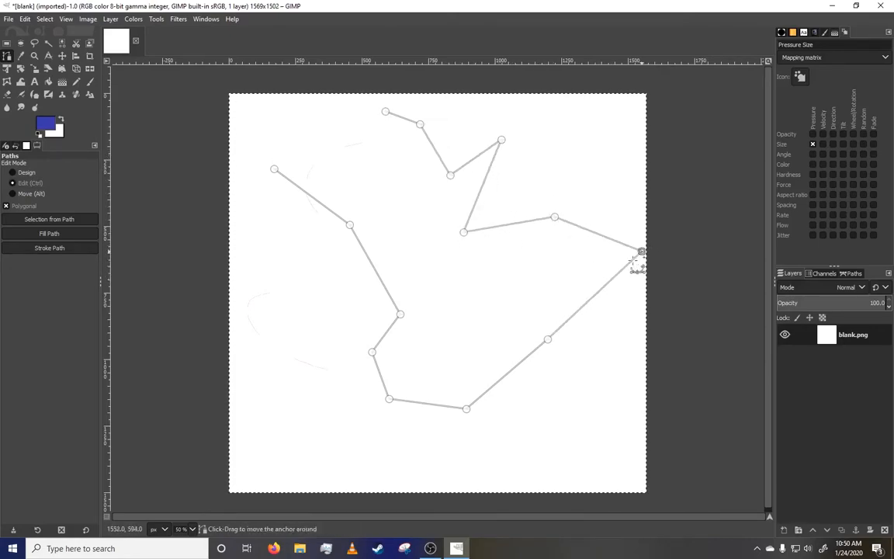
drag(499, 392, 530, 445)
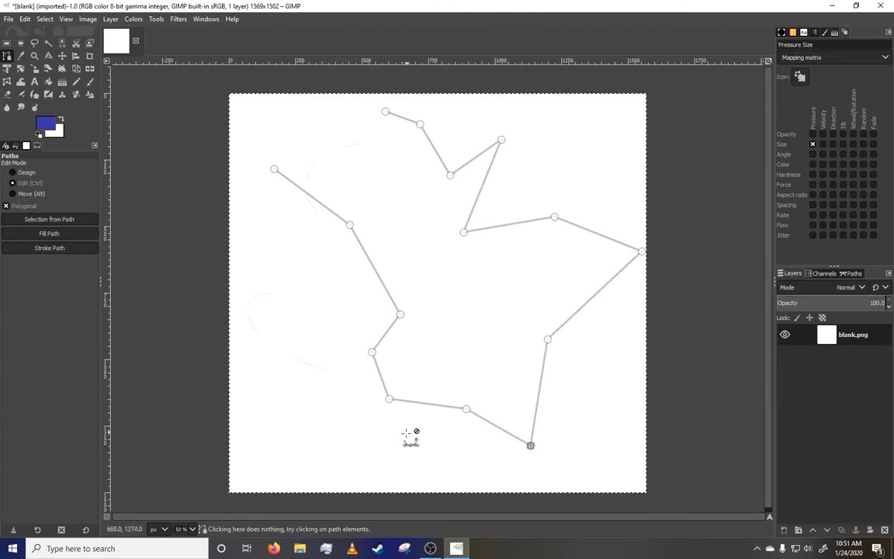
drag(414, 402, 406, 448)
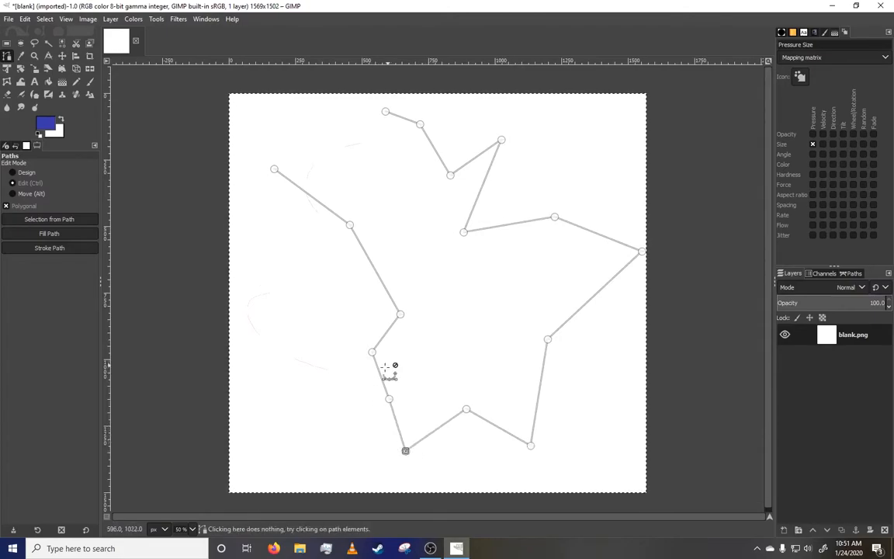
drag(379, 374, 331, 386)
drag(390, 330, 261, 266)
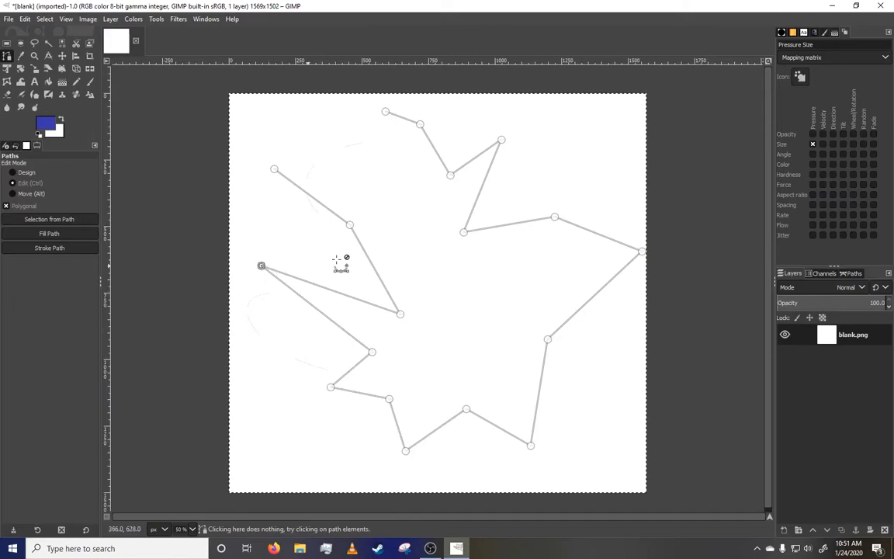
- Turn off the Polygonal option and pull new curved anchors out of the path's straight segments to round its outline
click(6, 207)
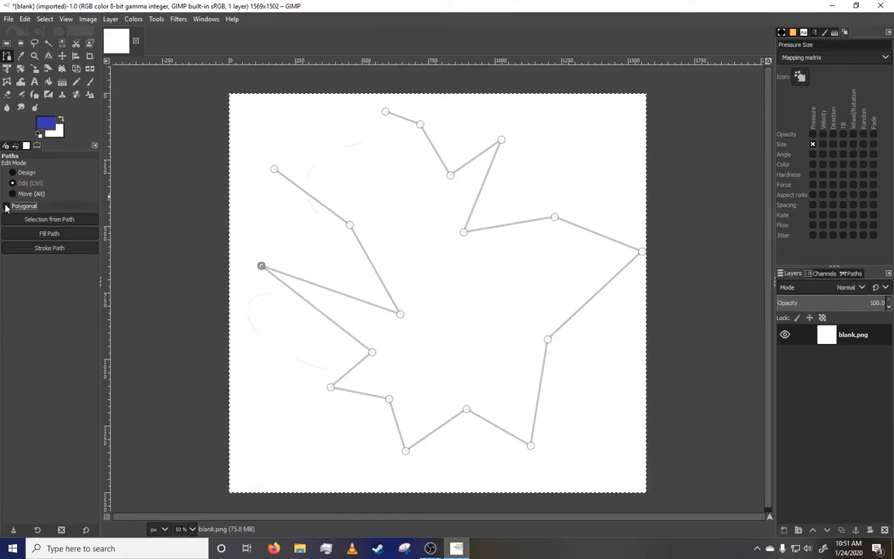
drag(310, 198, 280, 224)
drag(369, 258, 323, 274)
drag(319, 312, 281, 352)
mouse_move(317, 284)
mouse_down()
mouse_move(314, 264)
mouse_move(299, 269)
mouse_move(304, 289)
mouse_up()
drag(486, 183, 466, 147)
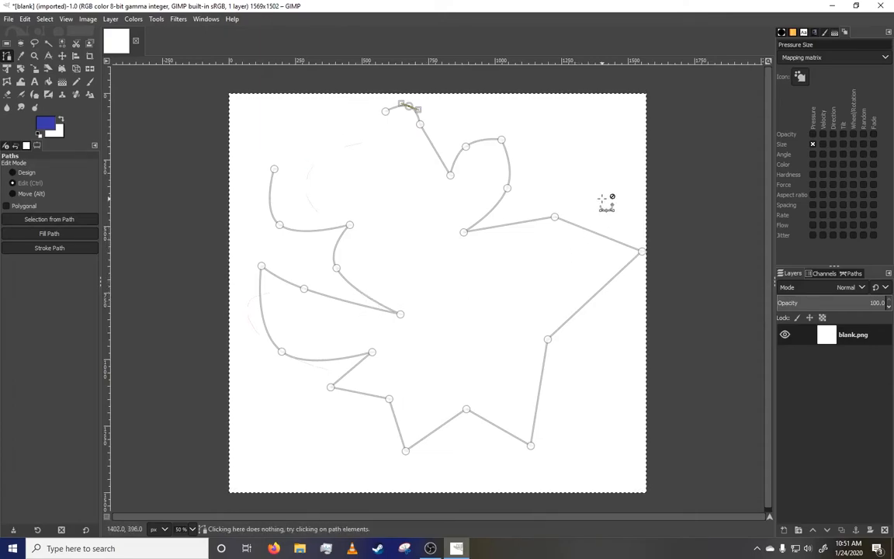
drag(593, 227, 610, 198)
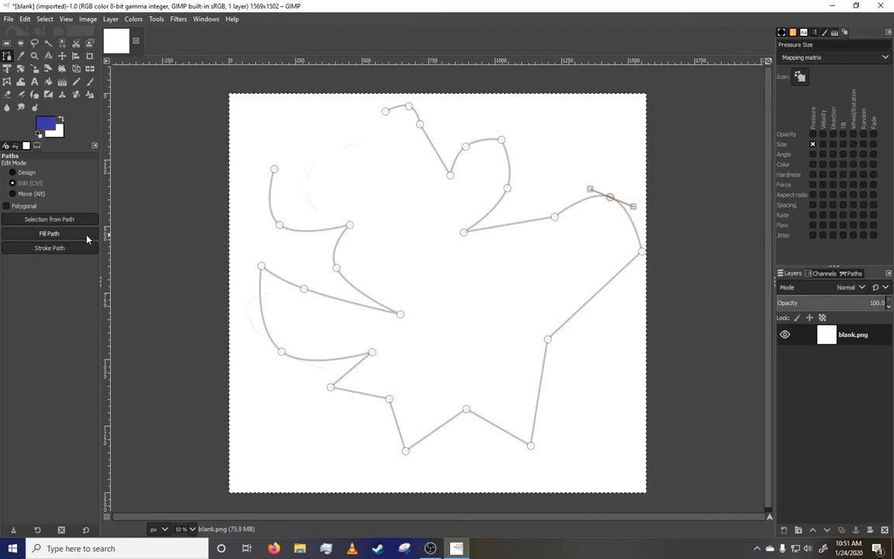
click(62, 249)
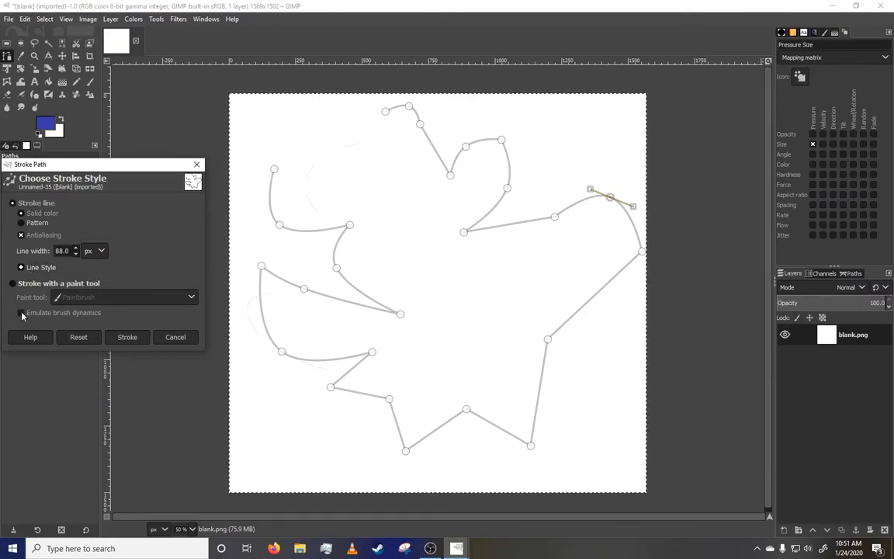
click(12, 284)
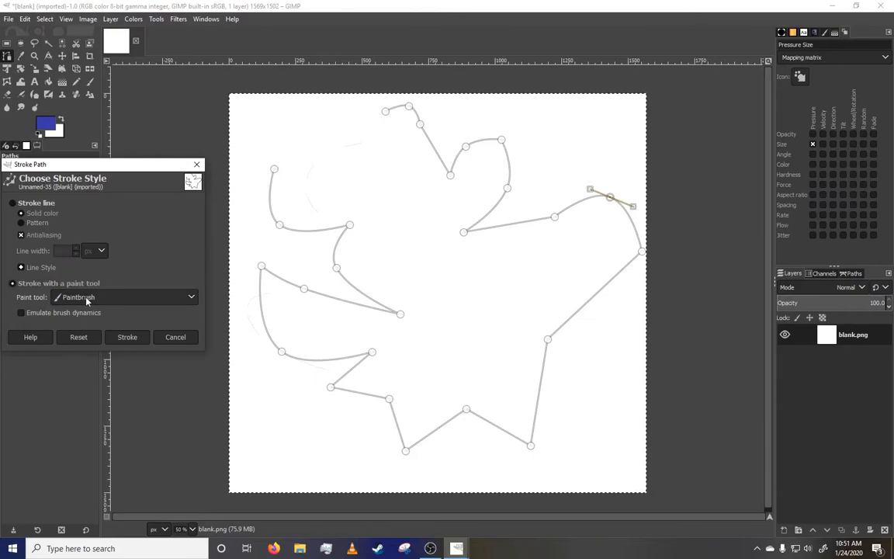
click(196, 164)
- Stroke the U-shaped path with the Paintbrush using emulated brush dynamics, and select the whole canvas
click(88, 83)
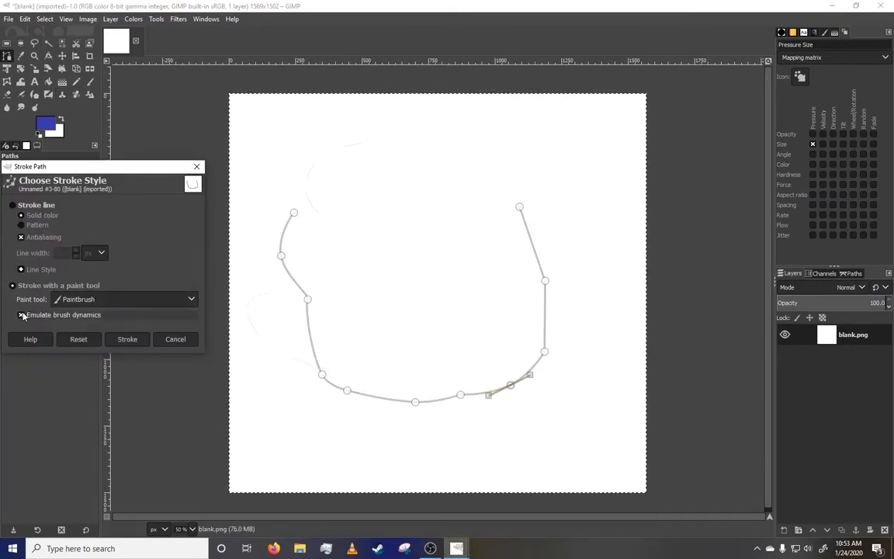
click(127, 340)
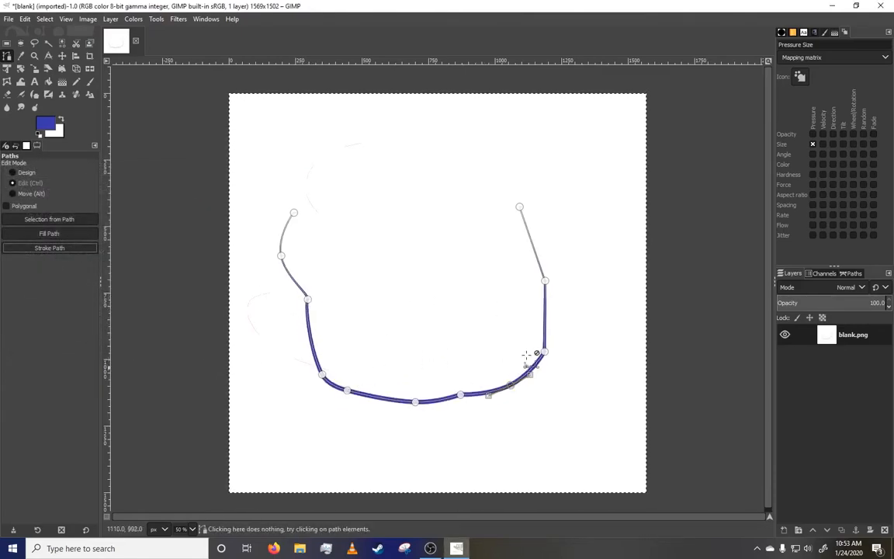
click(44, 19)
click(66, 32)
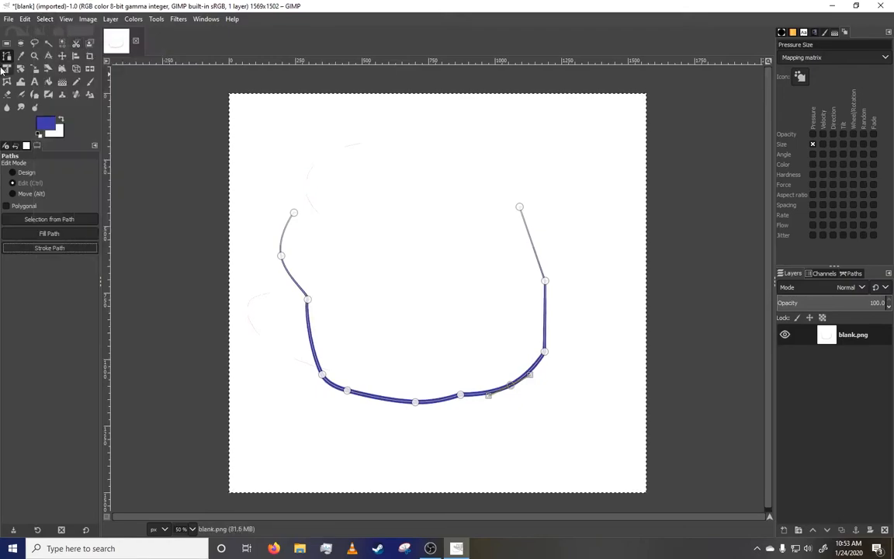
- Sample the white of the canvas as the foreground color with the Color Picker
click(20, 55)
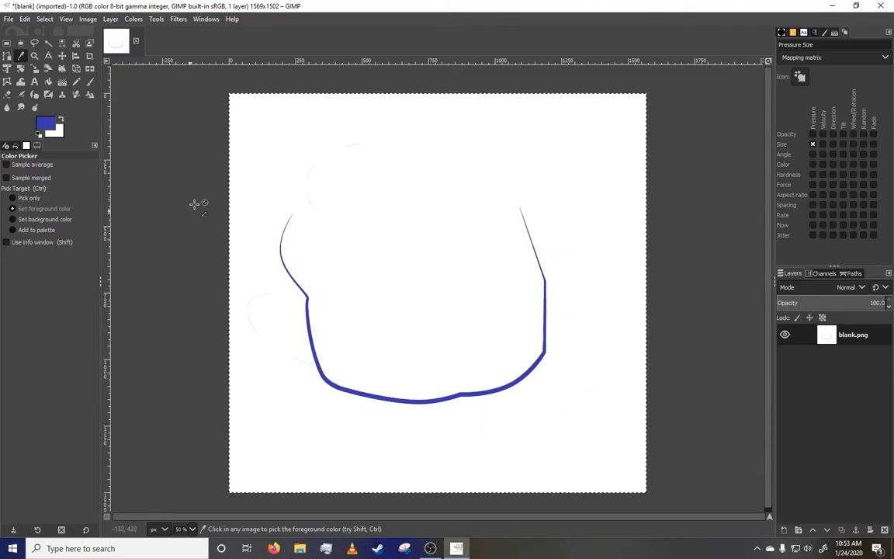
click(192, 531)
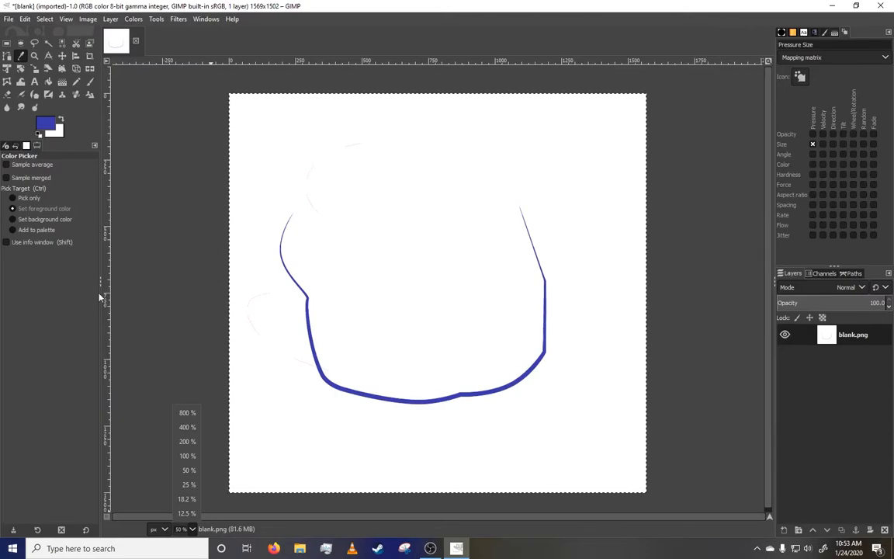
click(162, 293)
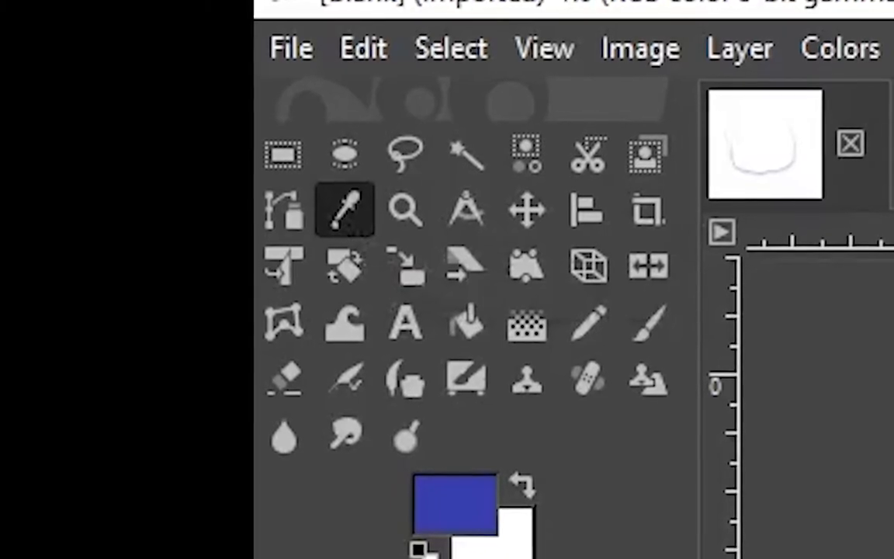
click(342, 277)
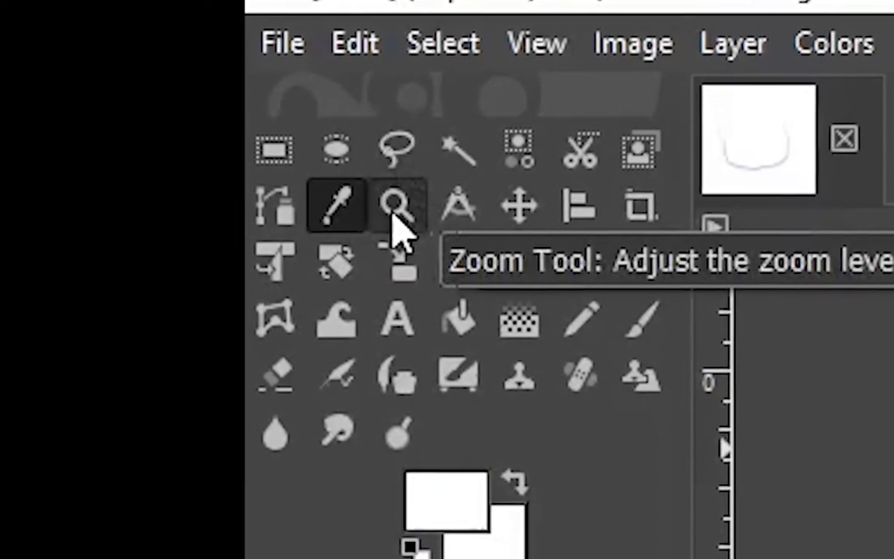
- Shift the blank.png layer around the canvas with the Move tool
click(397, 221)
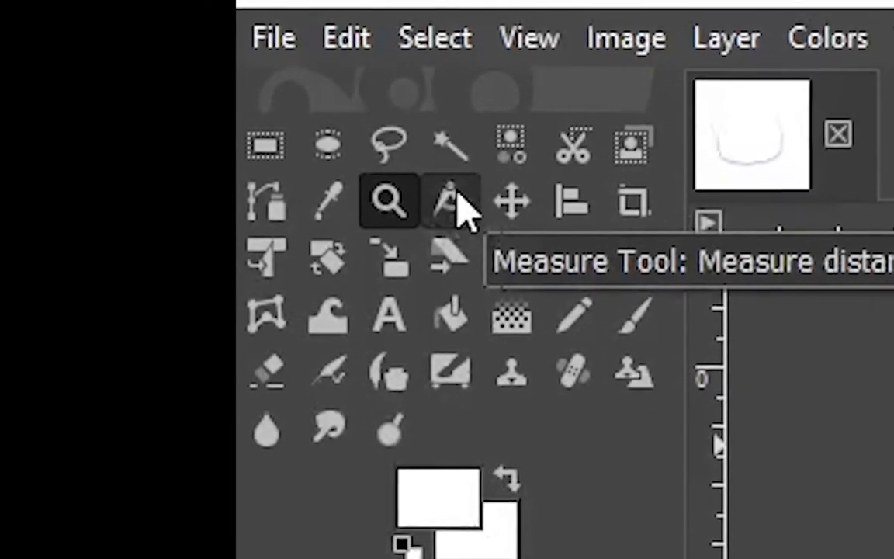
click(504, 198)
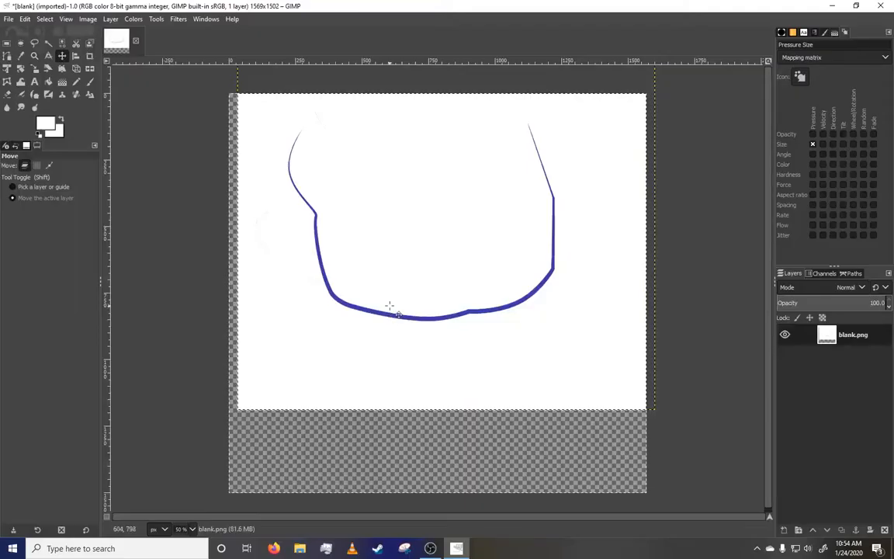
drag(447, 213, 381, 220)
- Undo all of the blank.png layer moves
click(25, 18)
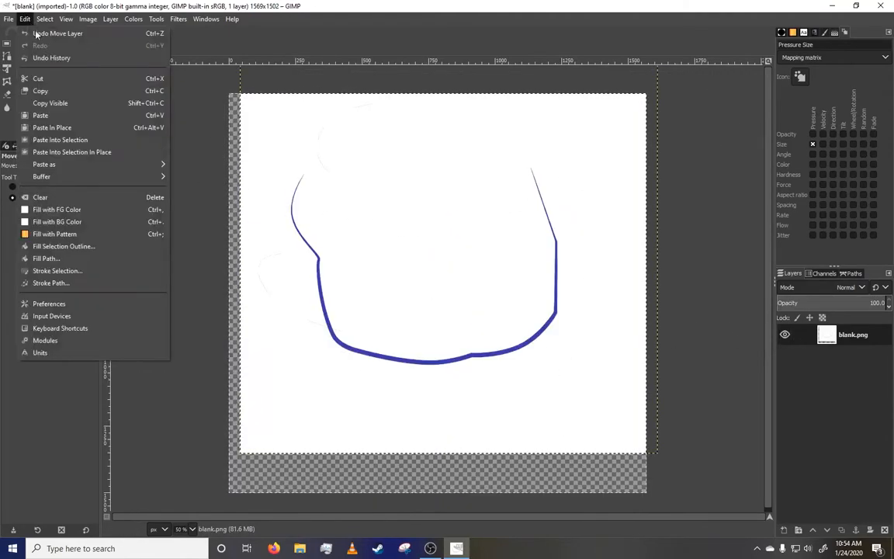
click(33, 33)
click(28, 20)
click(33, 33)
click(36, 21)
click(25, 19)
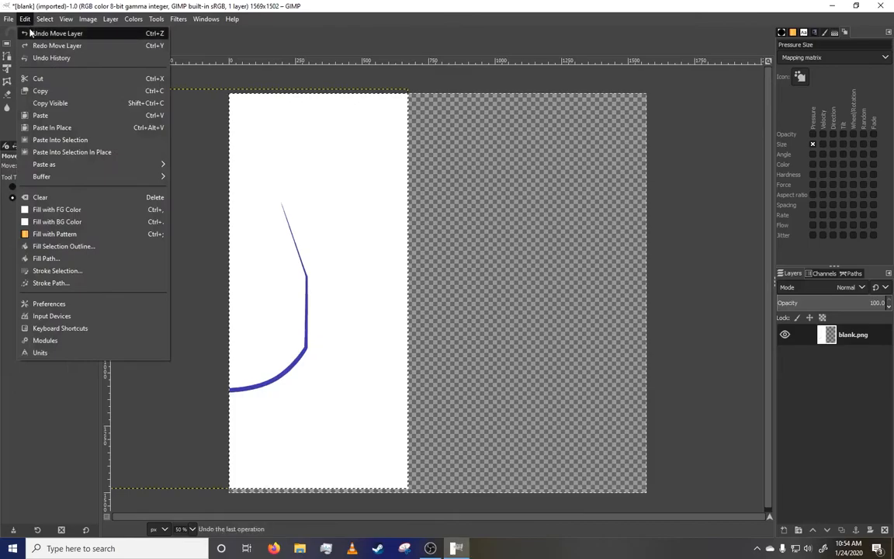
click(34, 32)
click(25, 18)
click(33, 32)
click(25, 18)
click(34, 32)
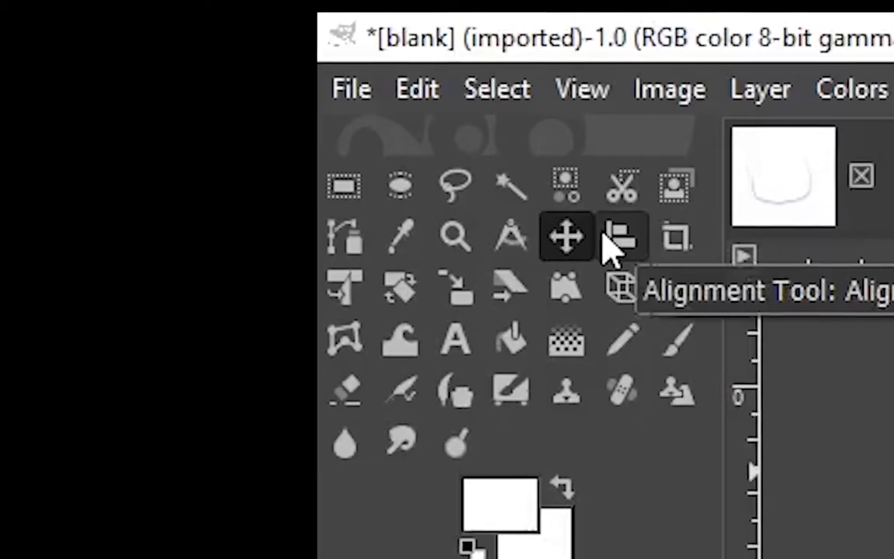
- Crop the image to a tall, narrow area of 332 × 766 px inside the blue outline
click(621, 239)
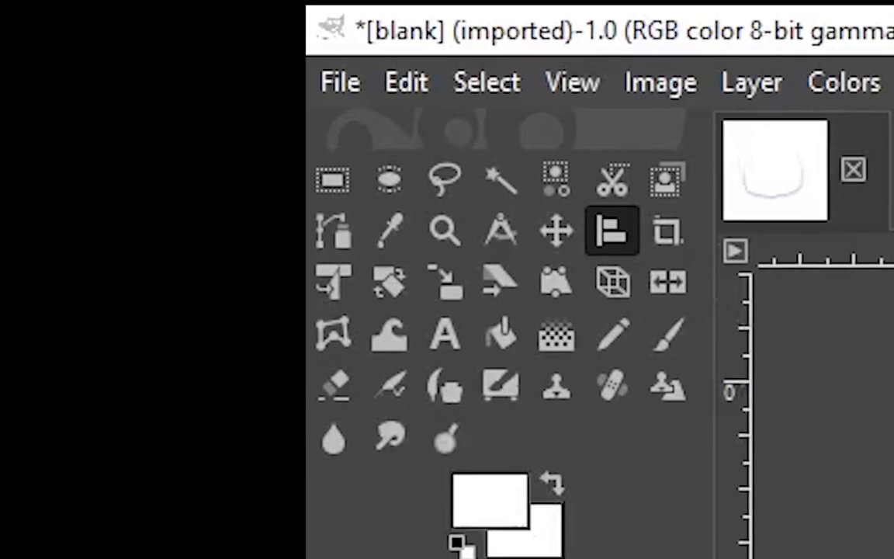
click(669, 236)
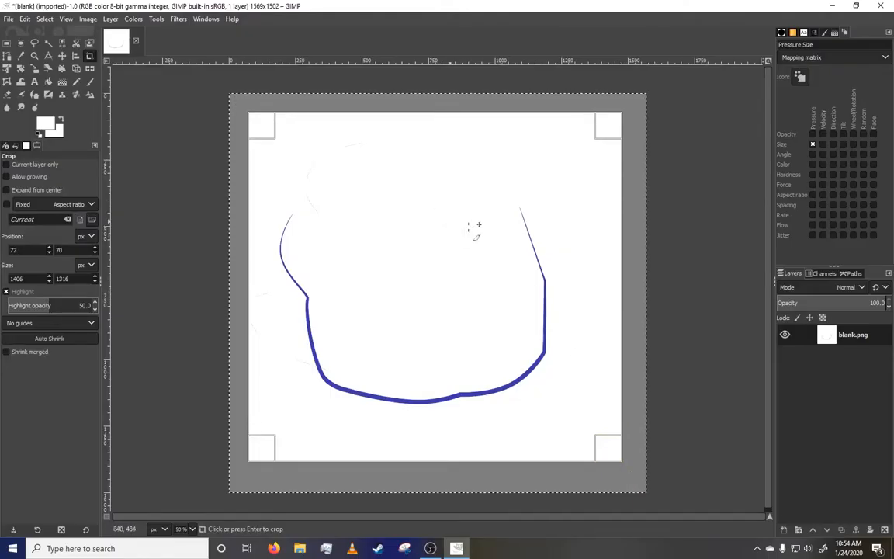
mouse_move(307, 206)
mouse_down()
mouse_move(405, 336)
mouse_move(461, 280)
mouse_move(255, 289)
mouse_move(419, 322)
mouse_move(282, 325)
mouse_up()
drag(368, 174, 456, 377)
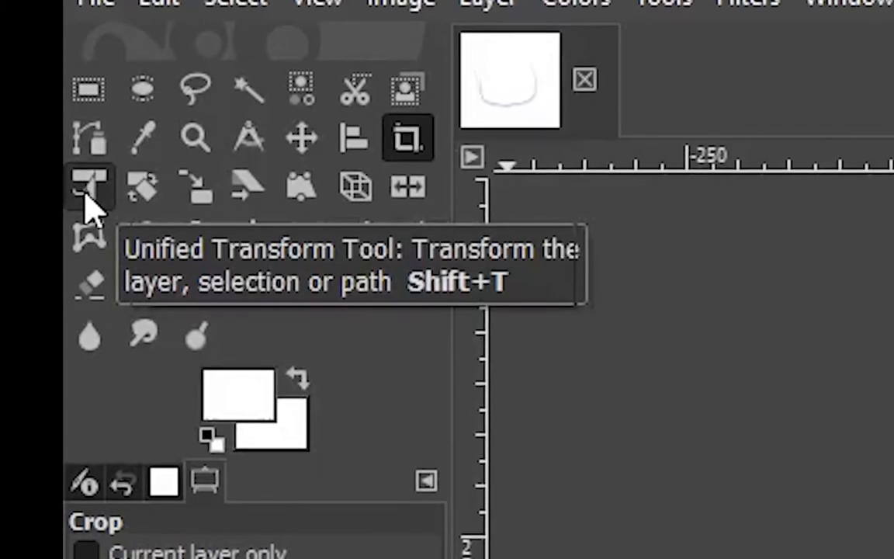
- Distort the cropped layer with Unified Transform, stretching its corners and edges far beyond the canvas, and apply the transformation
click(88, 193)
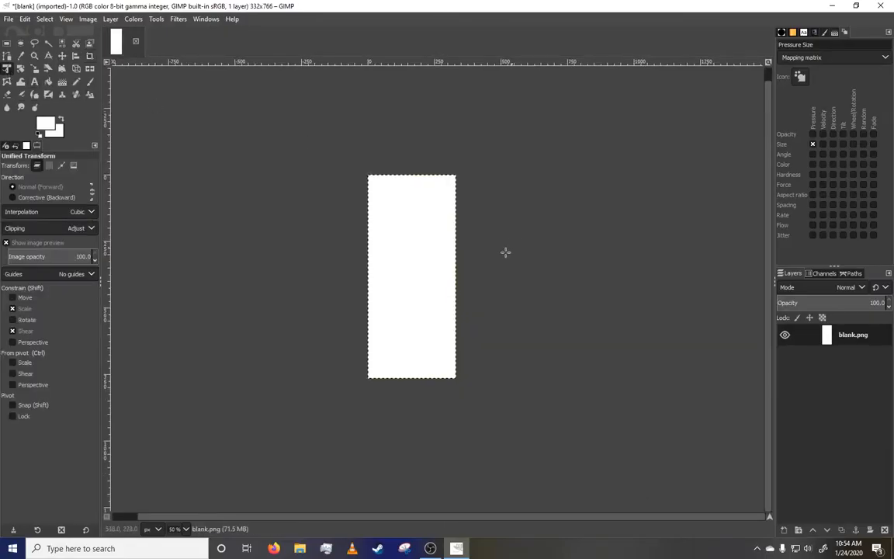
click(429, 347)
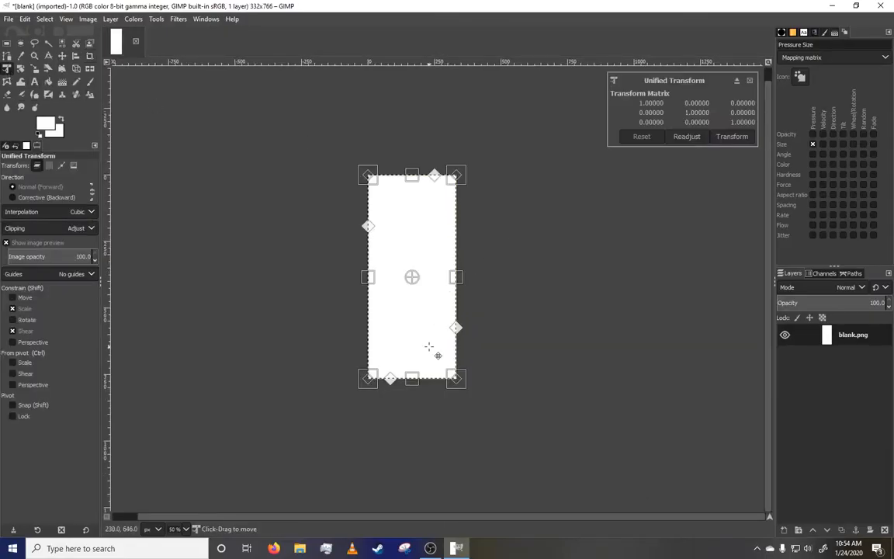
drag(455, 379, 492, 443)
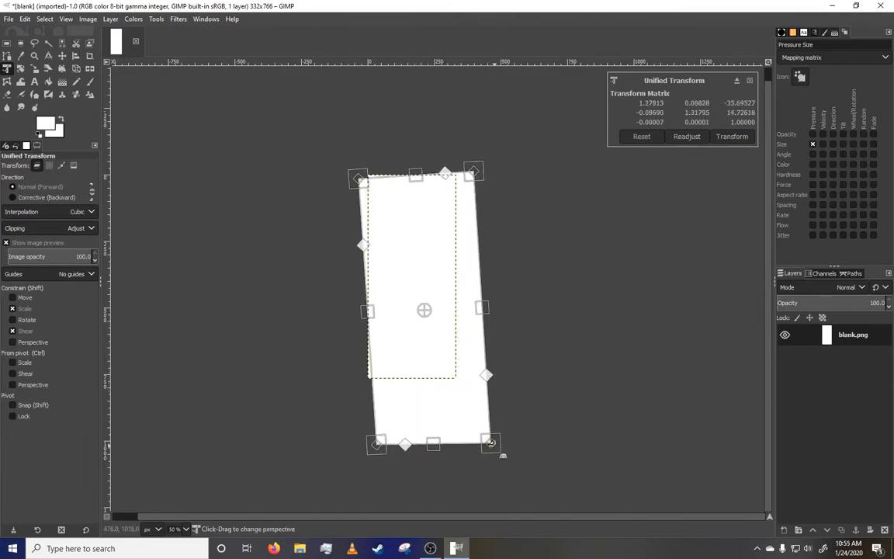
drag(373, 449, 383, 417)
drag(373, 179, 328, 264)
drag(480, 170, 609, 278)
drag(453, 225, 527, 116)
drag(339, 297, 206, 246)
drag(365, 180, 264, 124)
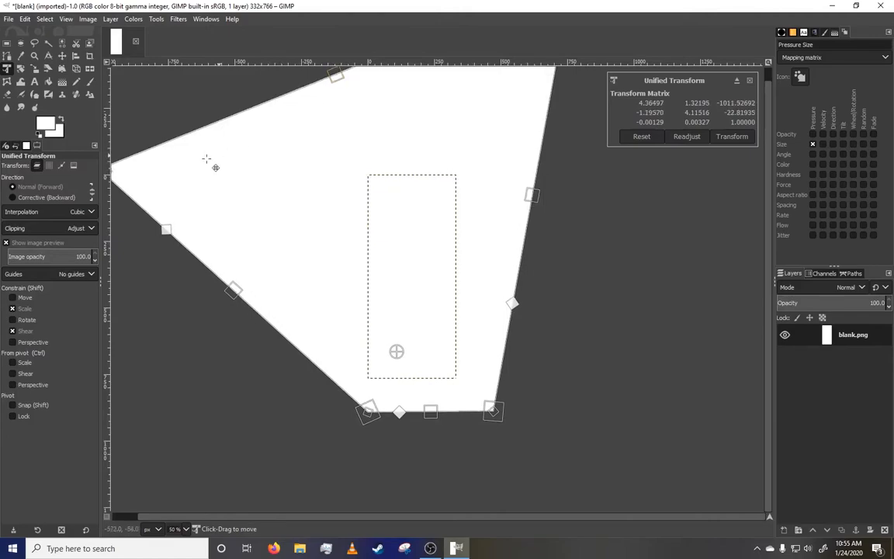
click(89, 81)
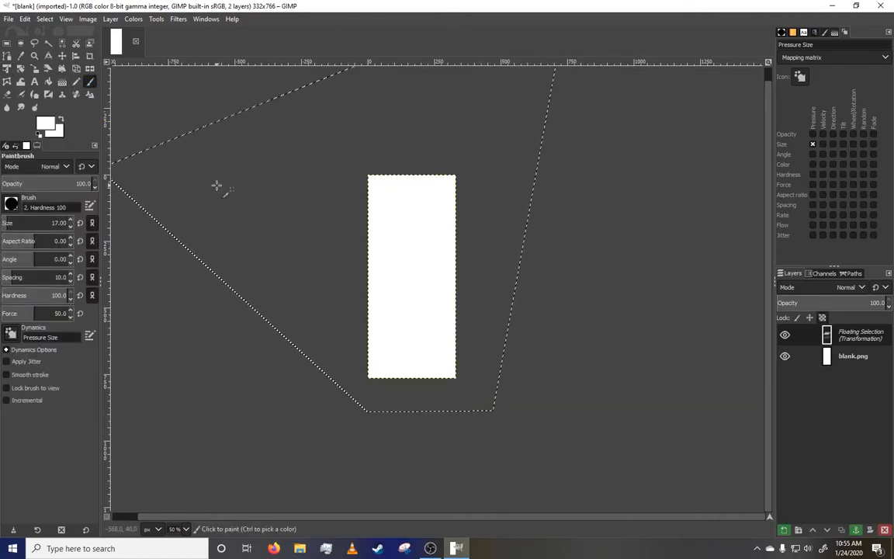
- Set the background color to red and anchor the floating selection to the blank.png layer
click(50, 132)
click(64, 93)
click(89, 84)
click(141, 219)
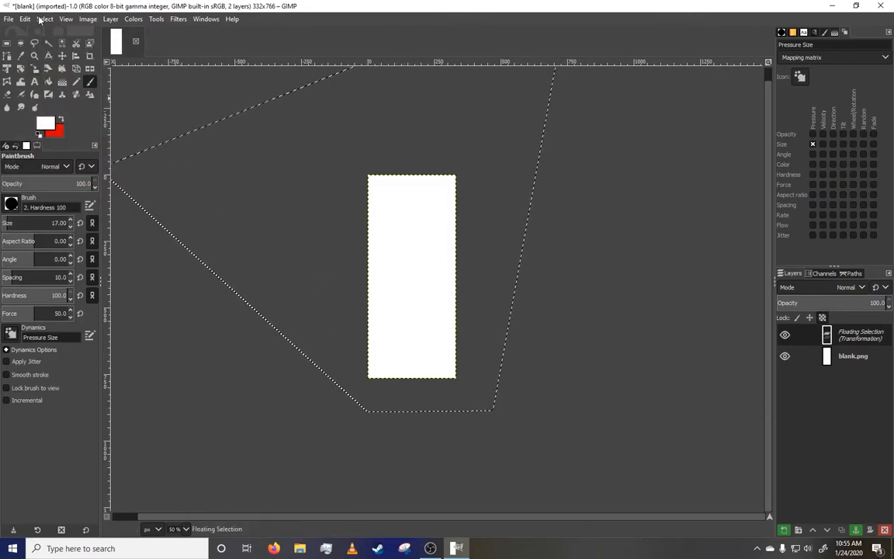
right_click(838, 333)
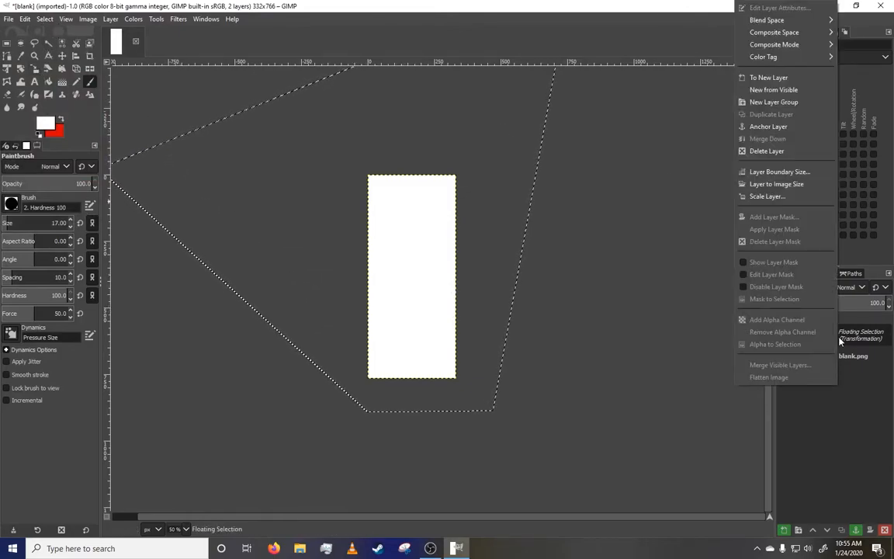
click(768, 126)
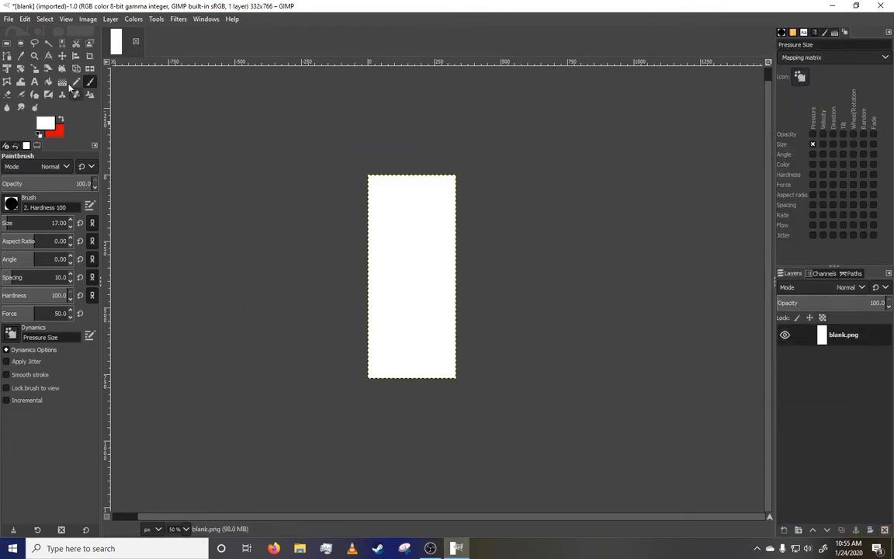
- Set the foreground color to red and scribble a looping stroke across the white layer with the size 17 Paintbrush
click(42, 122)
click(174, 183)
click(141, 218)
mouse_move(392, 250)
mouse_down()
mouse_move(415, 303)
mouse_move(398, 335)
mouse_up()
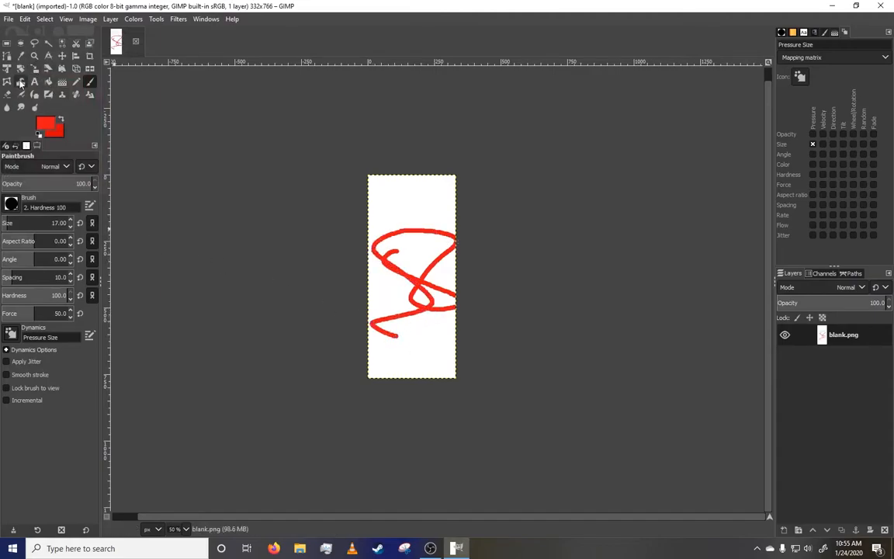
- Rotate, shear and enlarge the scribbled layer into a long slanted parallelogram with Unified Transform
click(12, 68)
click(382, 256)
drag(371, 171, 333, 174)
drag(347, 139, 714, 332)
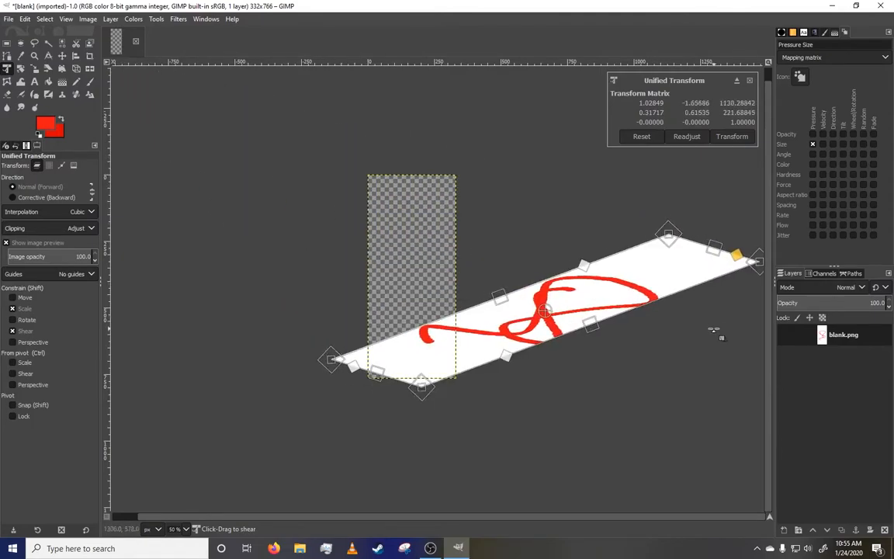
drag(354, 371, 163, 415)
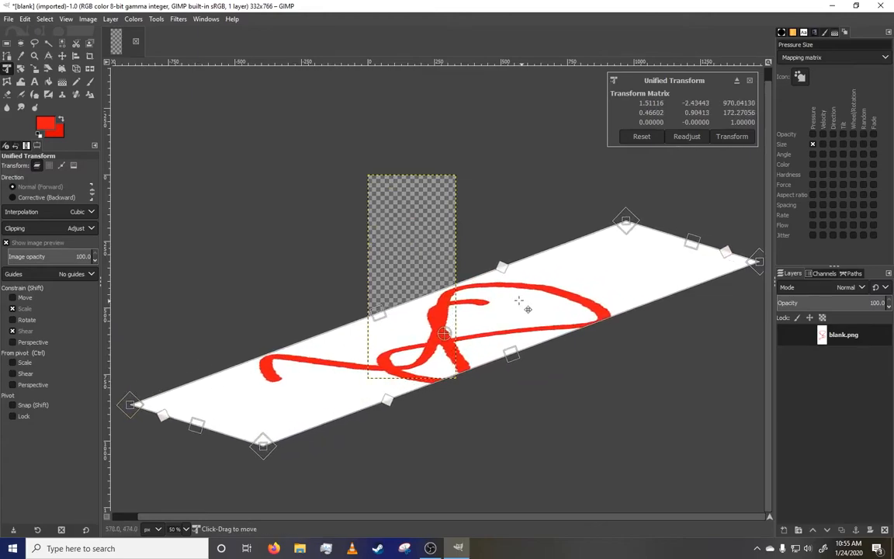
- Scale the slanted layer down, shear it along its upper edge, and apply the transformation
drag(377, 315, 441, 317)
drag(582, 286, 547, 280)
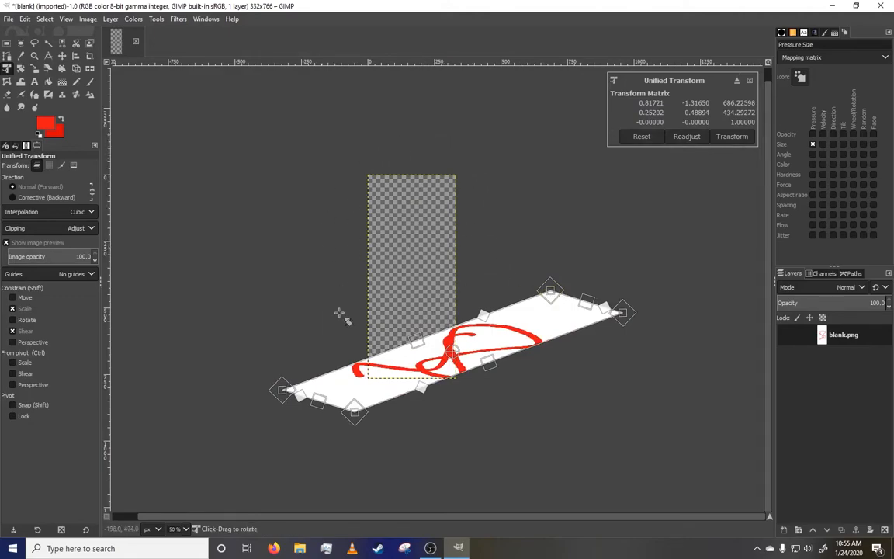
drag(481, 314, 436, 299)
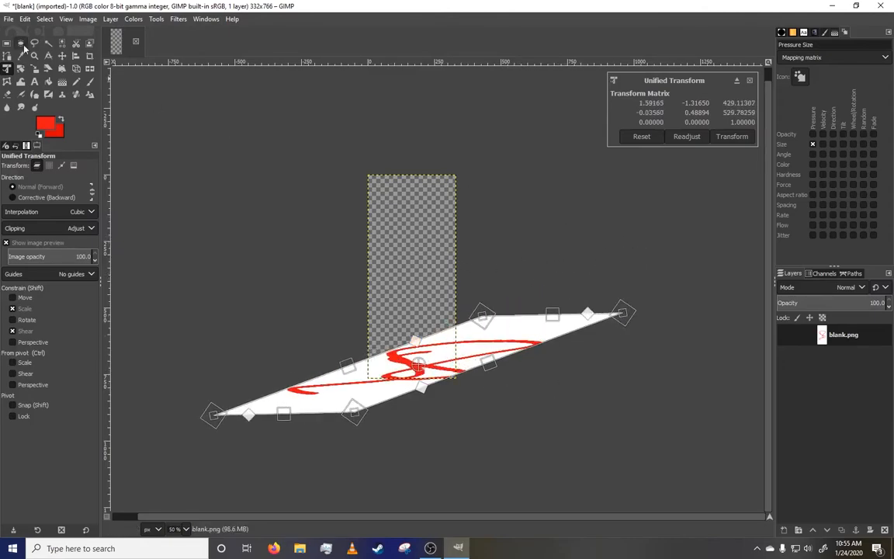
click(6, 44)
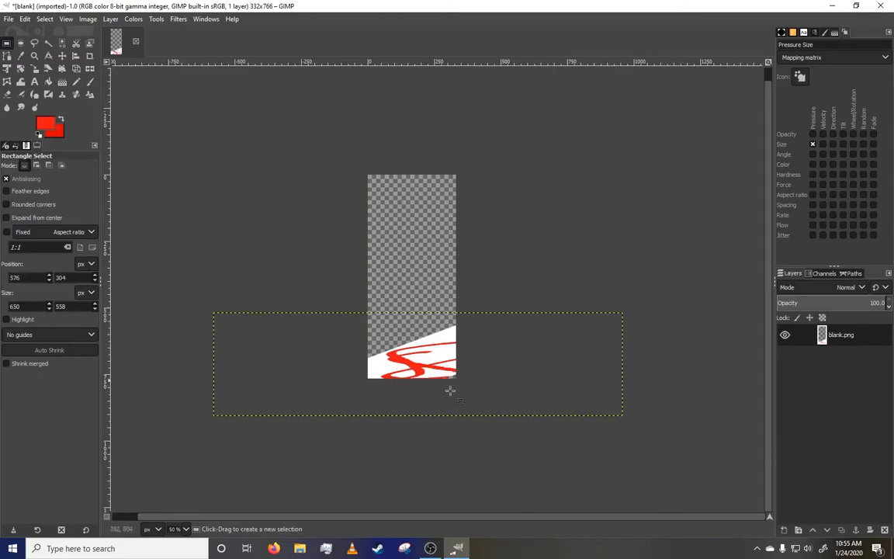
click(7, 68)
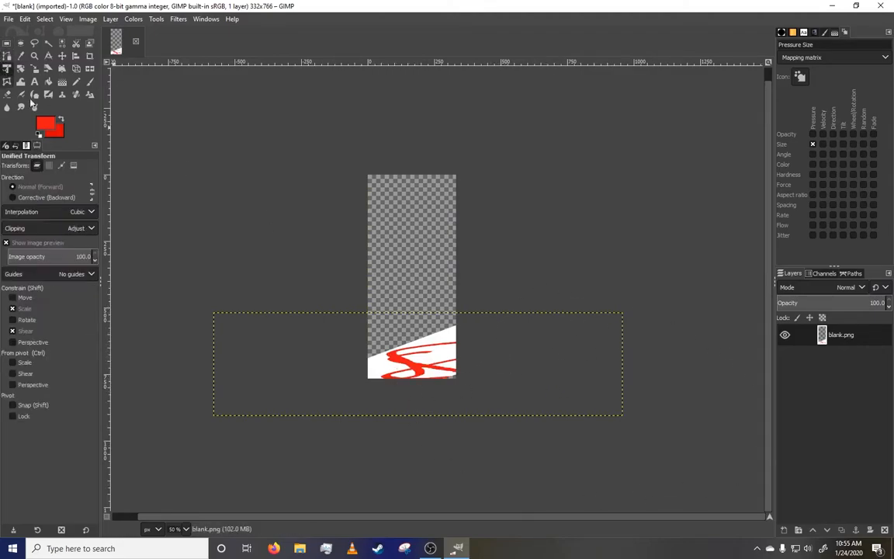
- Move the slanted layer up across the canvas with Unified Transform and distort it by raising its upper-right corner
click(437, 406)
drag(479, 374, 467, 282)
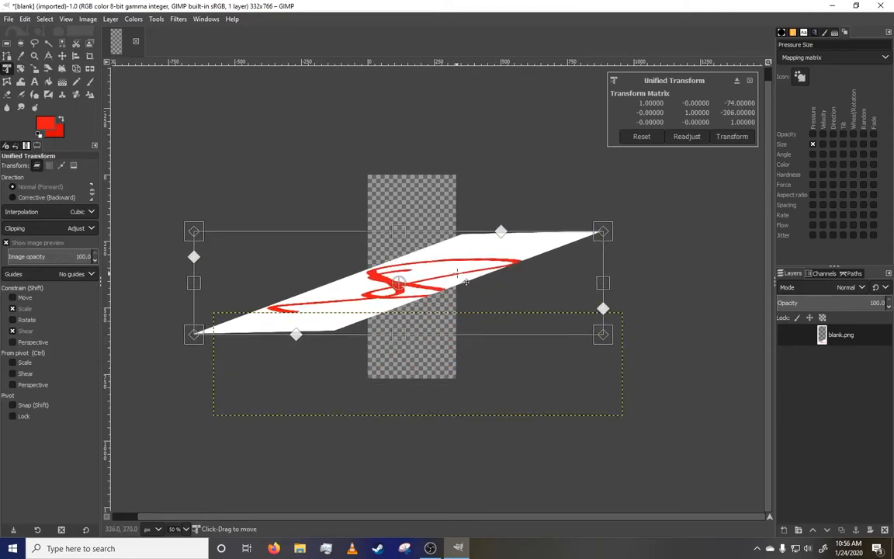
drag(606, 233, 599, 203)
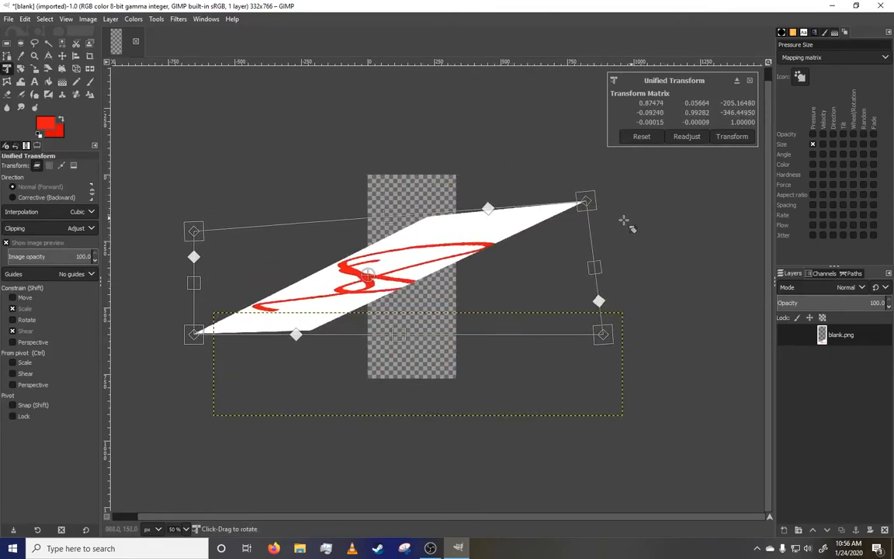
- Rotate the slanted layer by about -105° around its center
key(shift+r)
drag(574, 309, 364, 137)
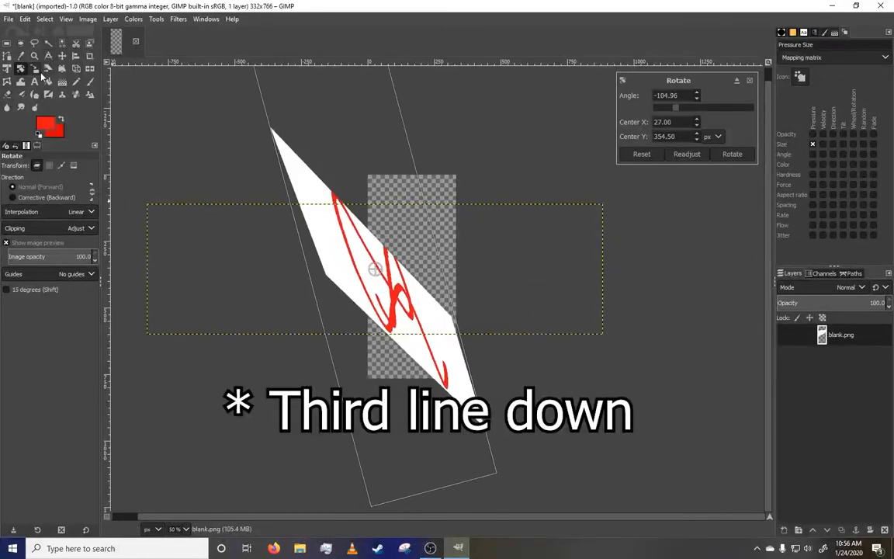
click(35, 69)
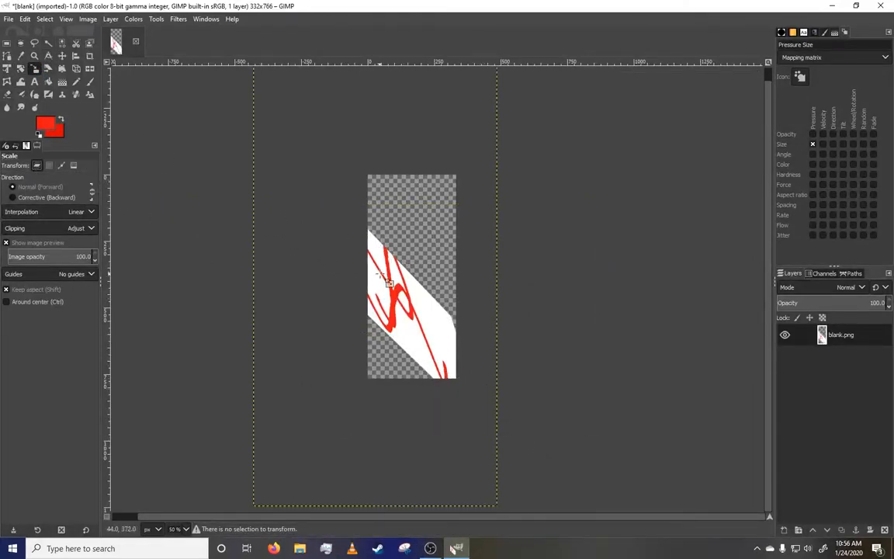
- Set Scale to act on the whole image and scale the image to about 331 × 764 px
drag(378, 273, 498, 414)
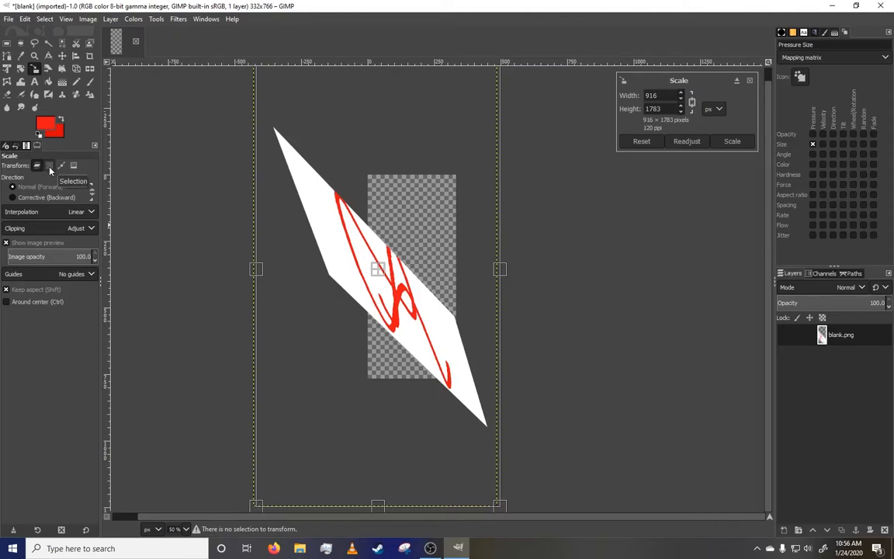
click(73, 166)
click(467, 422)
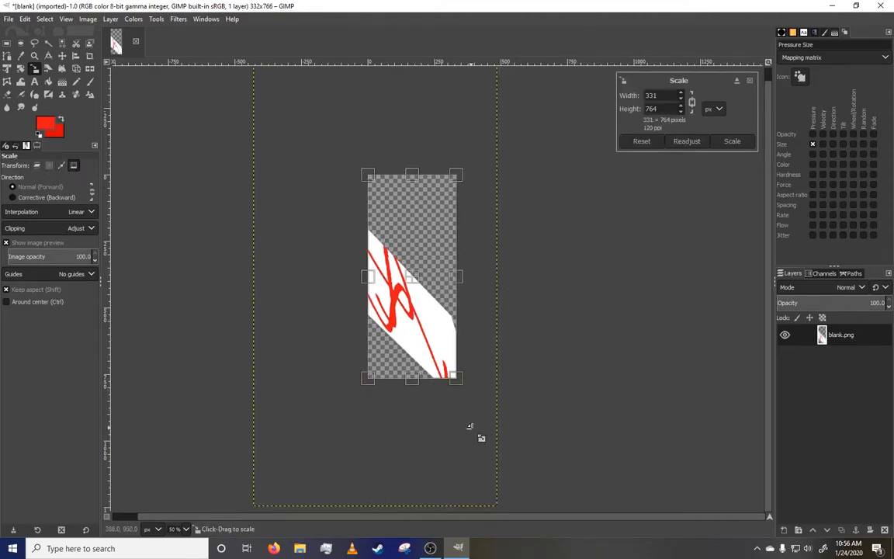
mouse_move(458, 383)
mouse_down()
mouse_move(545, 453)
mouse_move(398, 192)
mouse_move(501, 377)
mouse_move(543, 489)
mouse_move(468, 368)
mouse_up()
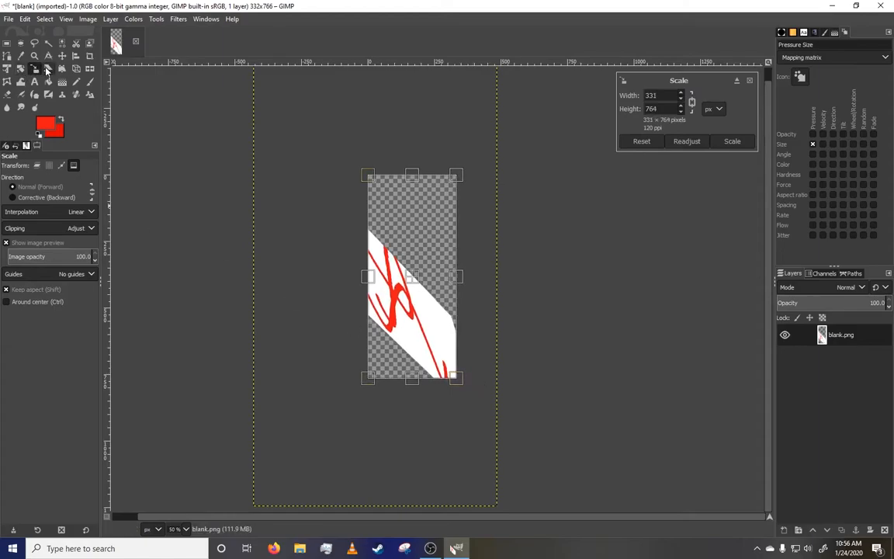
click(48, 69)
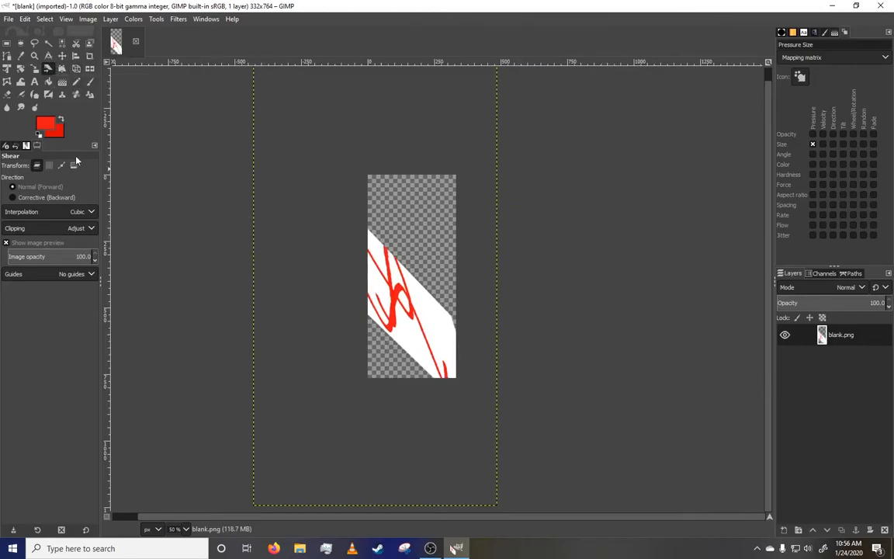
click(34, 69)
mouse_move(457, 378)
mouse_down()
mouse_move(457, 395)
mouse_move(484, 411)
mouse_move(461, 365)
mouse_up()
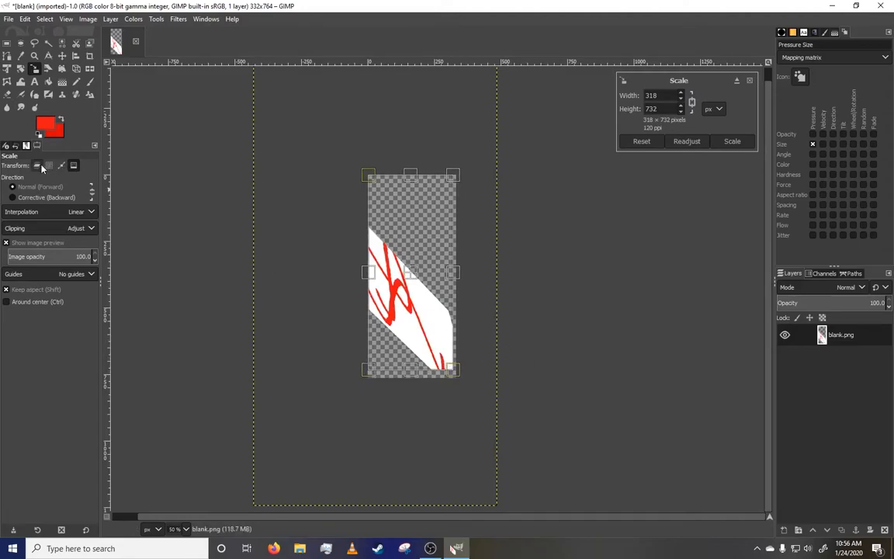
key(Escape)
- Enlarge the scribbled layer to about 1096 × 2131 px with the Scale tool
click(462, 379)
drag(462, 378, 350, 259)
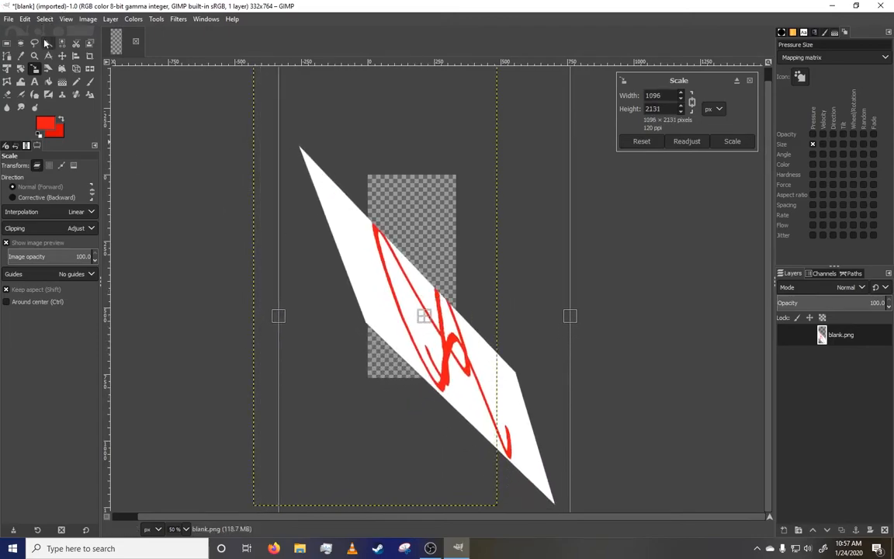
click(46, 68)
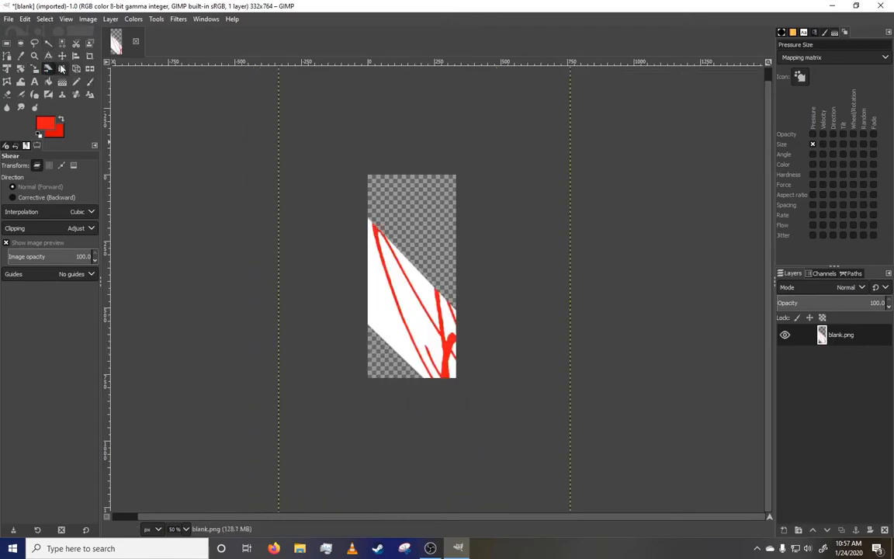
- Shear the layer horizontally by about -1306, then apply a second horizontal shear of about -192
click(62, 69)
click(47, 69)
drag(378, 288, 528, 290)
drag(443, 361, 206, 378)
click(732, 138)
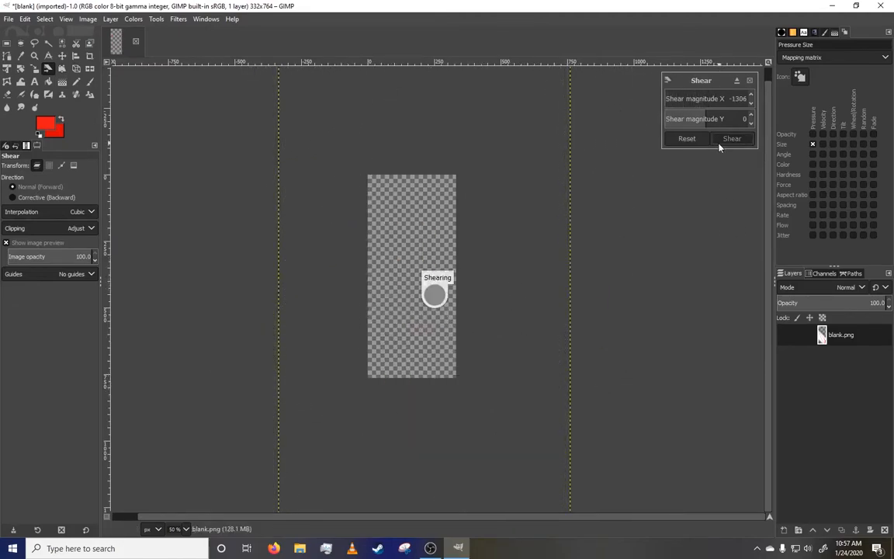
drag(545, 226, 485, 284)
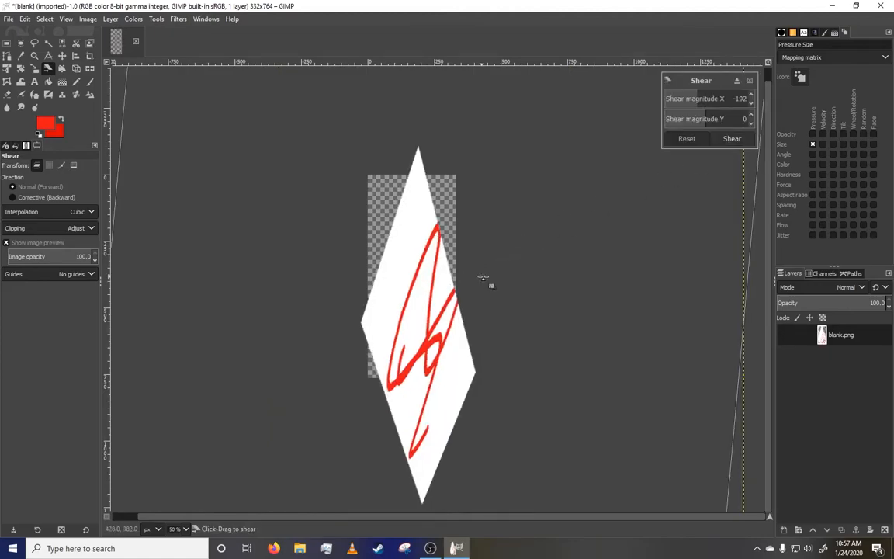
click(732, 140)
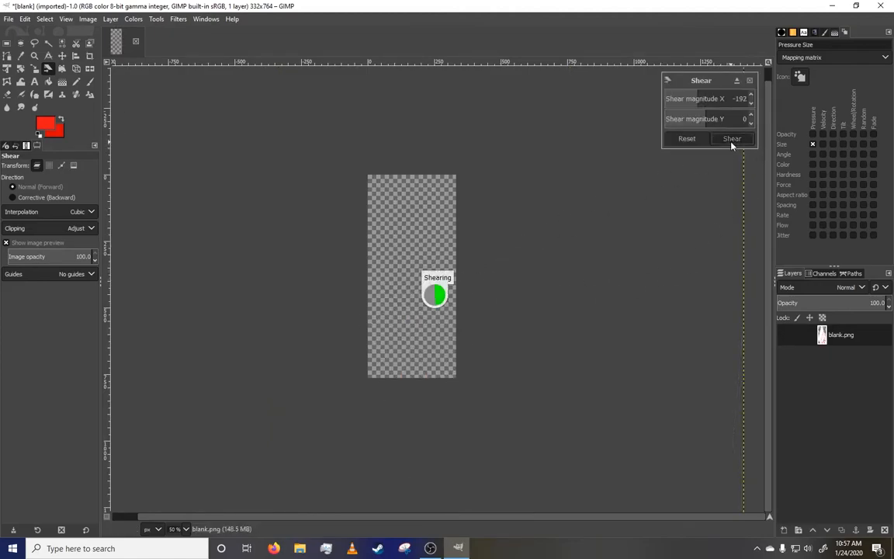
- Place handles around the path with Handle Transform and pull them to distort the path outline
click(65, 68)
click(429, 287)
drag(380, 301, 387, 301)
mouse_move(489, 301)
mouse_down()
mouse_move(438, 338)
mouse_move(482, 303)
mouse_move(502, 308)
mouse_move(534, 274)
mouse_move(515, 286)
mouse_move(525, 289)
mouse_move(520, 261)
mouse_move(512, 305)
mouse_move(497, 308)
mouse_up()
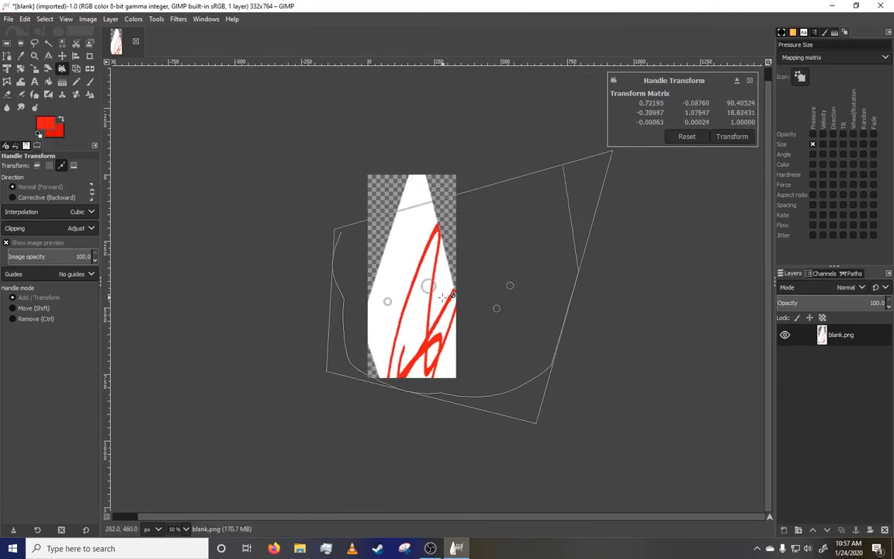
drag(397, 290, 422, 288)
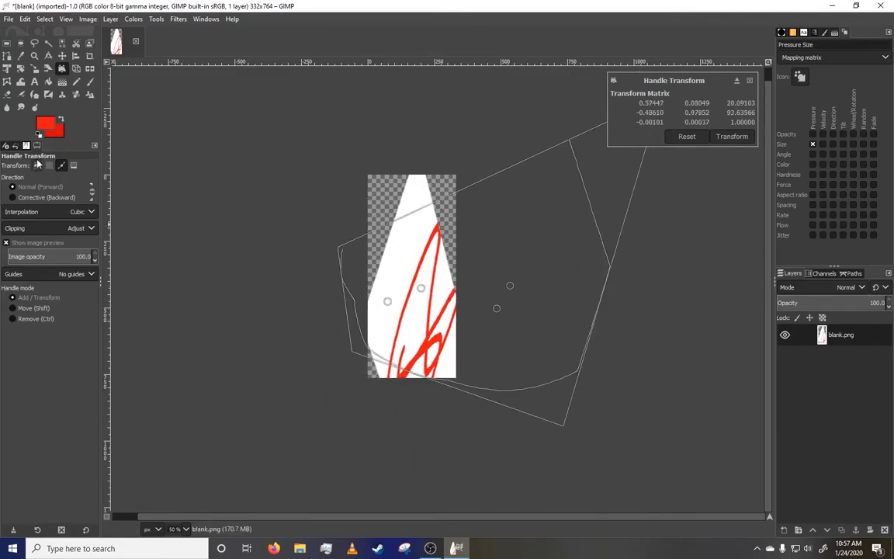
- Set Handle Transform to act on the layer and squash the layer into a thin diagonal strip
click(36, 166)
drag(390, 313, 396, 283)
drag(451, 318, 371, 272)
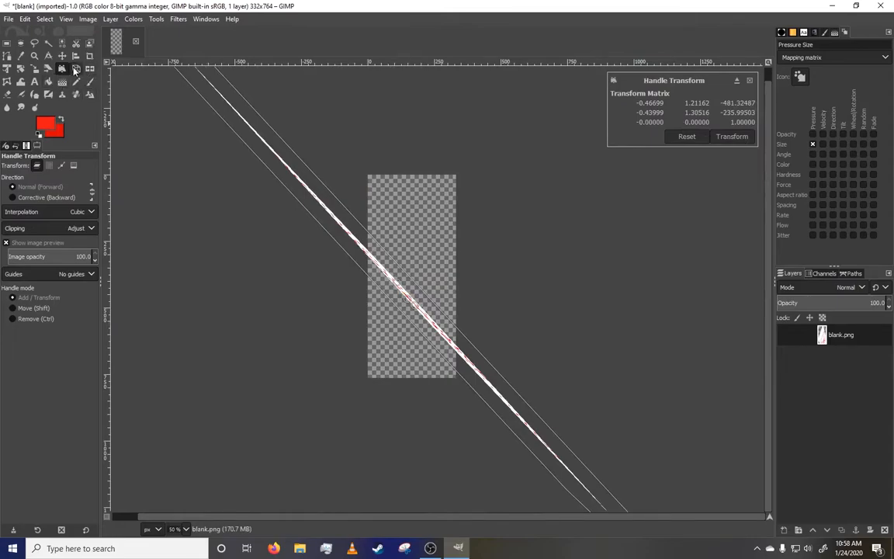
- Try to distort the strip layer with Perspective by pulling its upper-left and lower-right corners
click(75, 71)
drag(536, 400, 423, 259)
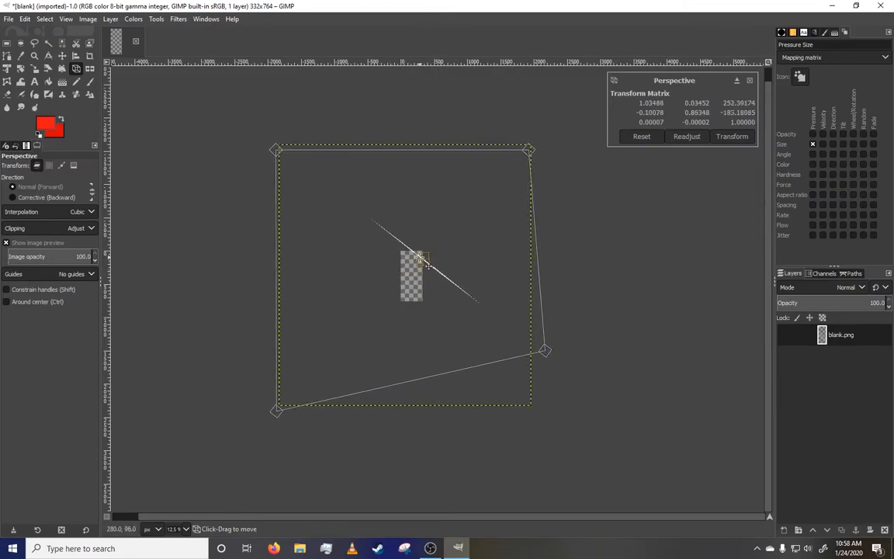
drag(276, 152, 226, 177)
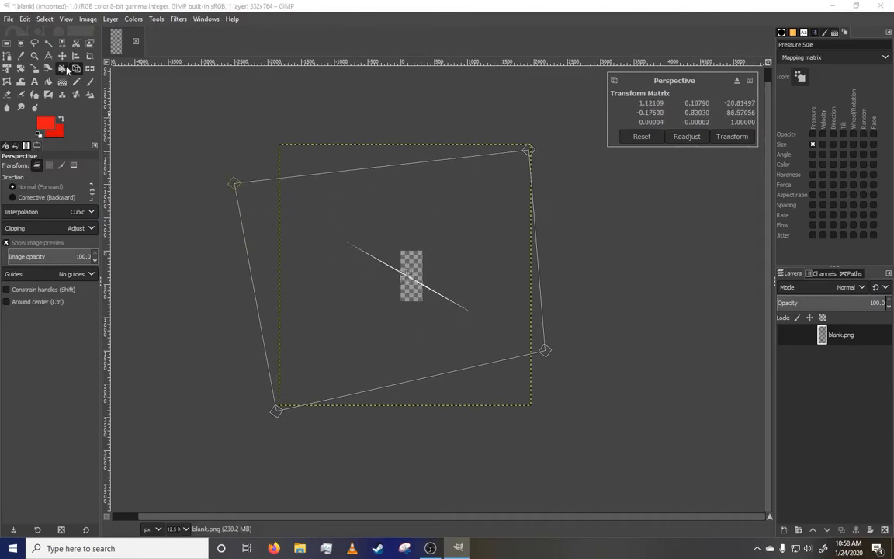
key(Return)
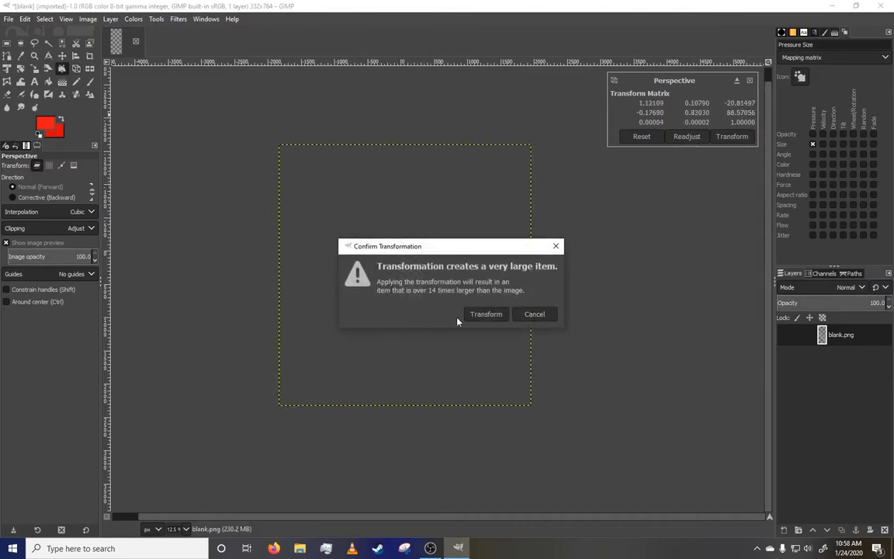
click(535, 313)
- Try to rotate and enlarge the strip layer with two Handle Transform handles
key(shift+l)
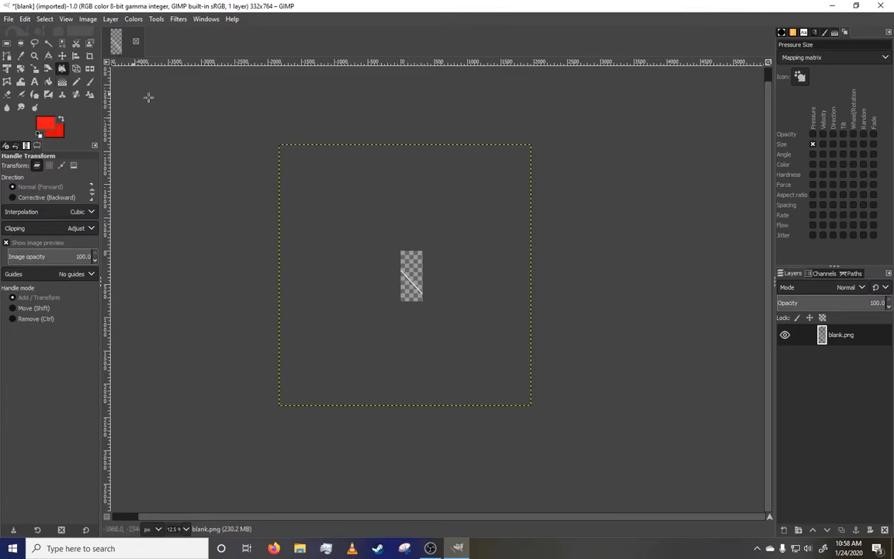
click(385, 272)
drag(414, 287, 343, 261)
- Open the white blank.png image from the Comics folder in Pictures
click(8, 19)
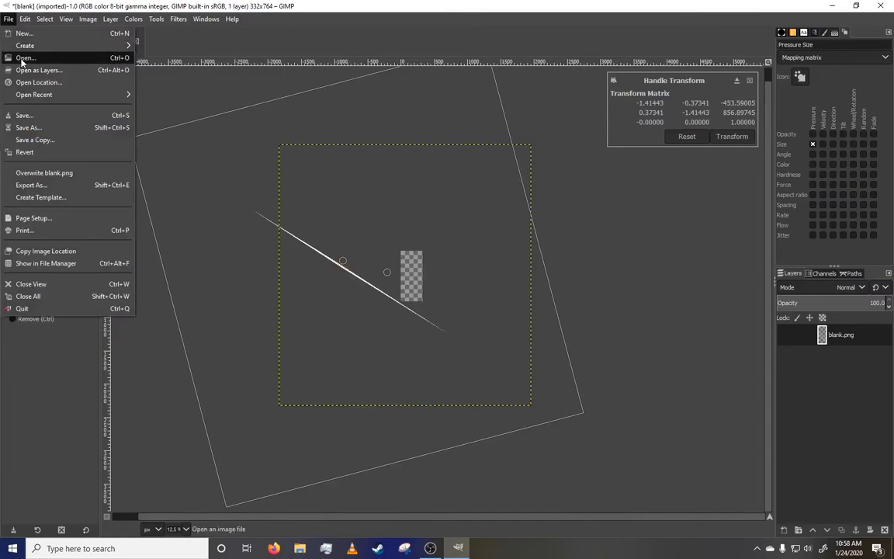
click(27, 56)
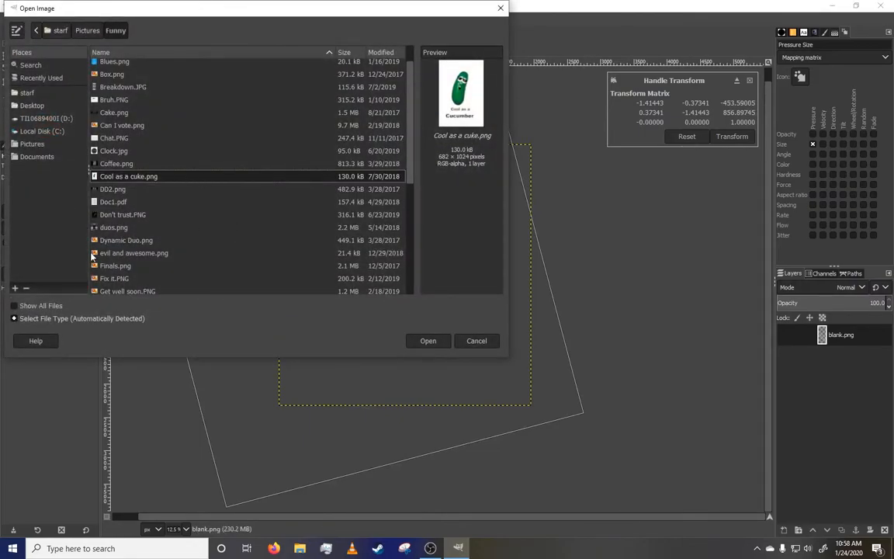
click(48, 146)
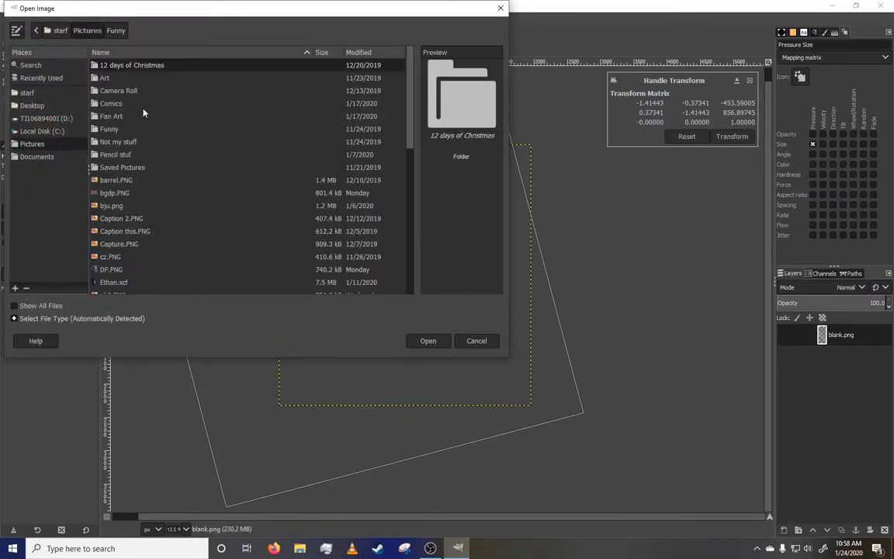
scroll(142, 253, down, 10)
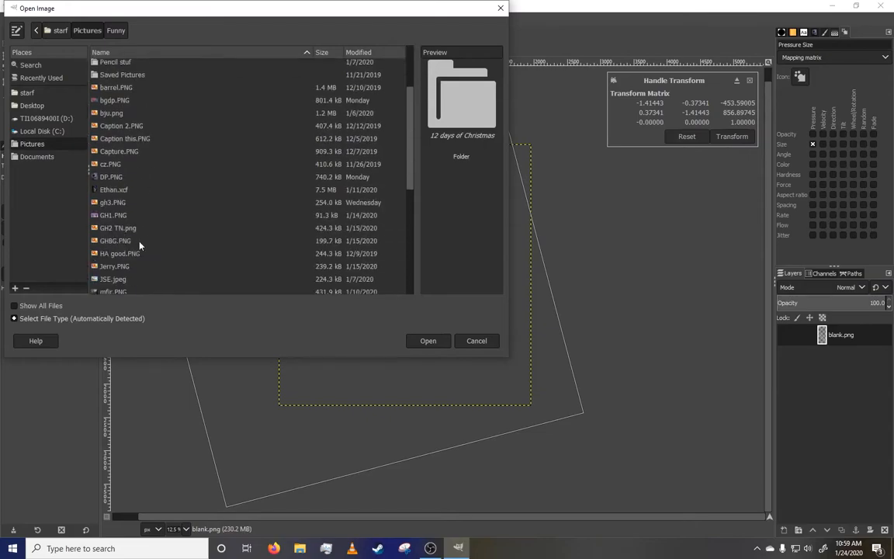
scroll(144, 246, up, 9)
scroll(150, 231, up, 2)
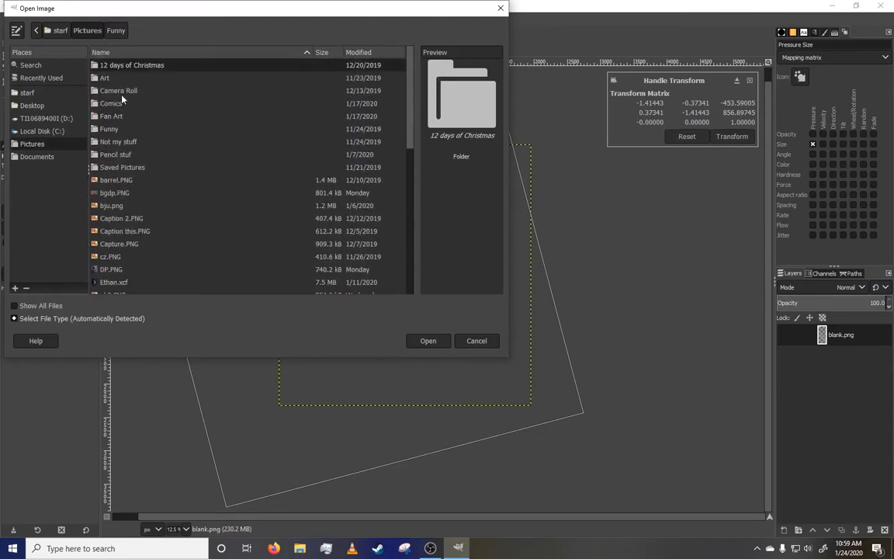
double_click(113, 103)
double_click(150, 118)
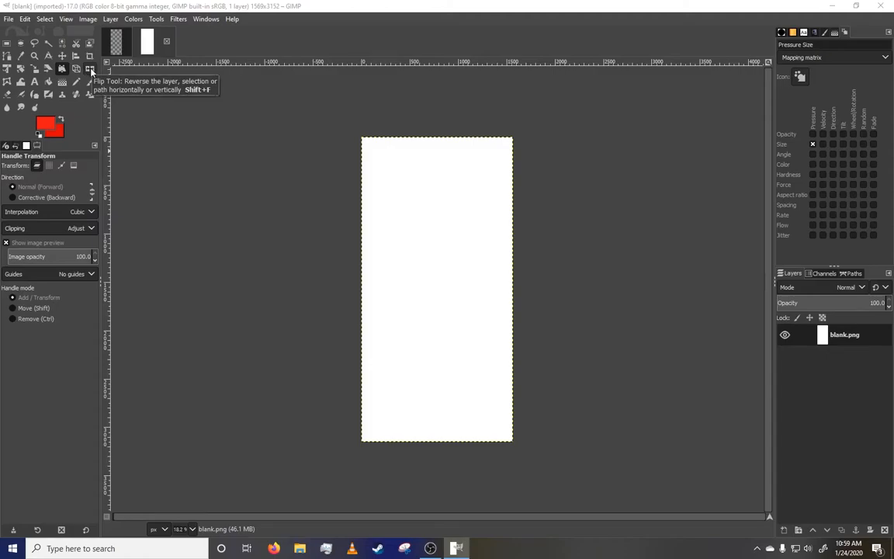
- Close the old transformed image without saving and scribble red loops over the new white layer with the size 17 Pencil
click(77, 81)
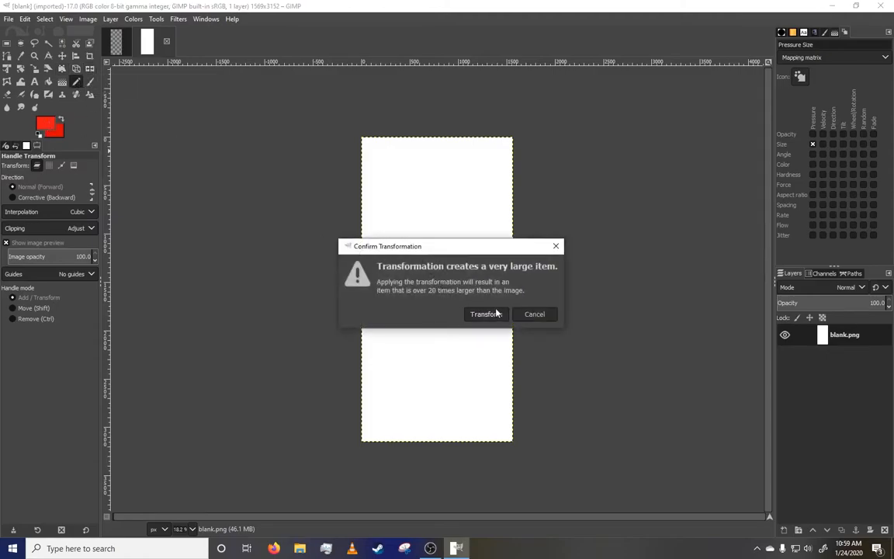
click(535, 314)
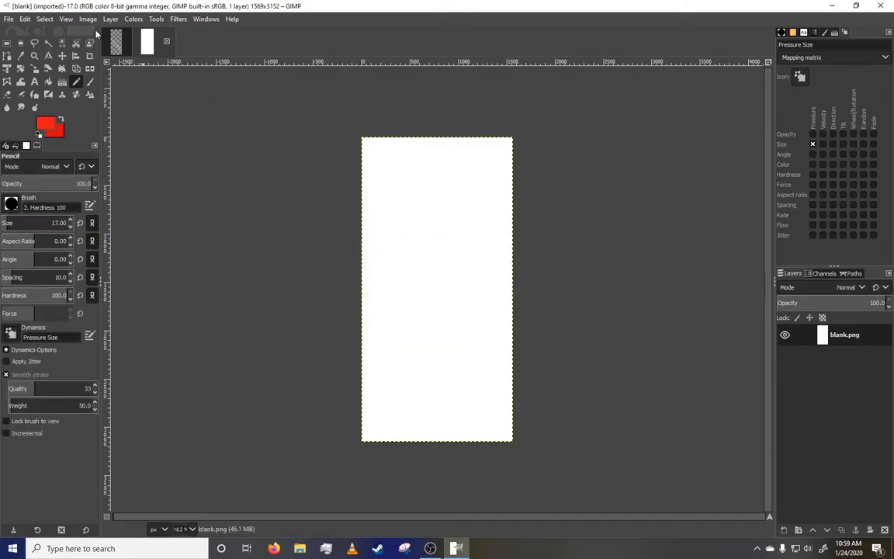
click(116, 41)
click(135, 42)
click(439, 331)
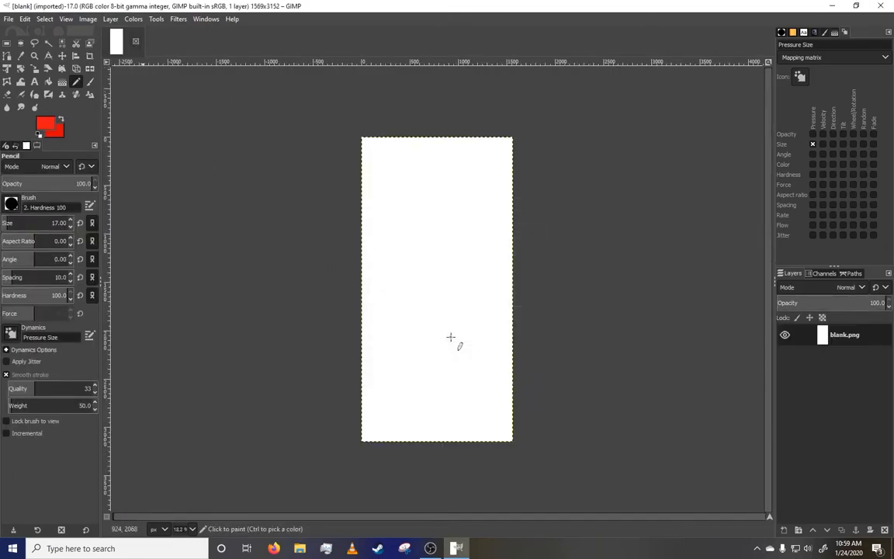
mouse_move(447, 261)
mouse_down()
mouse_move(451, 303)
mouse_move(450, 130)
mouse_move(363, 313)
mouse_move(458, 444)
mouse_move(444, 415)
mouse_move(489, 319)
mouse_move(443, 257)
mouse_up()
- Flip the scribbled layer horizontally back and forth several times
click(89, 69)
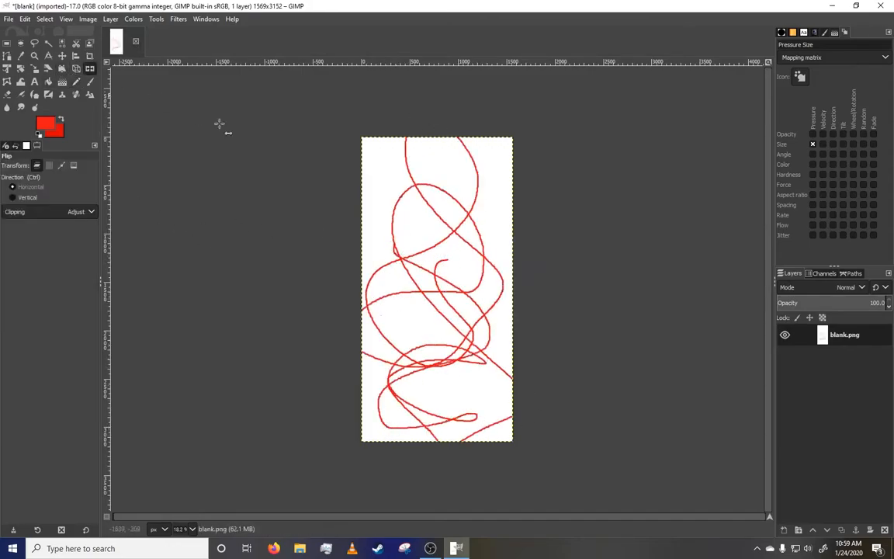
click(358, 268)
click(491, 271)
click(450, 256)
click(448, 279)
click(450, 180)
click(451, 217)
- Set the Flip direction to vertical and turn the scribbled layer upside down, flipping it several times
click(15, 198)
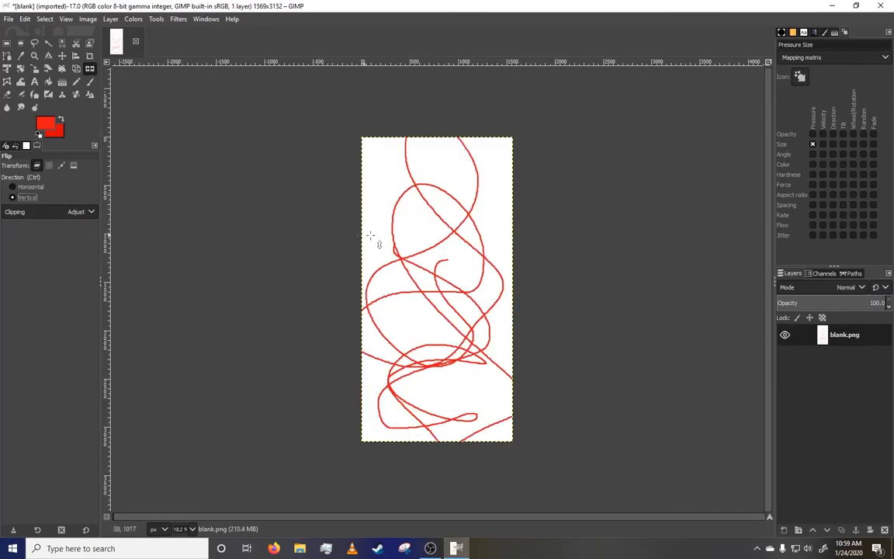
click(422, 233)
click(421, 233)
click(422, 233)
click(422, 232)
click(401, 231)
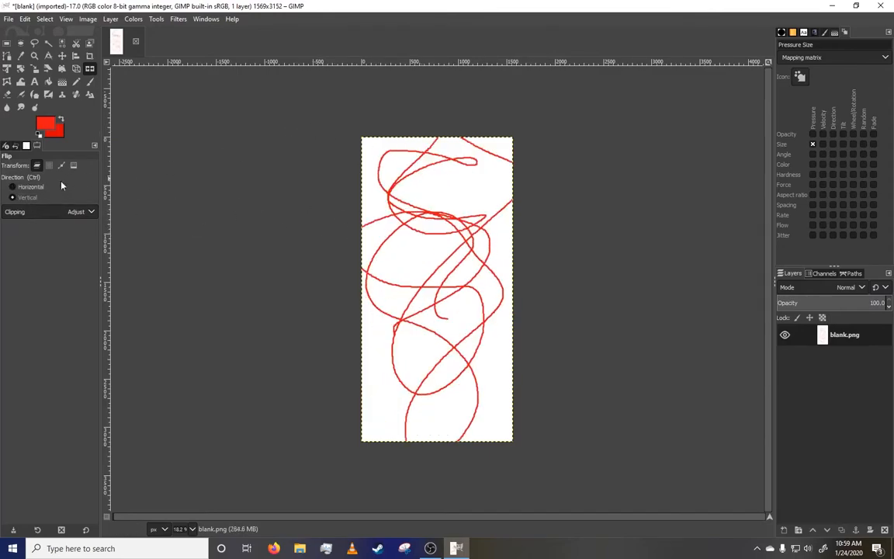
click(17, 191)
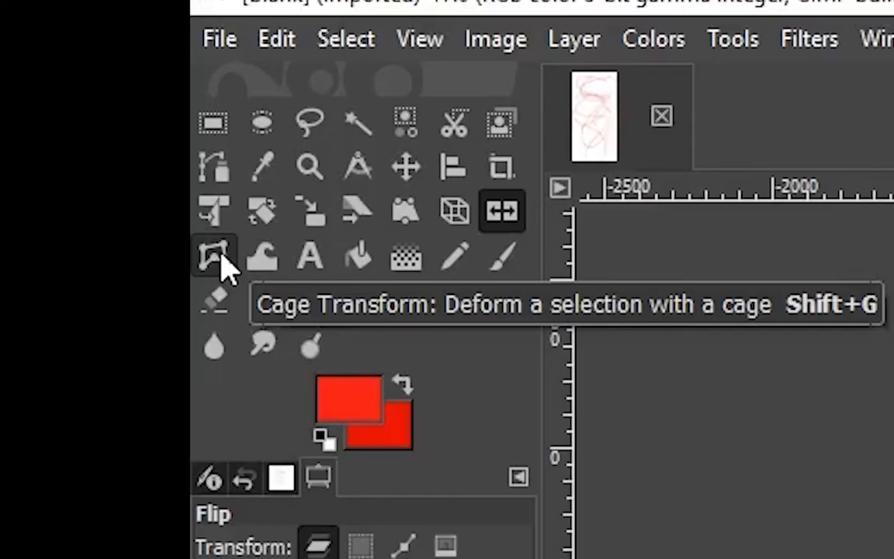
- Select a rectangular area of about 985 by 1199 px across the upper middle of the scribbled layer
click(220, 259)
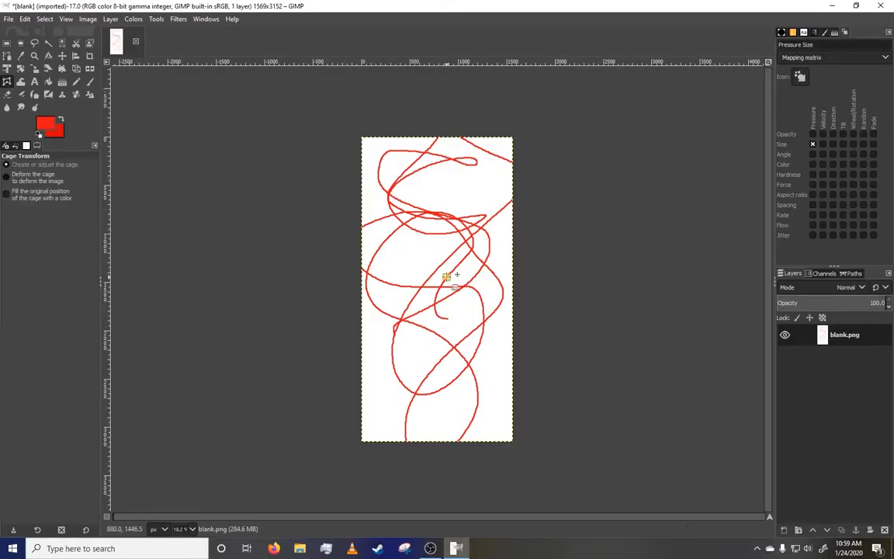
click(446, 277)
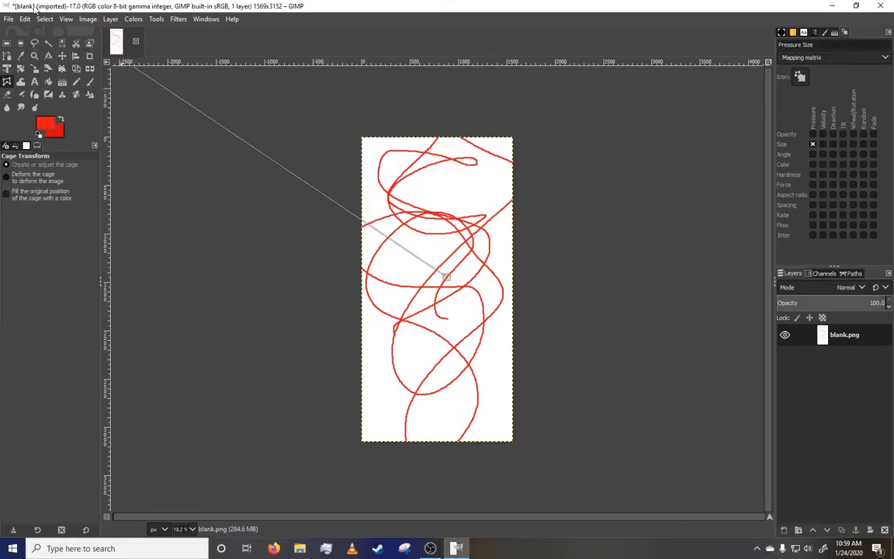
click(8, 43)
drag(379, 205, 473, 319)
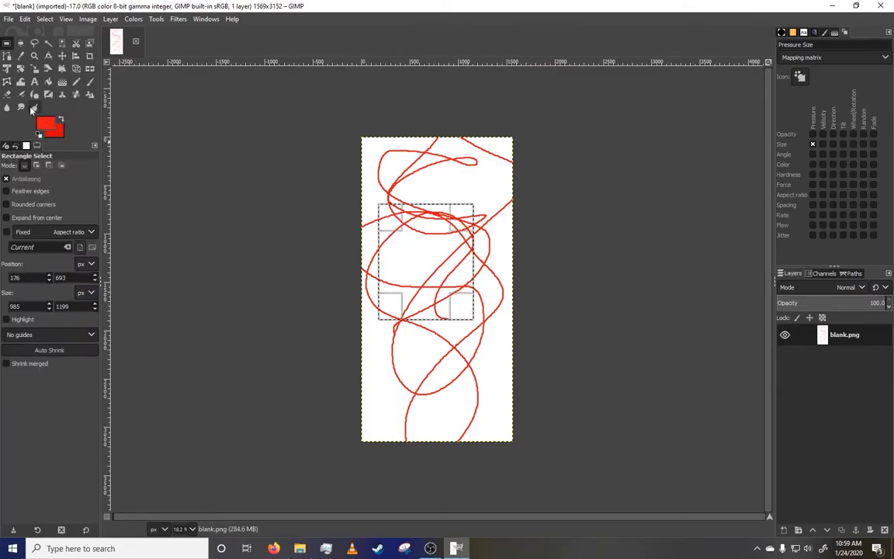
- Draw a closed three-point cage inside the rectangular selection with the Cage Transform tool
click(6, 82)
click(417, 255)
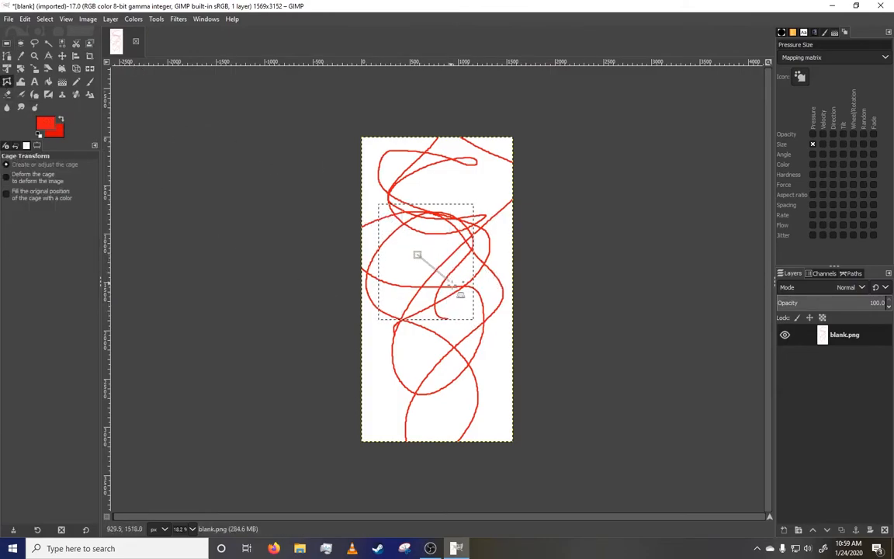
click(408, 268)
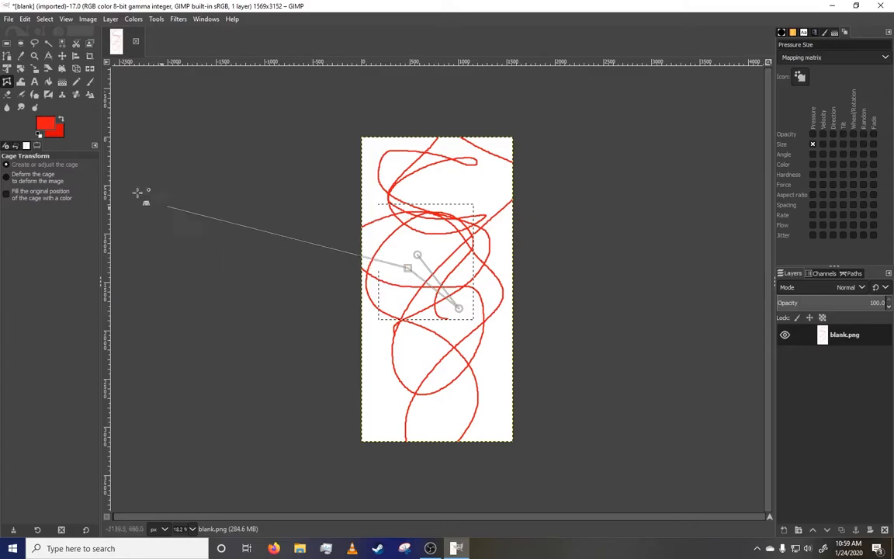
click(402, 243)
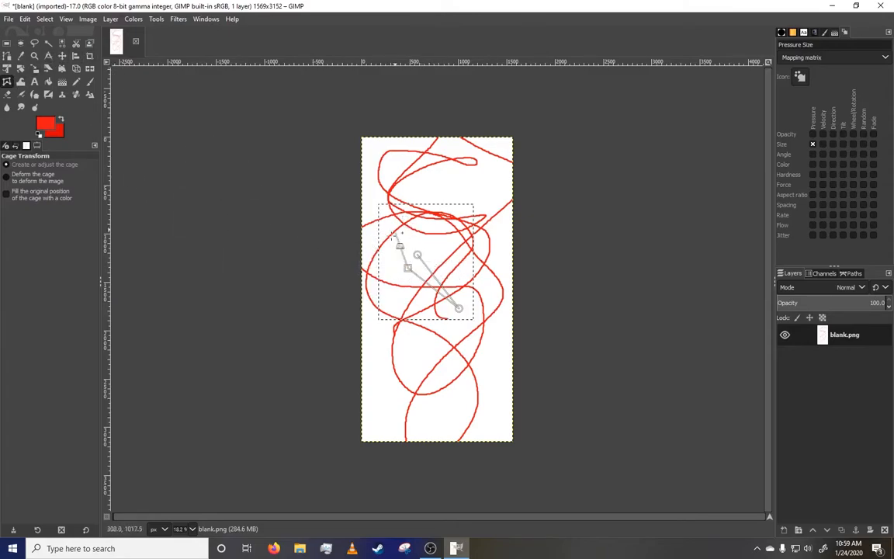
click(417, 255)
- Deform the scribbles inside the selection by moving each of the cage's points, stretching it into a larger triangle
drag(459, 308, 458, 264)
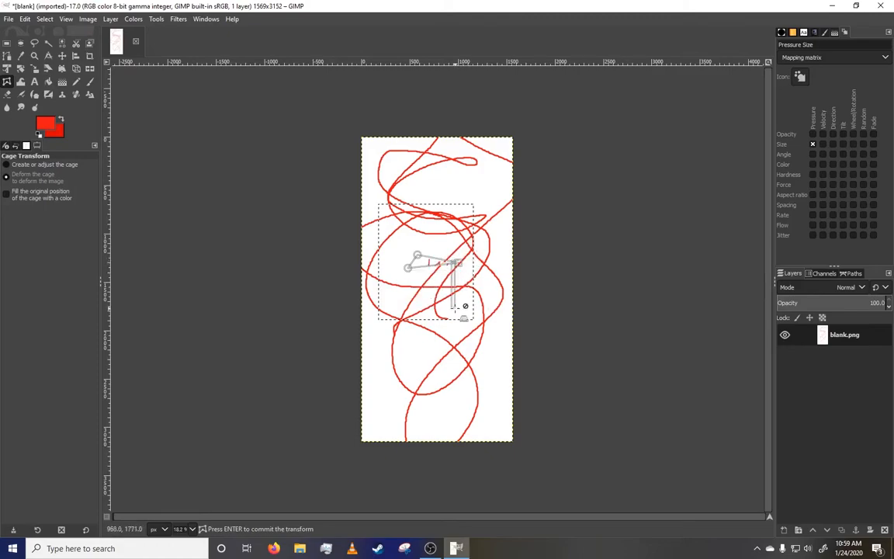
mouse_move(410, 269)
mouse_down()
mouse_move(426, 299)
mouse_move(422, 320)
mouse_up()
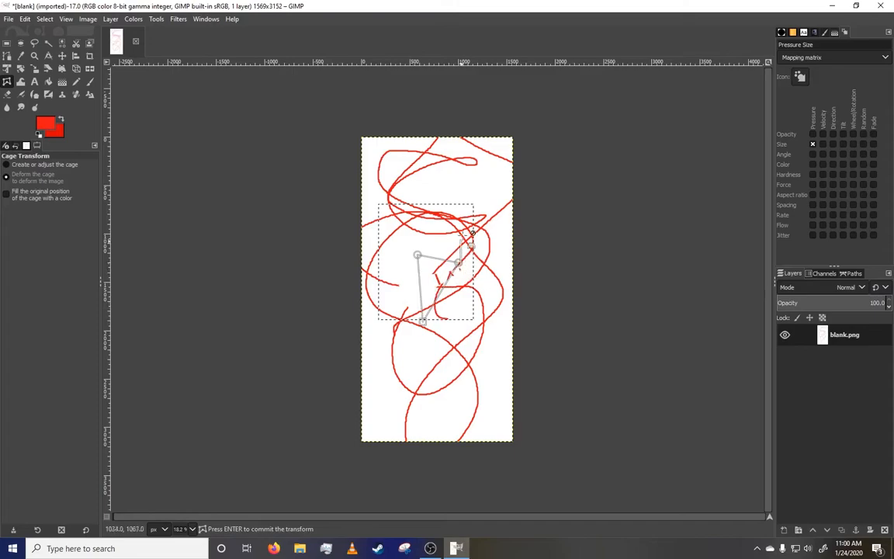
drag(465, 257, 490, 236)
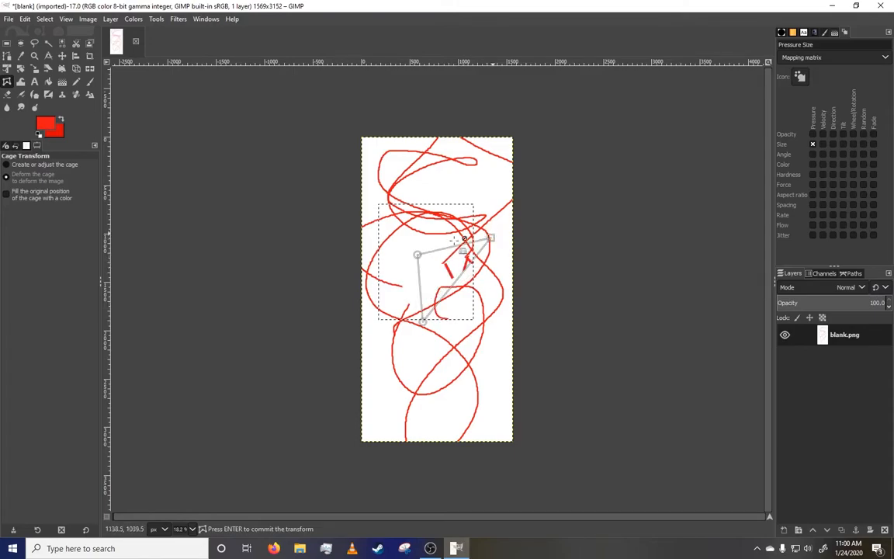
mouse_move(418, 256)
mouse_down()
mouse_move(398, 210)
mouse_move(393, 162)
mouse_move(431, 267)
mouse_move(437, 262)
mouse_up()
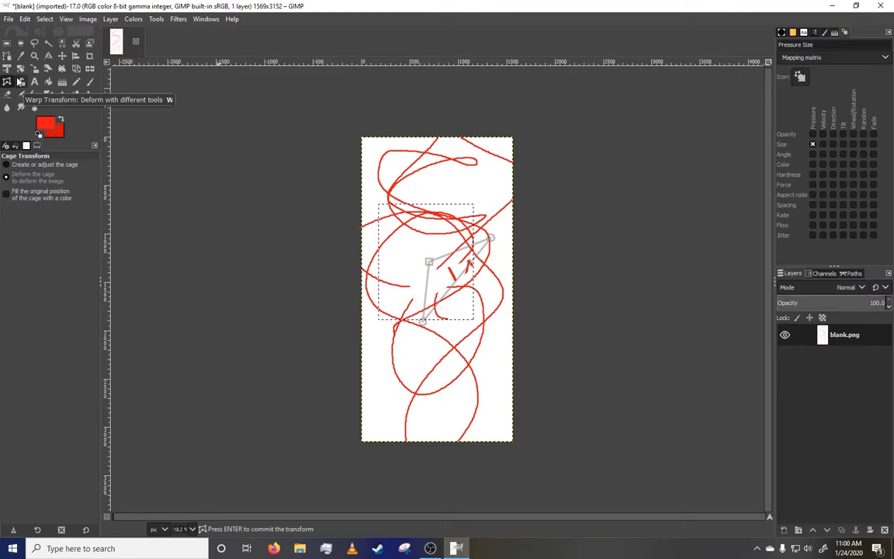
click(20, 81)
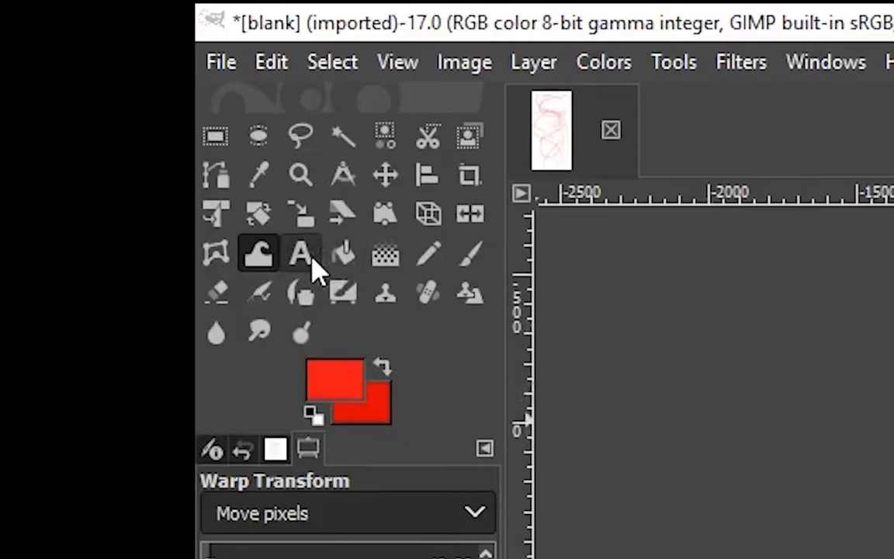
- Add a text box across the upper part of the canvas reading "FGDfbgzdsgfdsfggds"
click(38, 87)
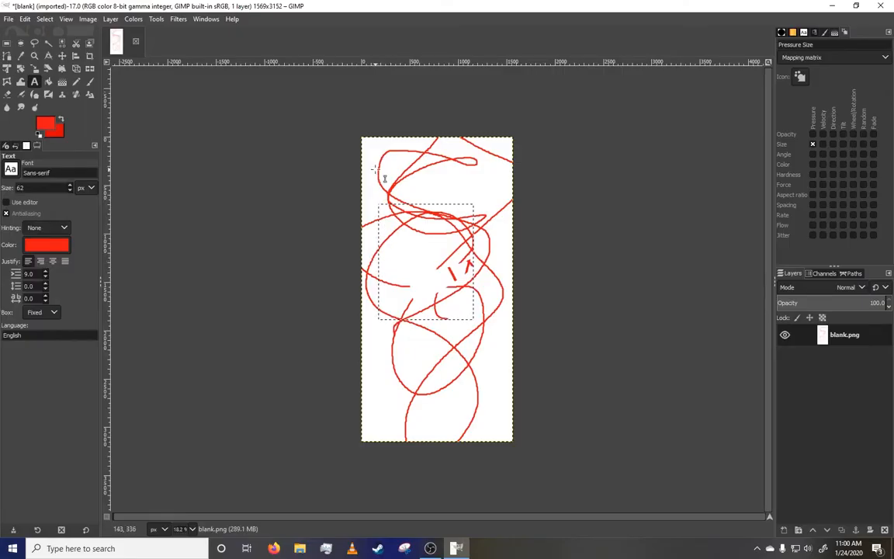
drag(387, 149, 530, 224)
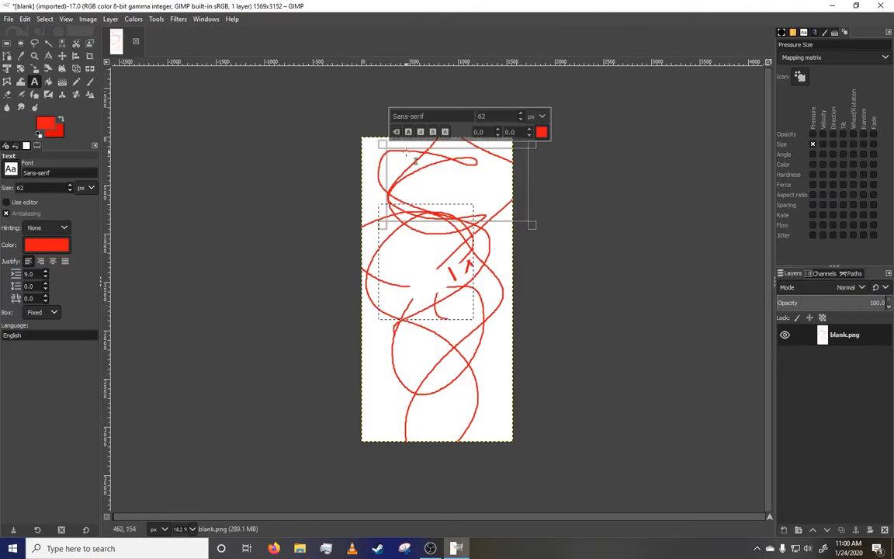
text(FGDfbgzdsgfdsfggds)
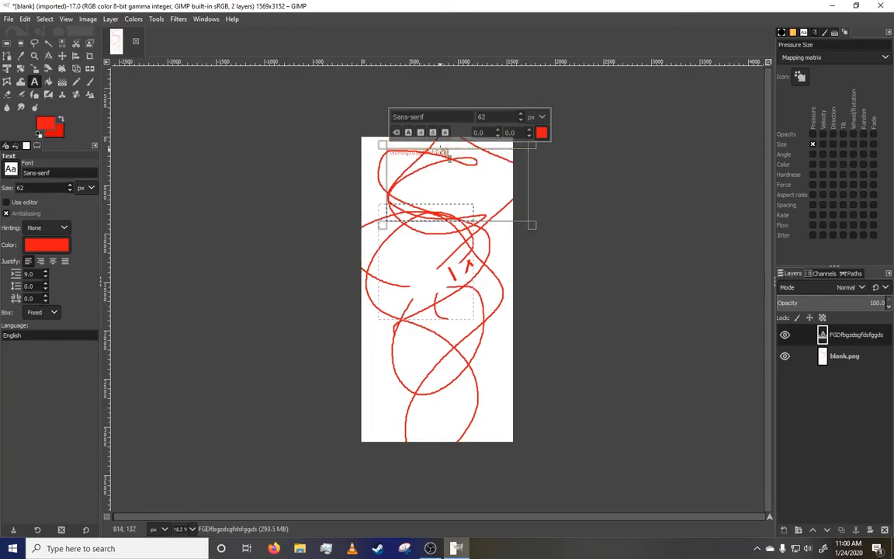
- Set the size of the whole text to 238 px
drag(449, 152, 349, 146)
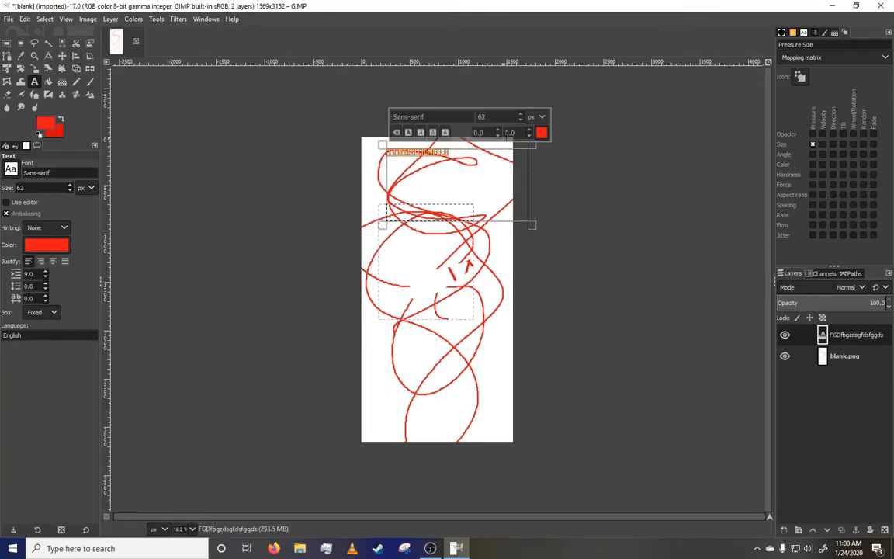
click(523, 113)
click(522, 114)
click(523, 115)
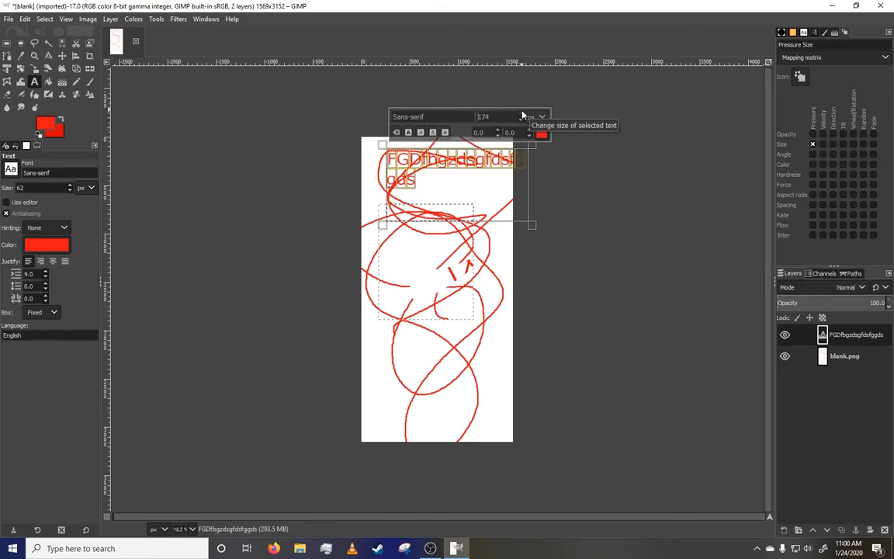
click(522, 115)
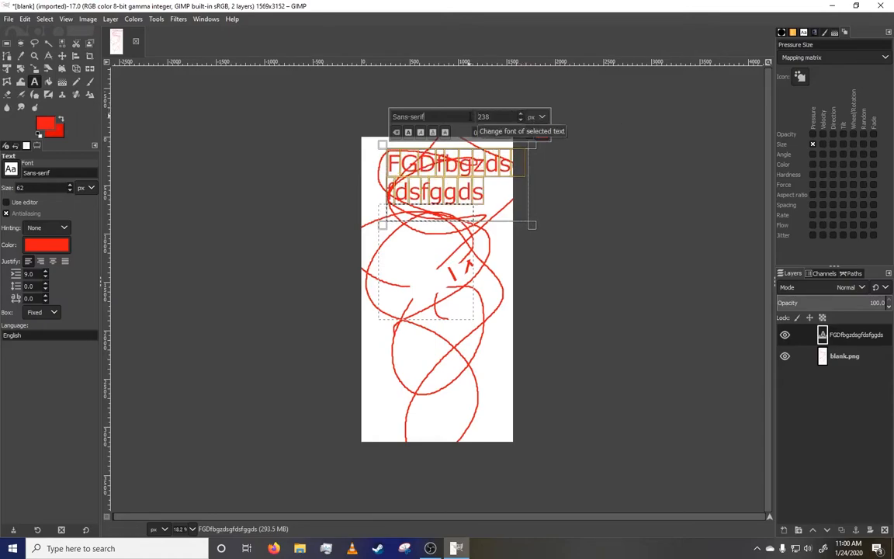
- Change the font of the selected text to Forte
key(BackSpace)
key(BackSpace)
key(BackSpace)
key(BackSpace)
key(BackSpace)
key(BackSpace)
key(BackSpace)
key(BackSpace)
key(BackSpace)
key(BackSpace)
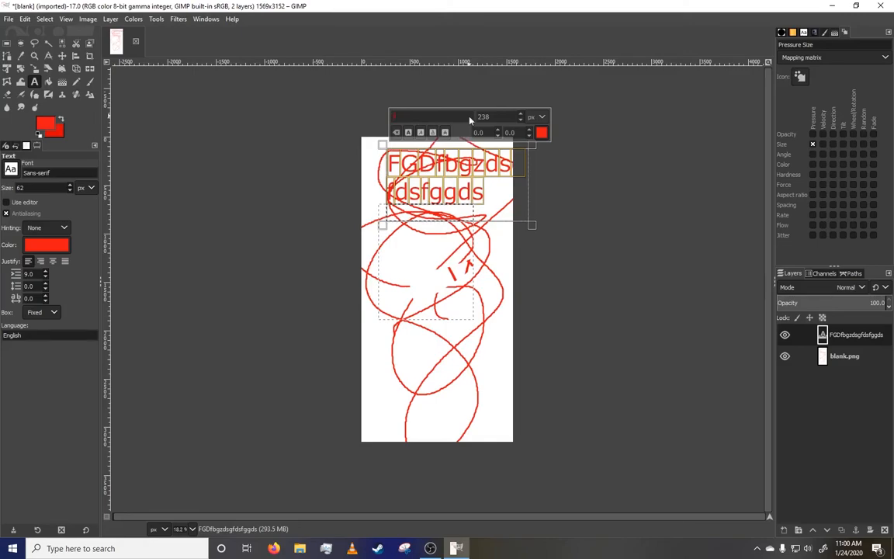
text(f)
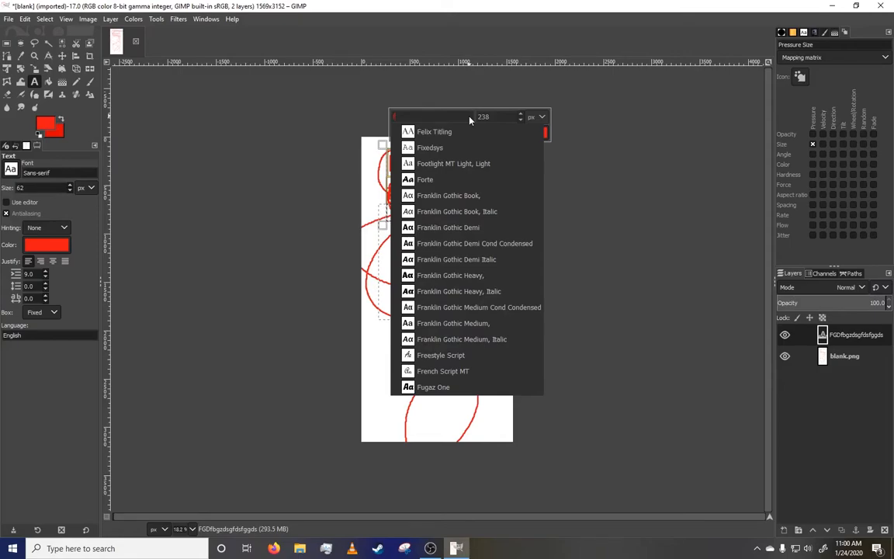
click(424, 180)
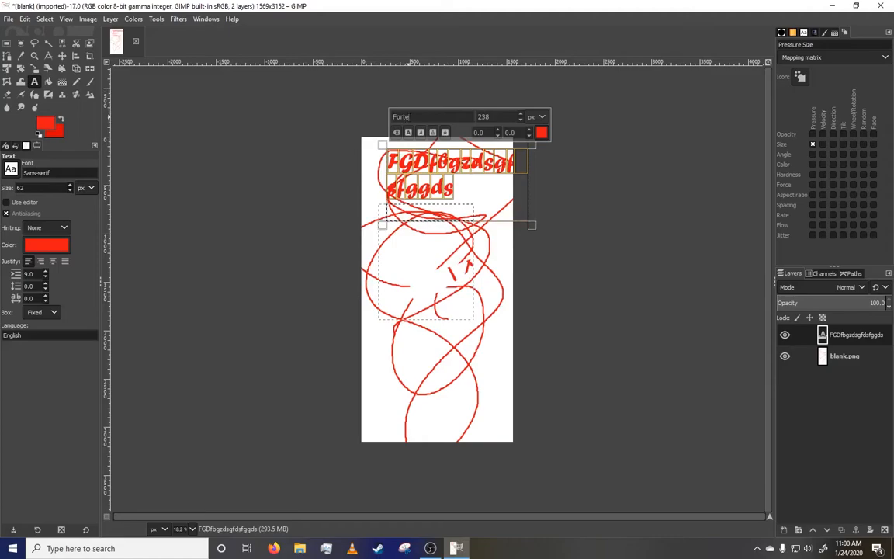
- Browse the fonts beginning with B for the selected text
key(BackSpace)
key(BackSpace)
key(BackSpace)
key(BackSpace)
key(BackSpace)
text(b)
scroll(458, 291, down, 5)
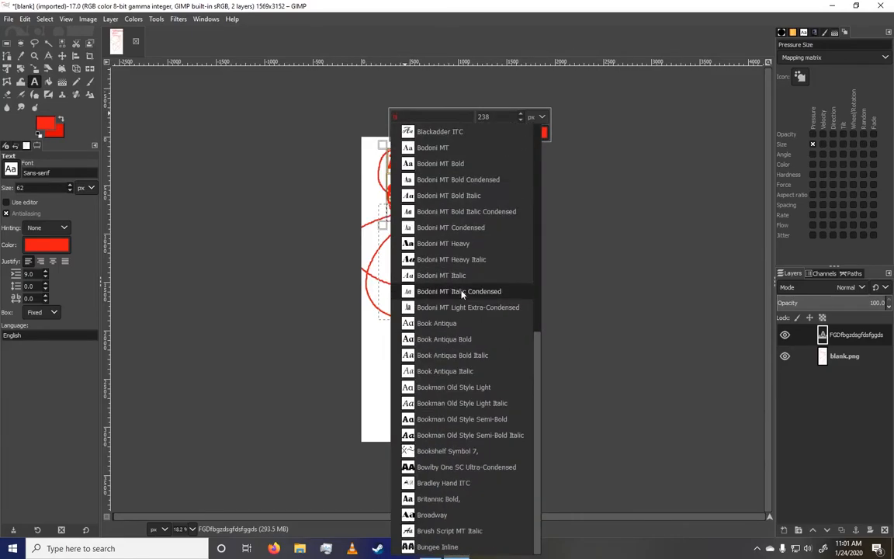
scroll(437, 313, up, 6)
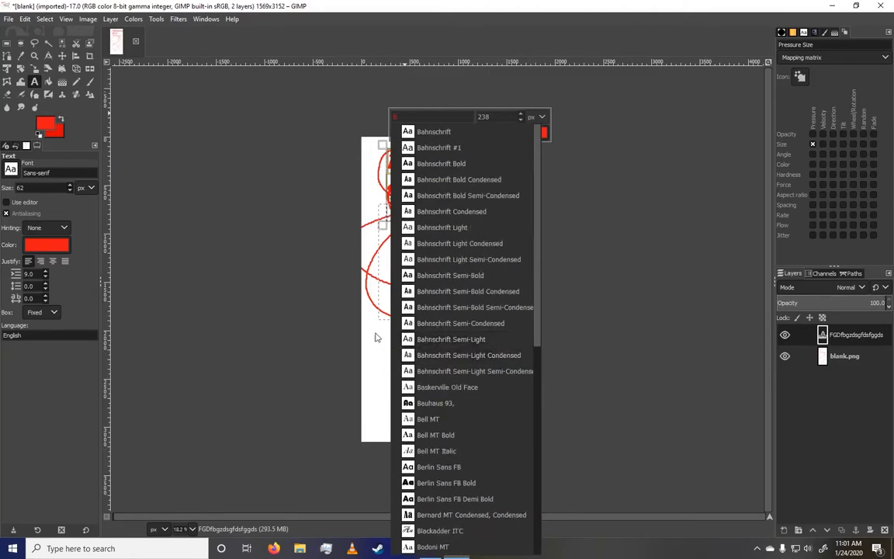
click(517, 260)
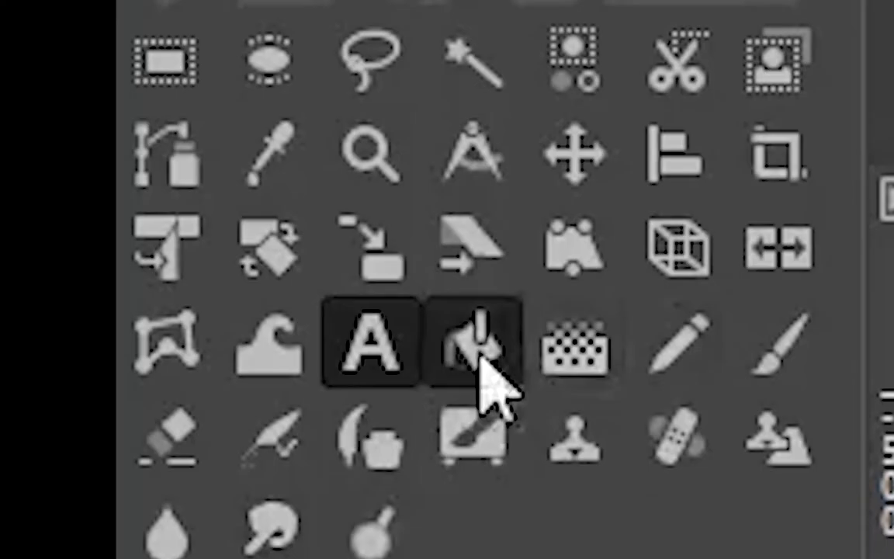
- Activate the Gradient tool, then select the whole canvas and clear the text and scribbles to leave it transparent
click(479, 357)
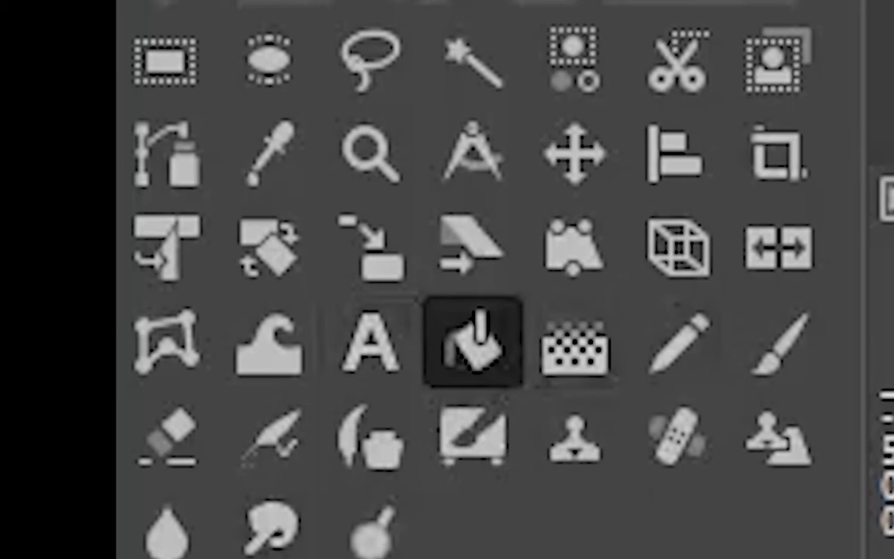
click(569, 341)
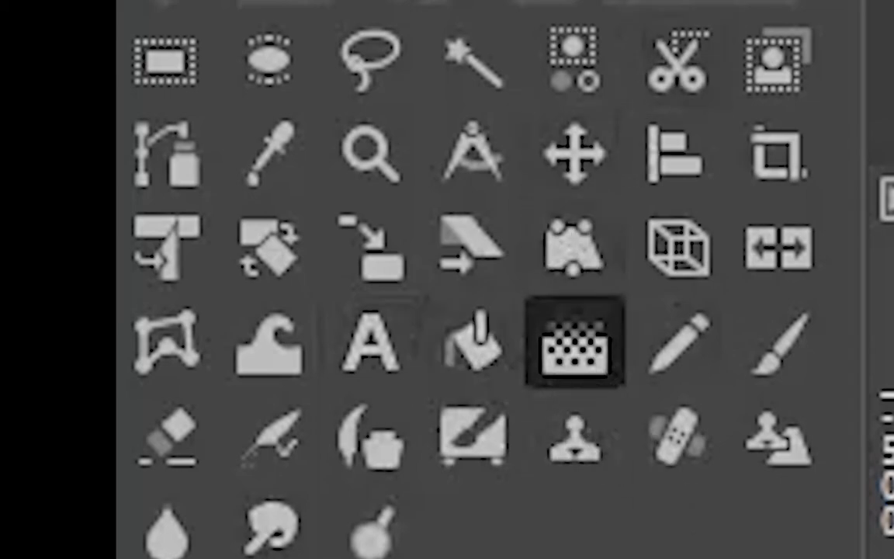
click(25, 18)
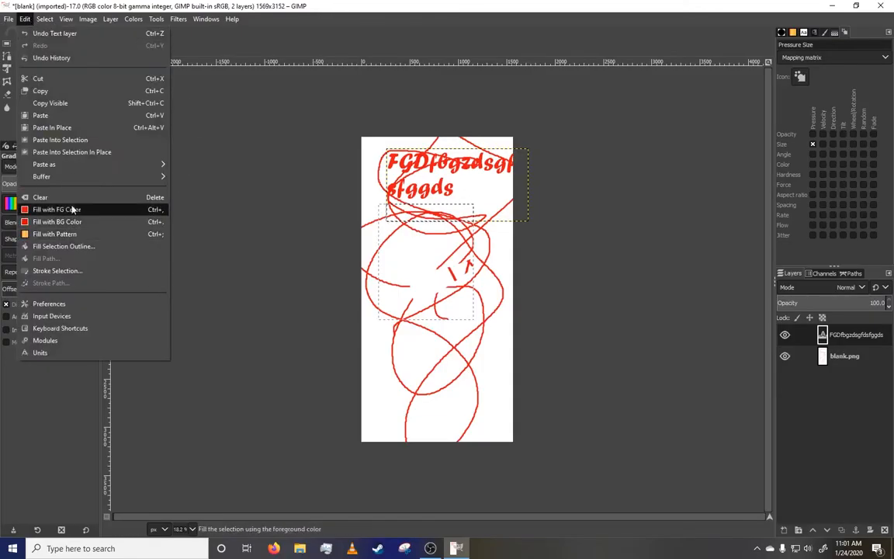
click(46, 197)
click(44, 19)
click(52, 33)
click(23, 18)
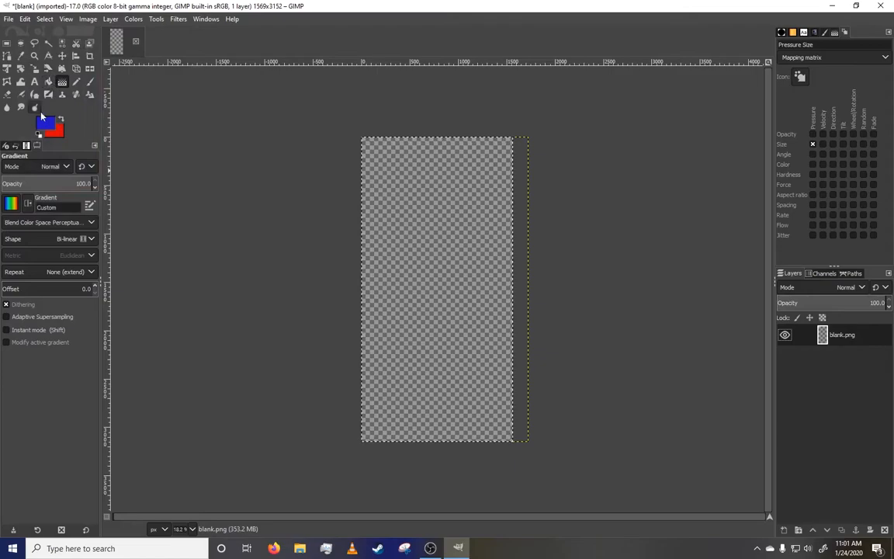
- Set the background color to a bright cyan, about 1edede
click(55, 132)
click(83, 124)
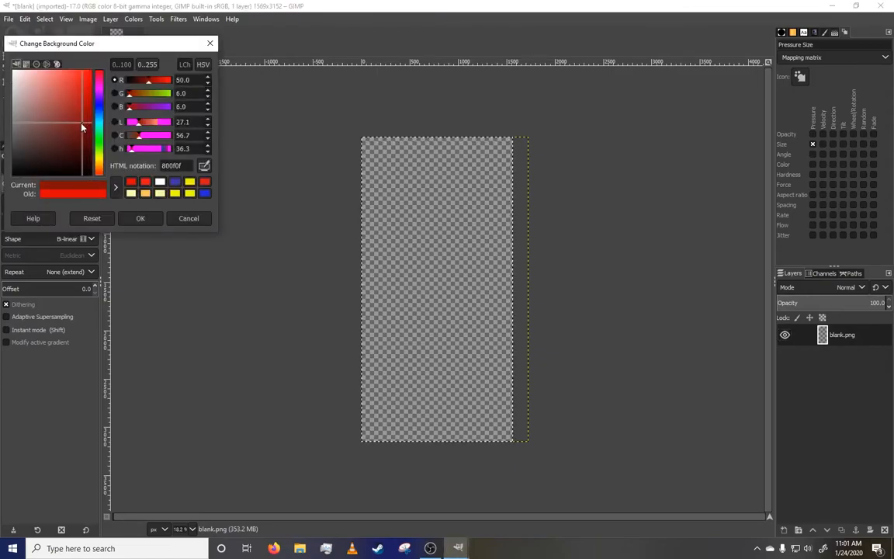
click(169, 181)
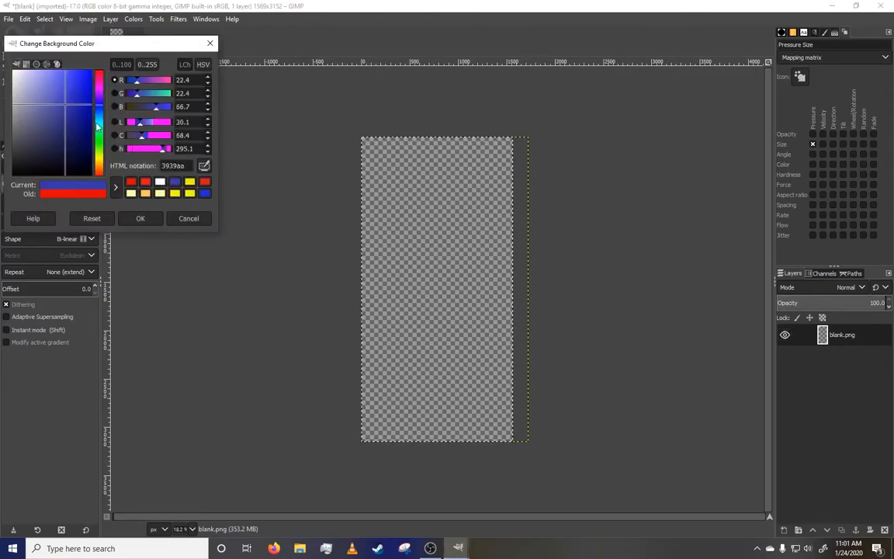
click(98, 126)
click(81, 72)
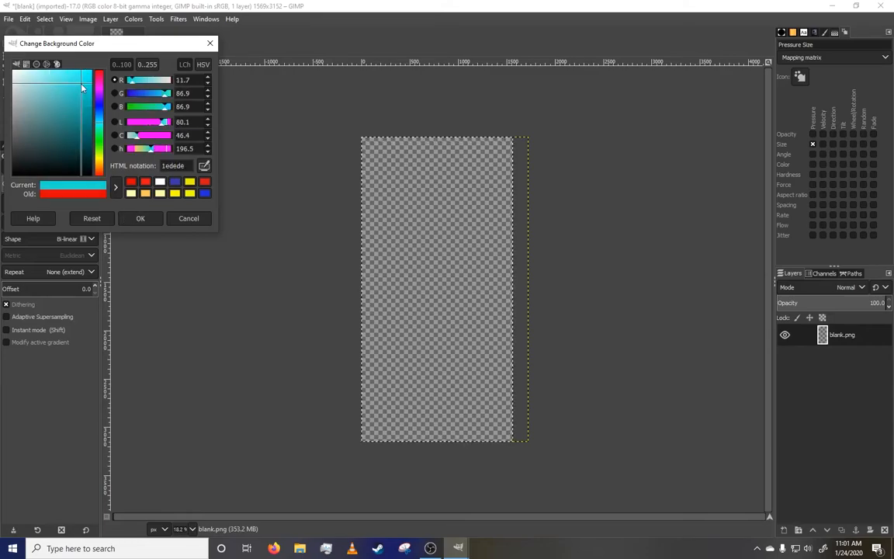
click(138, 217)
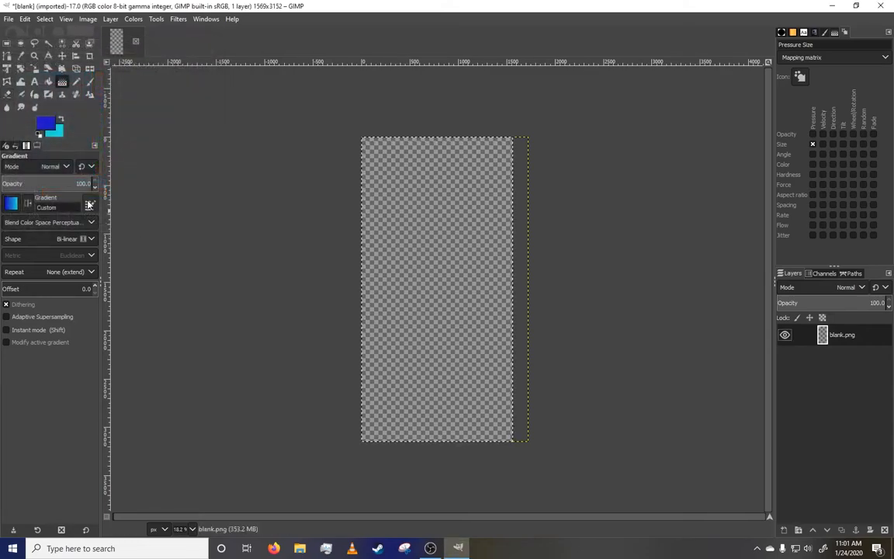
- Fill the canvas with the Custom gradient, drawn diagonally from near the upper-left corner to about X 1254, Y 2788 px
click(11, 204)
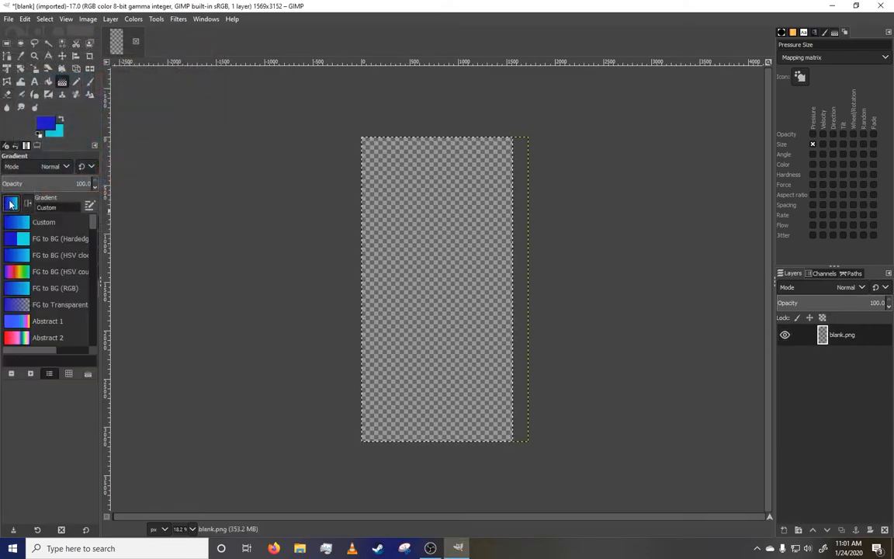
click(43, 225)
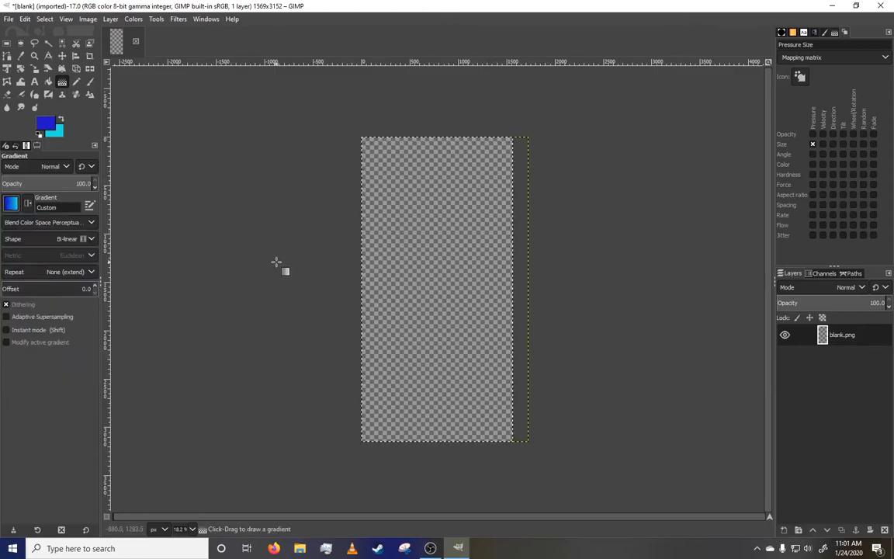
mouse_move(371, 153)
mouse_down()
mouse_move(451, 276)
mouse_move(483, 404)
mouse_up()
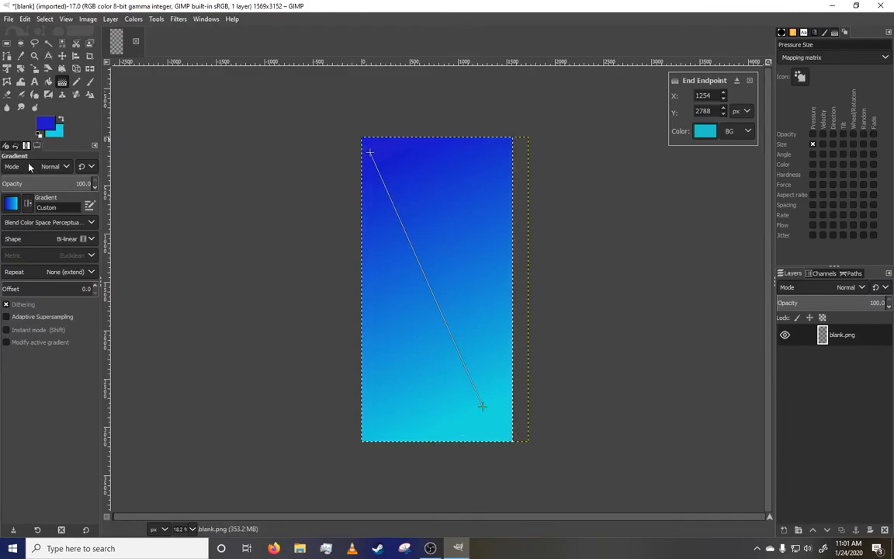
- Change the diagonal canvas fill to the Browns gradient
click(18, 208)
scroll(46, 264, down, 5)
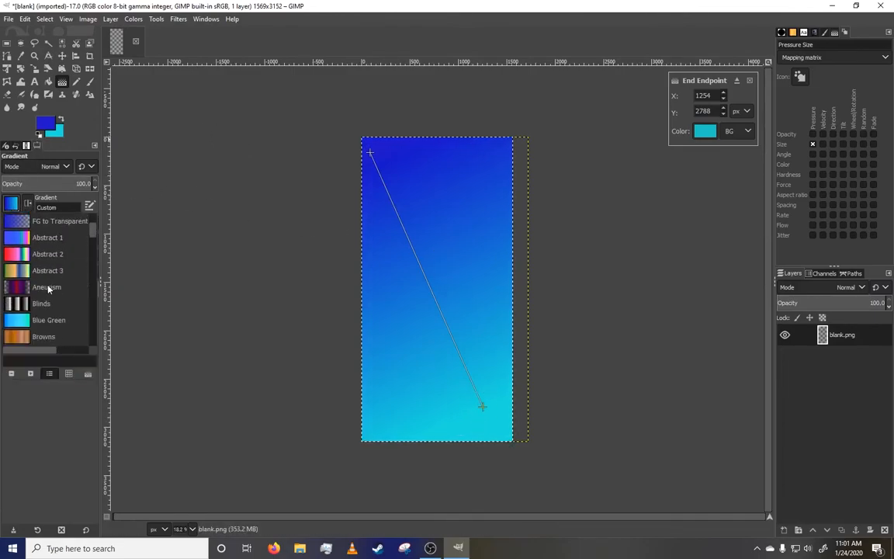
scroll(48, 289, down, 5)
scroll(55, 290, up, 5)
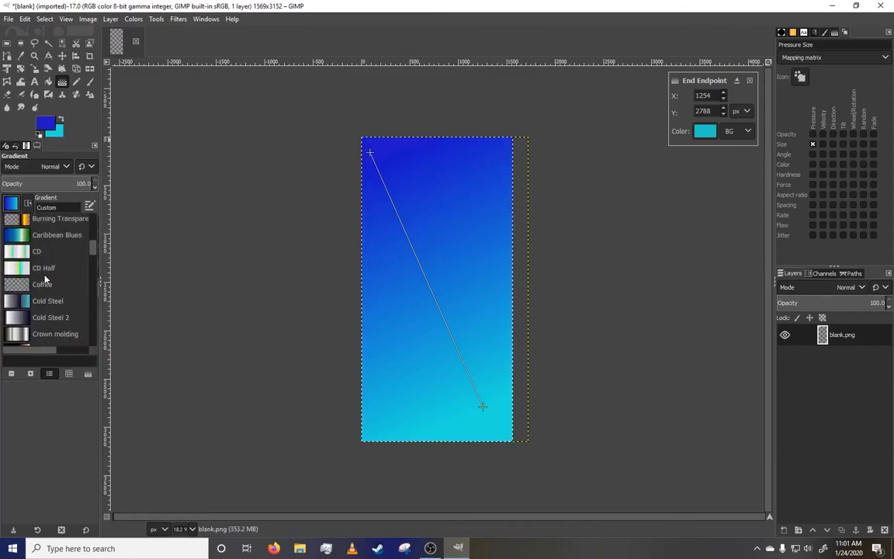
scroll(56, 292, up, 3)
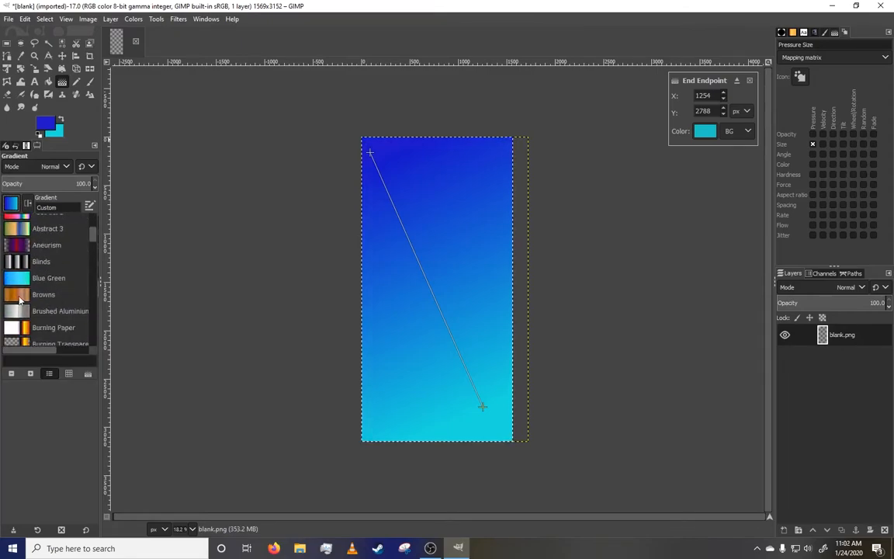
click(20, 299)
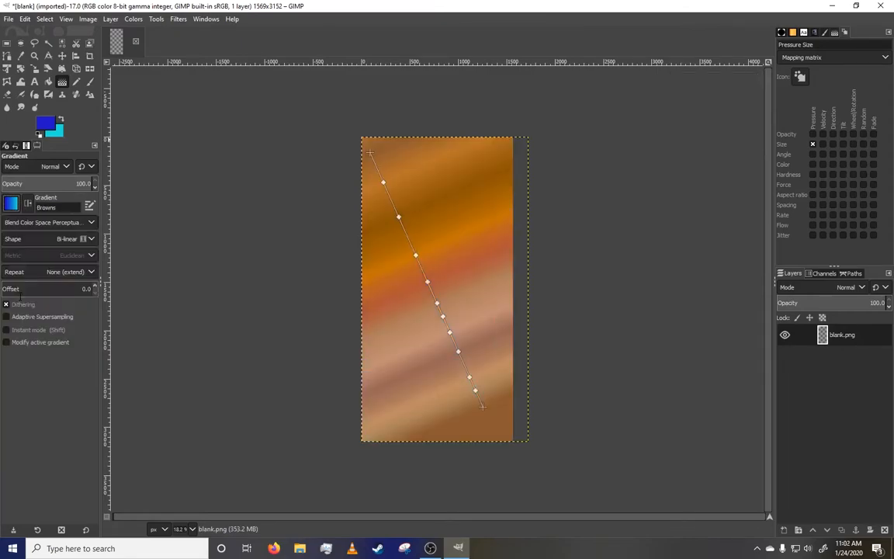
- Change the diagonal canvas fill to the Four bars gradient
click(4, 205)
scroll(61, 246, up, 5)
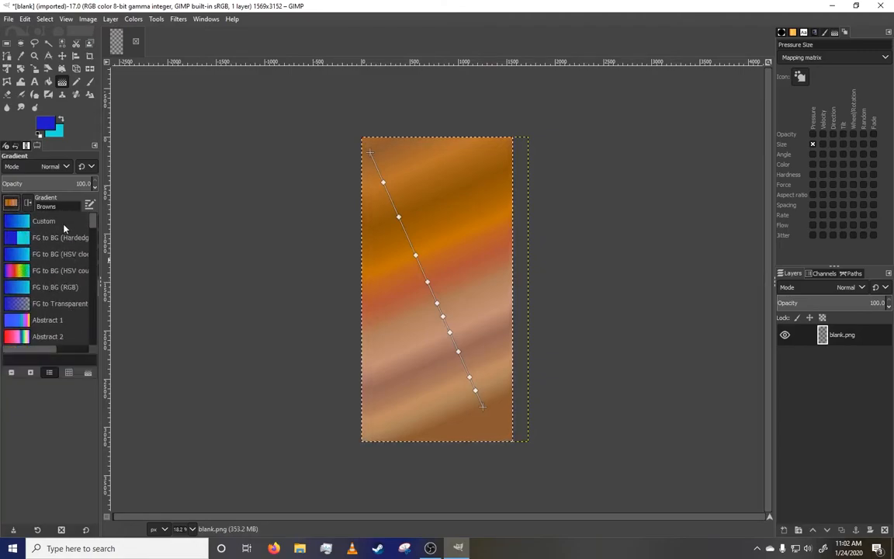
scroll(46, 259, down, 4)
scroll(53, 292, down, 8)
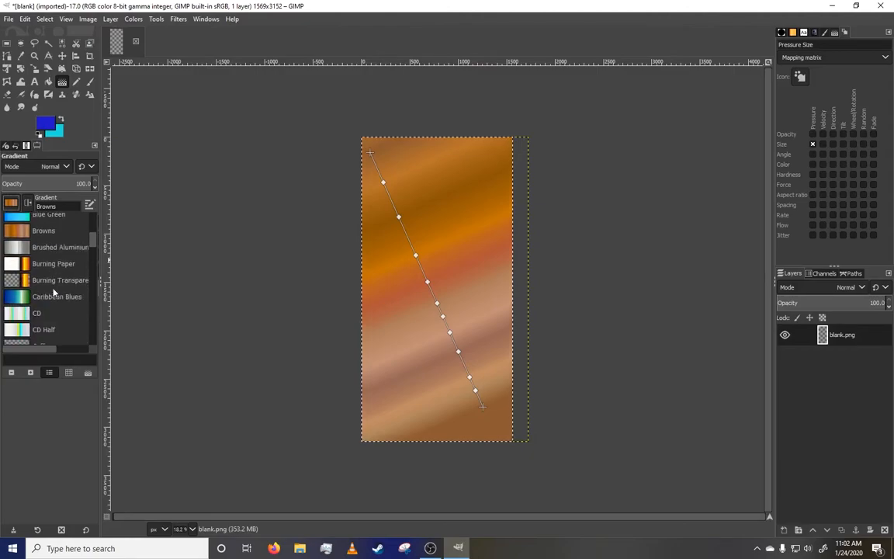
scroll(57, 301, down, 5)
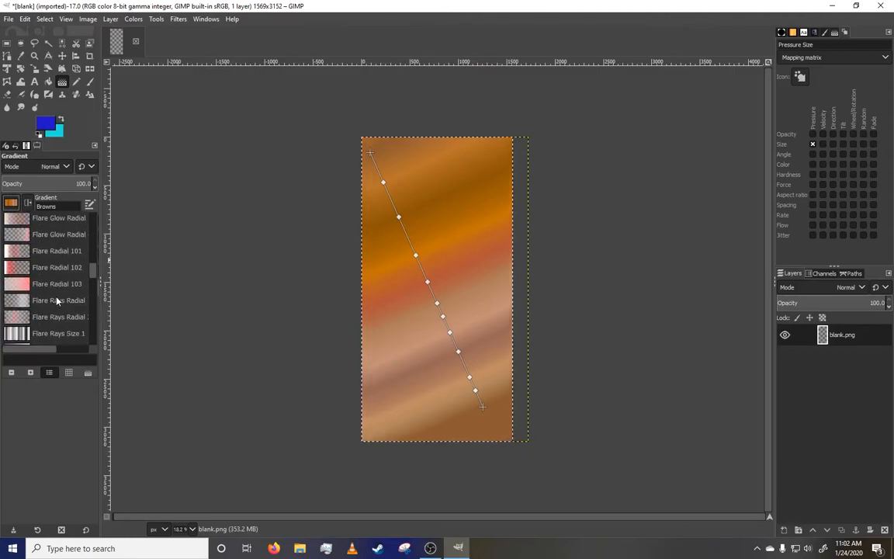
click(55, 284)
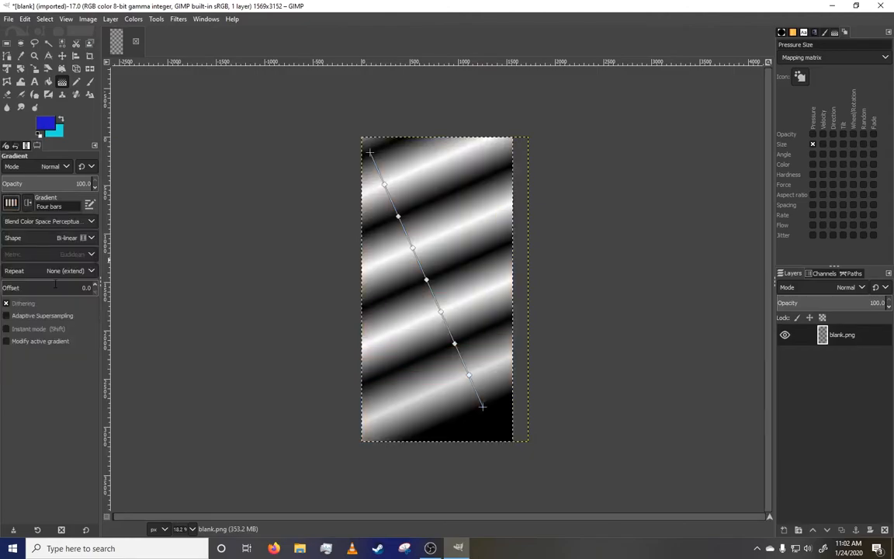
- Change the diagonal canvas fill to the Incandescent gradient
click(12, 202)
scroll(34, 275, down, 2)
click(45, 291)
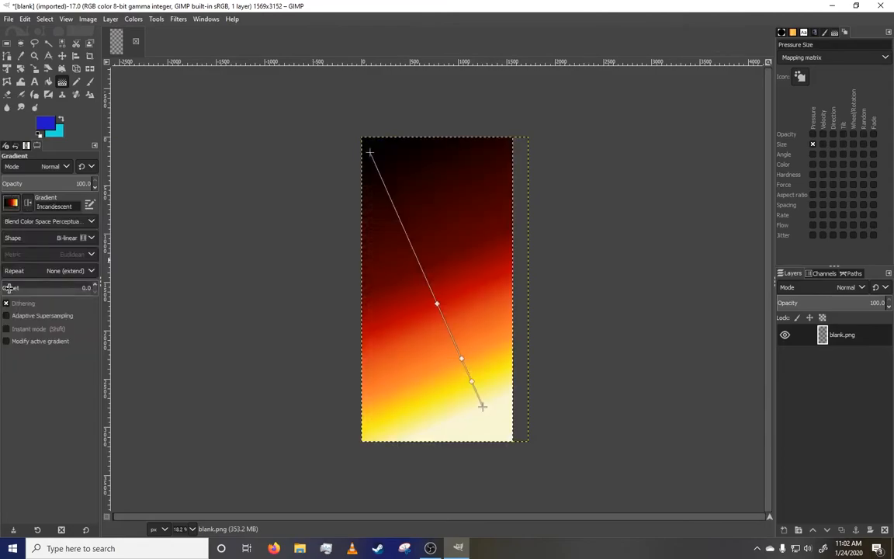
- Change the canvas fill to an orange wood gradient and commit it by activating the Pencil tool
click(11, 202)
scroll(62, 293, down, 2)
scroll(61, 292, down, 5)
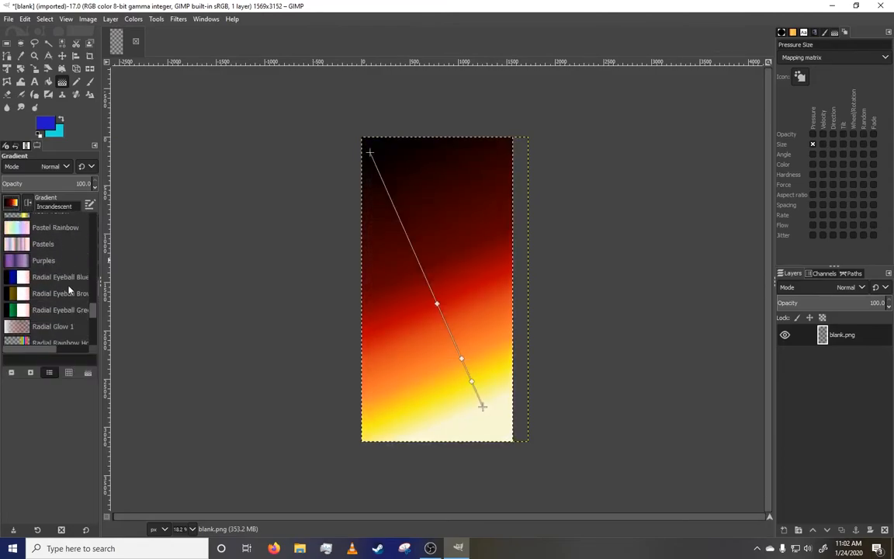
scroll(62, 295, down, 4)
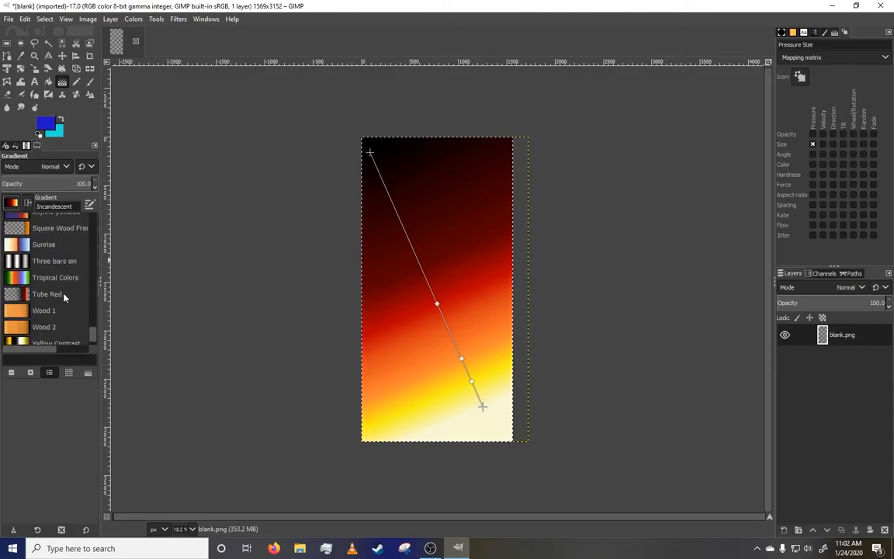
click(54, 303)
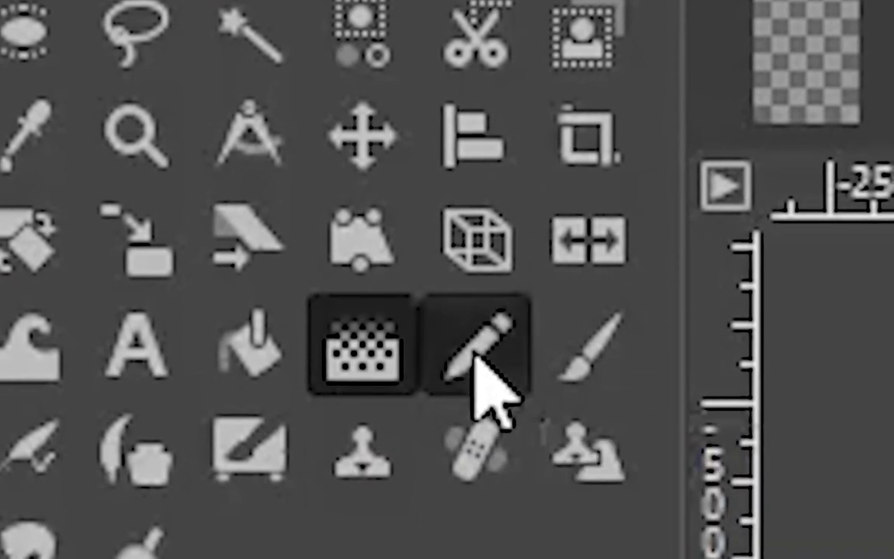
click(478, 361)
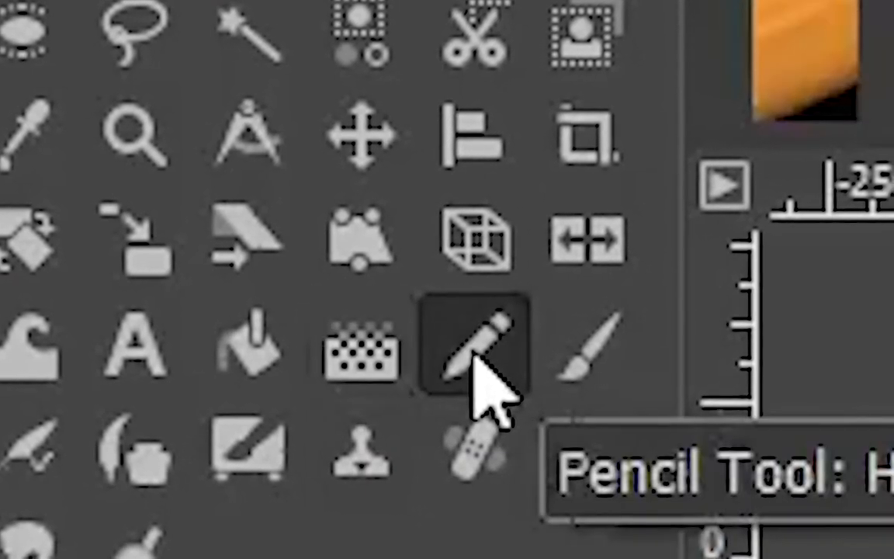
- Compare the tool options of the Paintbrush and Pencil tools, ending on the Pencil
click(569, 365)
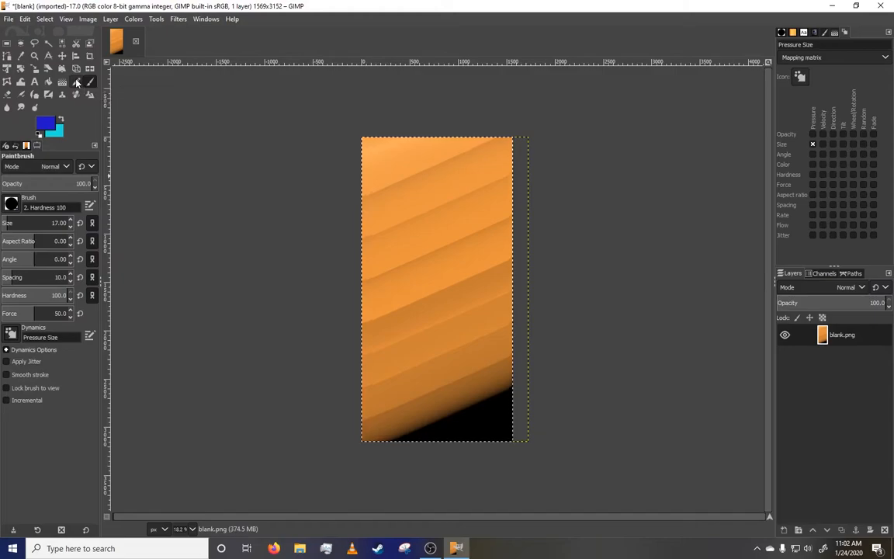
click(76, 83)
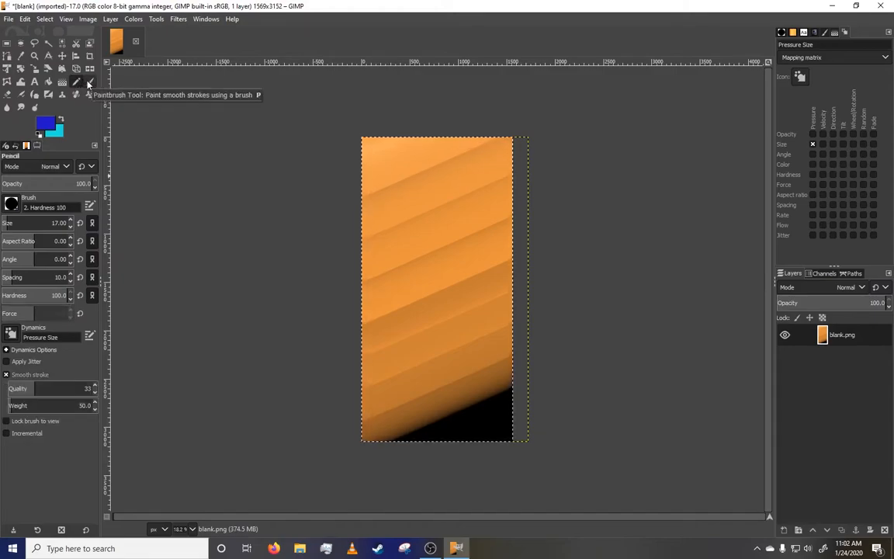
click(88, 84)
click(65, 83)
click(77, 83)
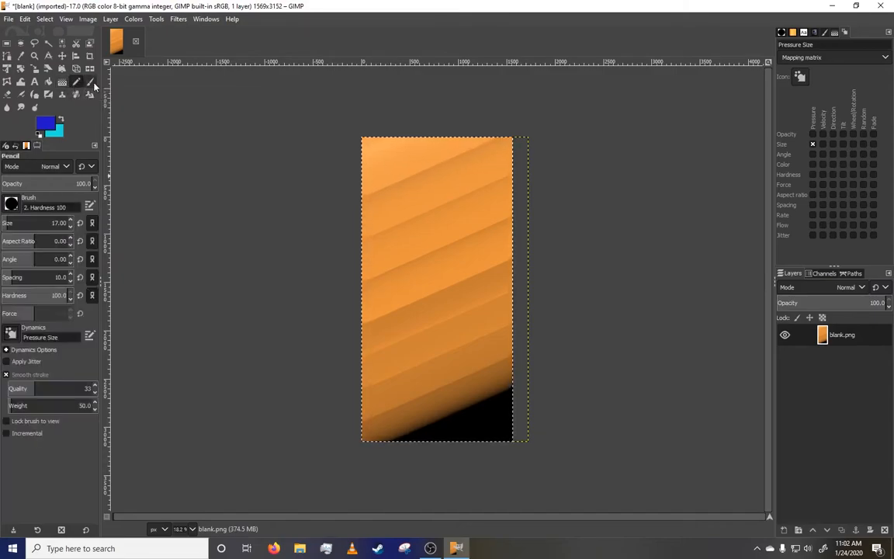
click(91, 84)
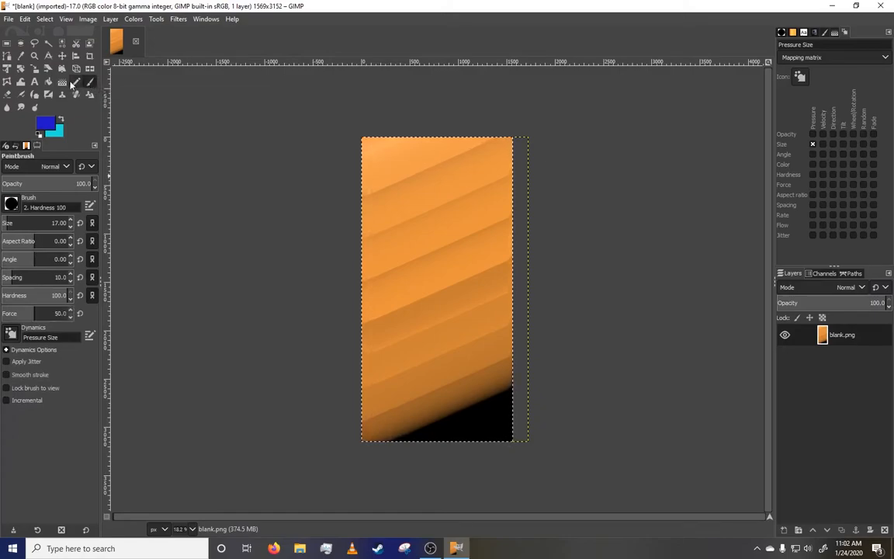
click(75, 82)
click(88, 87)
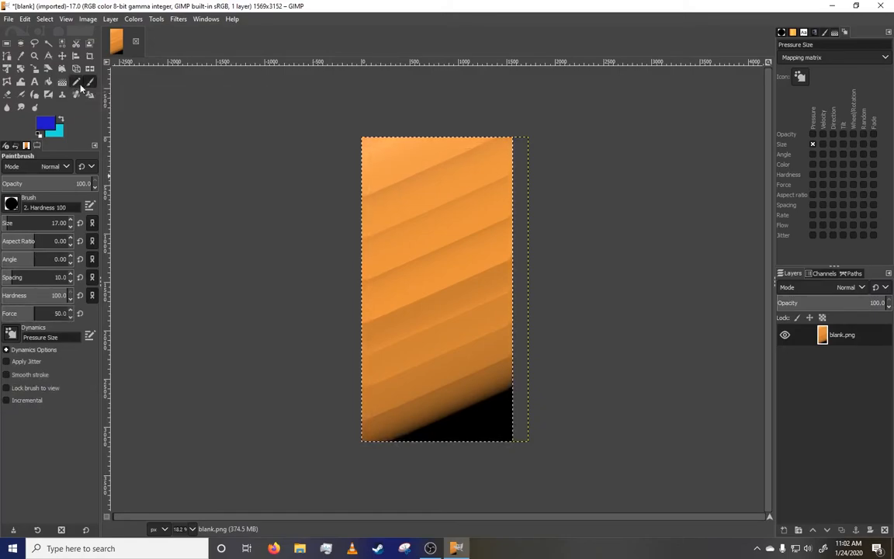
click(76, 82)
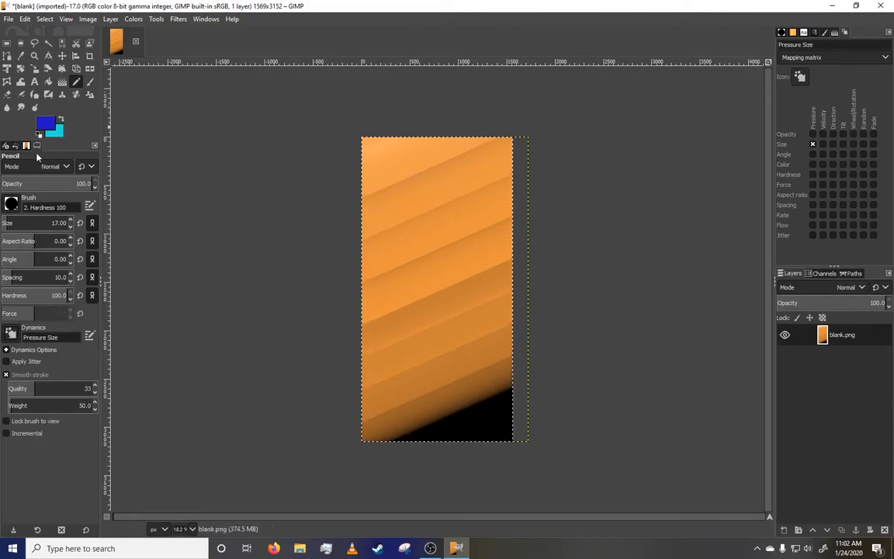
- Look through the pencil's available brushes and show the 2. Hardness 100 brush in the brush editor
click(11, 204)
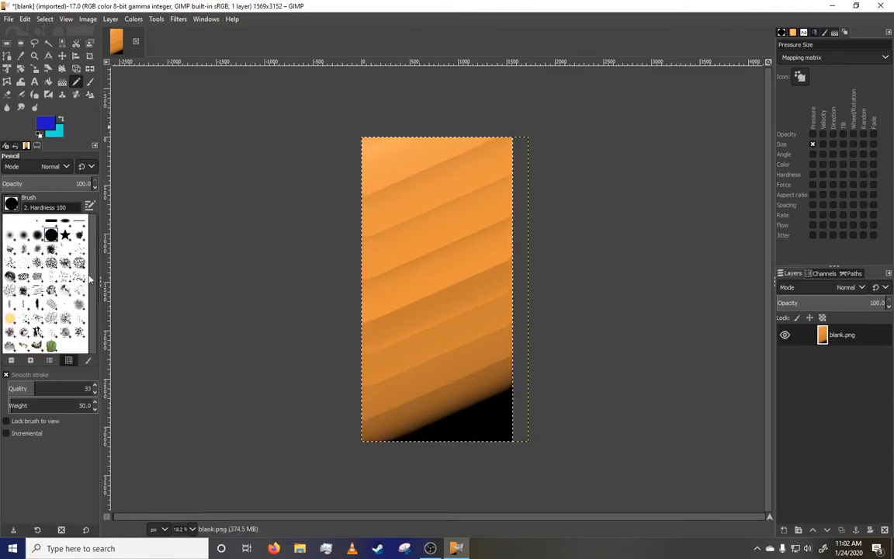
click(11, 216)
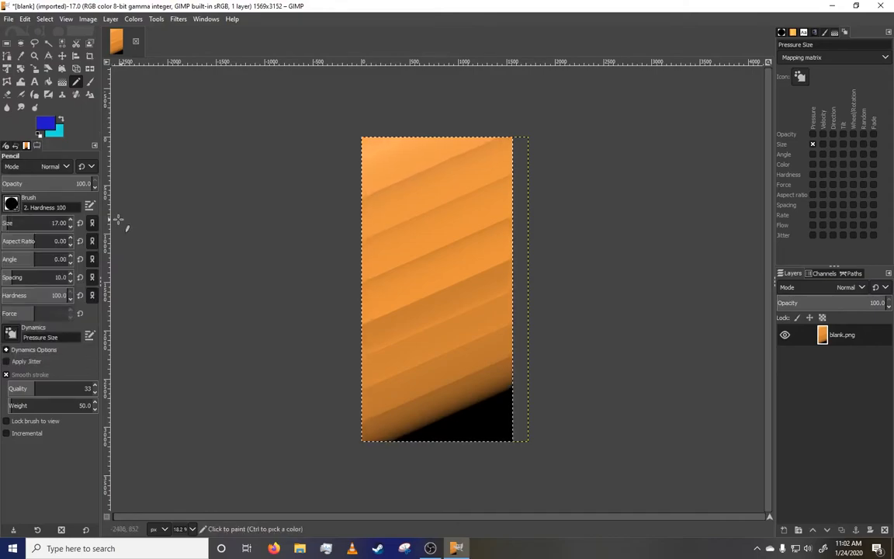
click(90, 206)
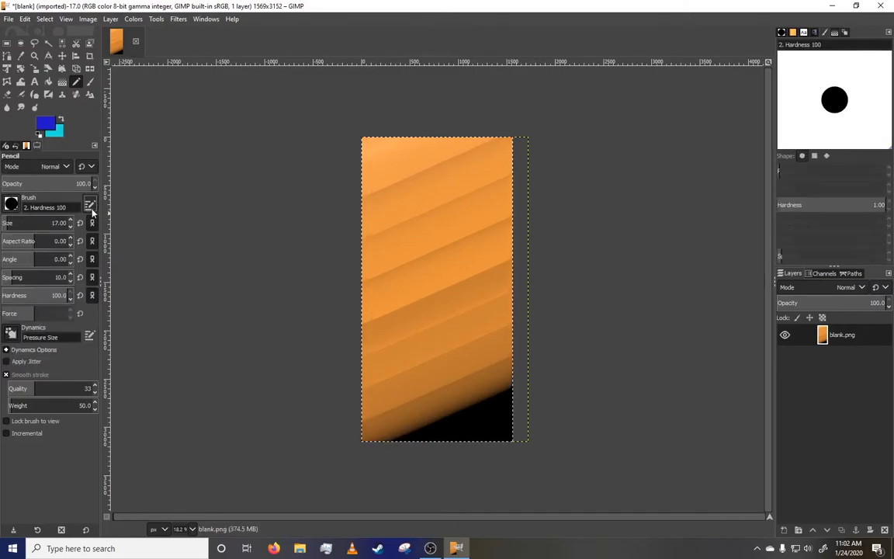
click(8, 205)
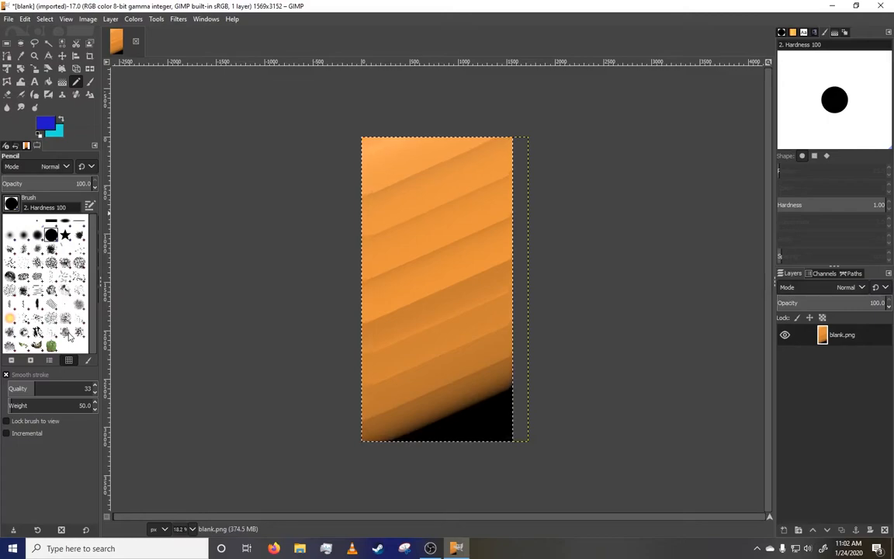
click(7, 216)
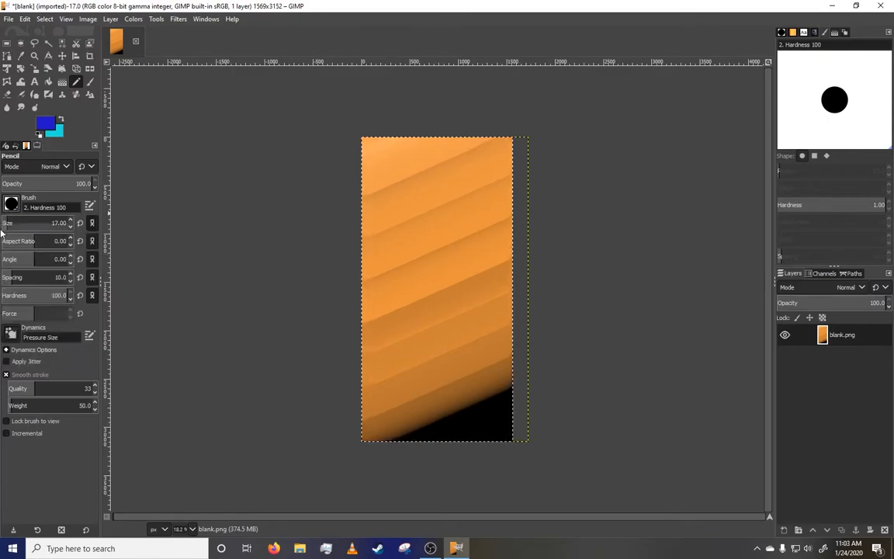
- Draw two short blue pencil strokes mid-canvas using size 106 and aspect ratio 6, and reset the aspect ratio to 0
drag(7, 223, 44, 242)
drag(448, 282, 411, 300)
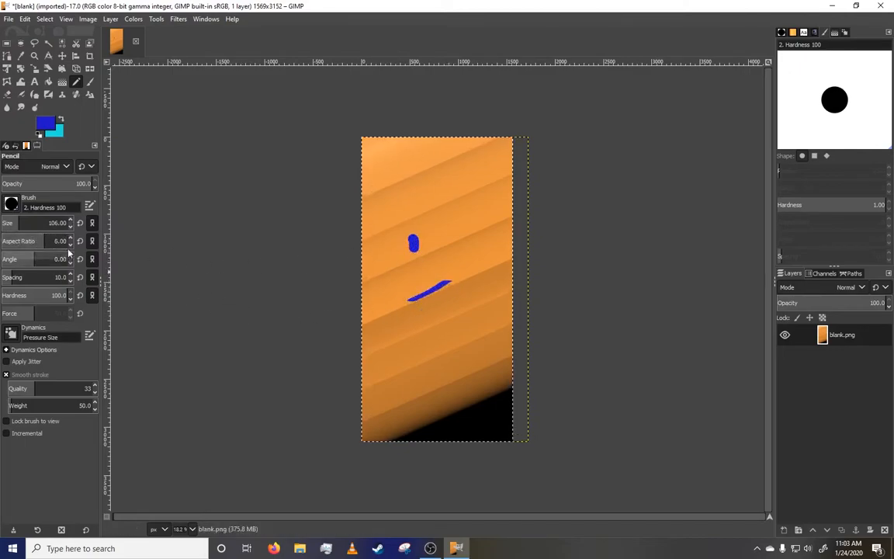
mouse_move(38, 242)
mouse_down()
mouse_move(45, 259)
mouse_move(35, 260)
mouse_up()
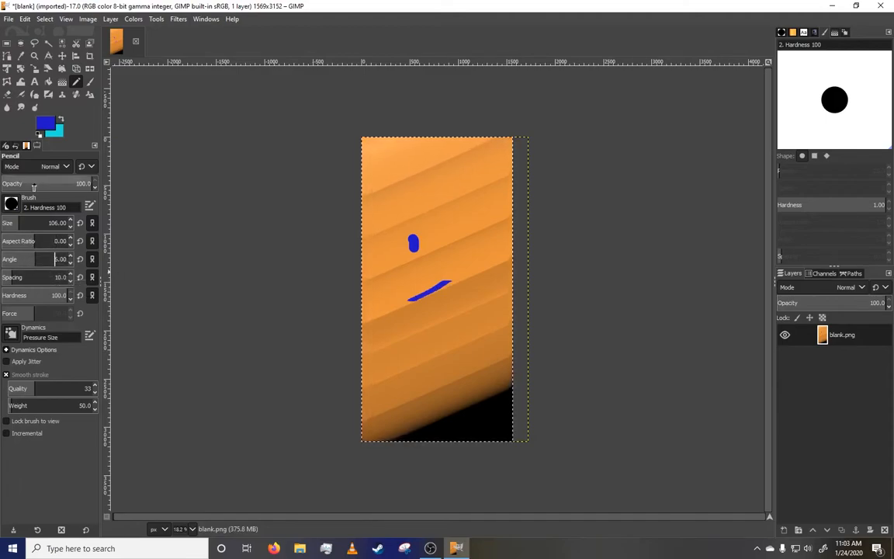
- Choose the Pencil 03 brush and set its size to 153 and its aspect ratio to 0
click(11, 204)
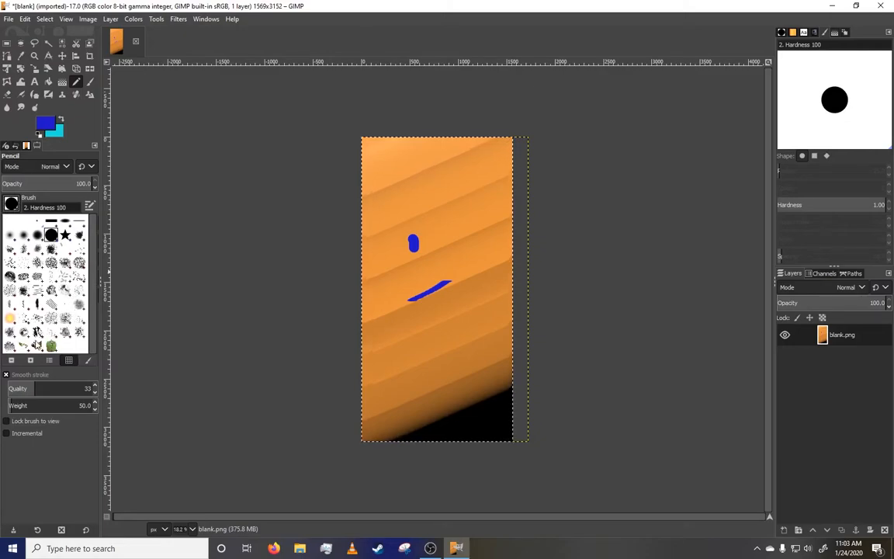
click(24, 305)
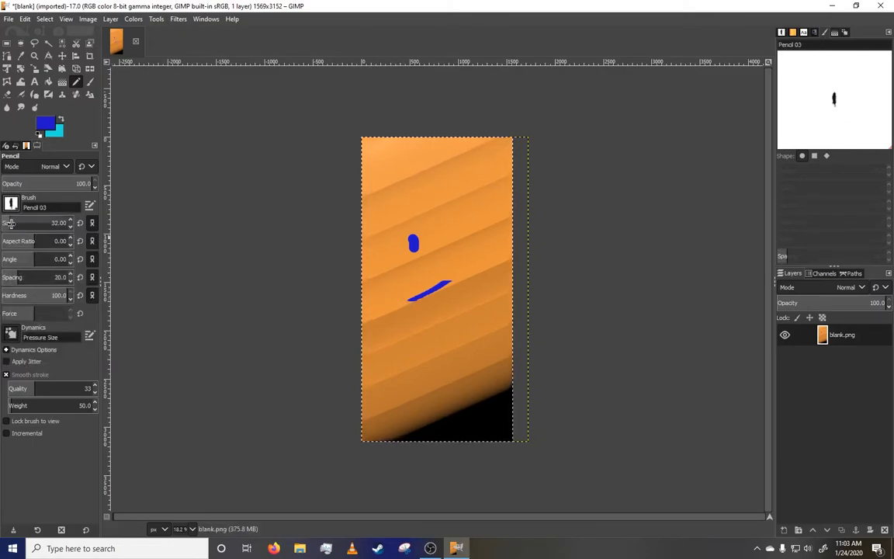
mouse_move(35, 243)
mouse_down()
mouse_move(48, 242)
mouse_move(22, 222)
mouse_move(62, 242)
mouse_up()
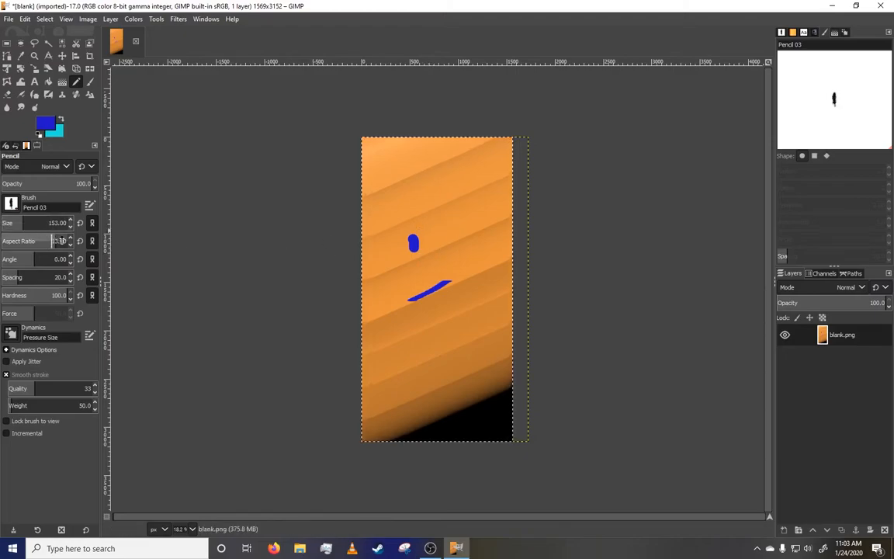
text(0)
key(Return)
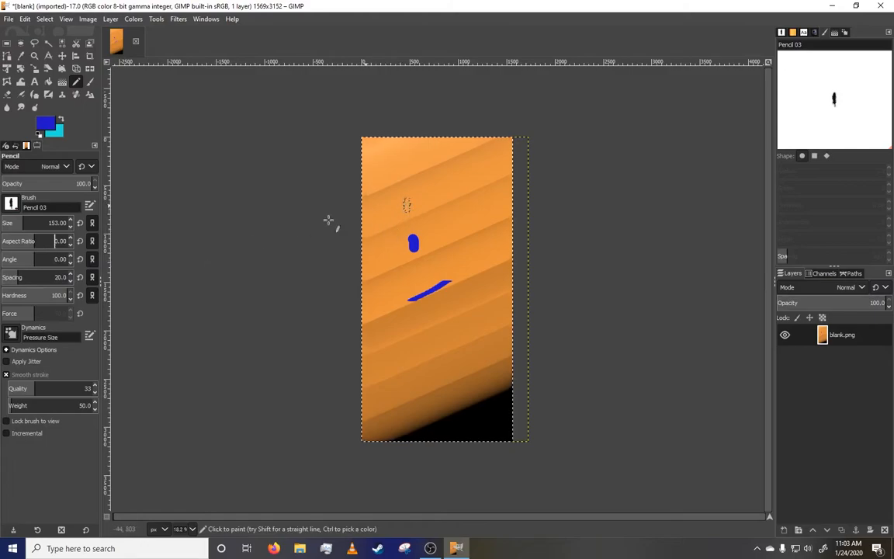
- Set the brush angle to 32 and spacing to 41, and scribble looping blue strokes over the upper and middle canvas
drag(18, 279, 41, 262)
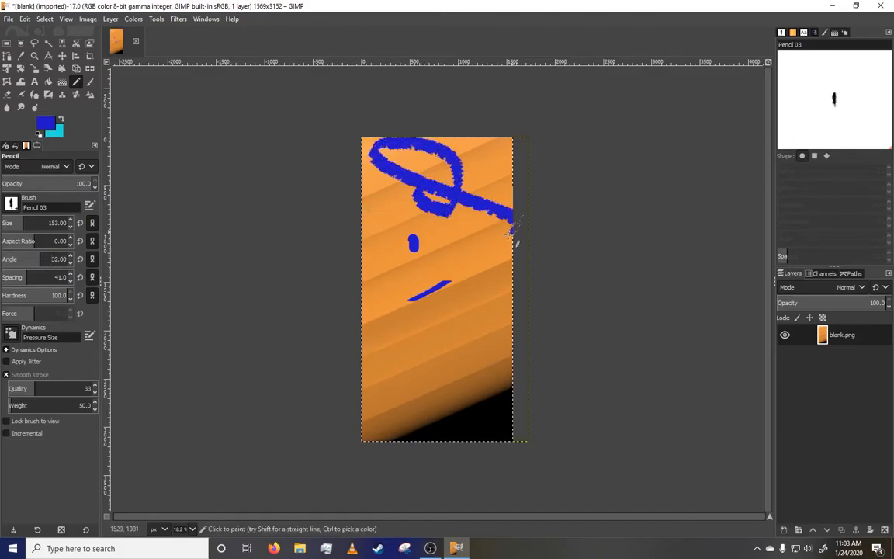
drag(382, 293, 392, 248)
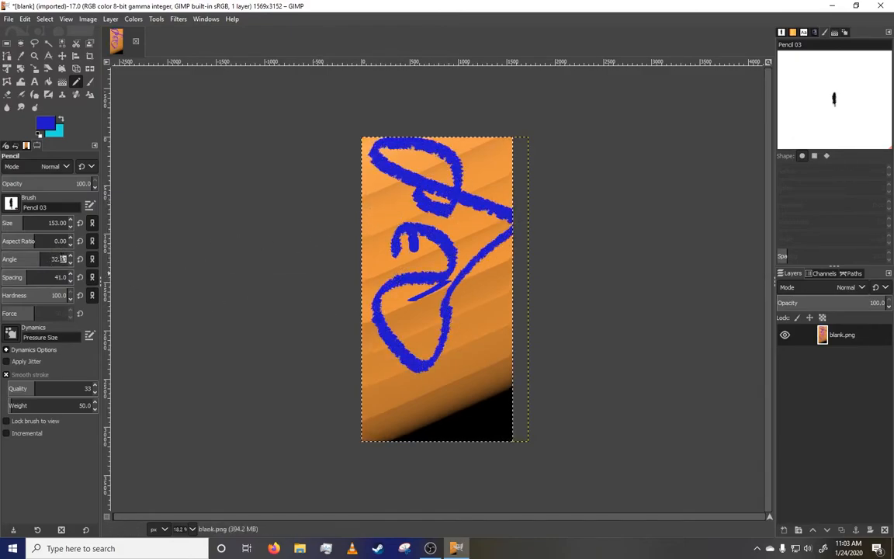
- Reset the brush angle to 0, scribble down to the lower canvas, and raise the spacing to paint separated blue marks across the middle
text(0)
key(Return)
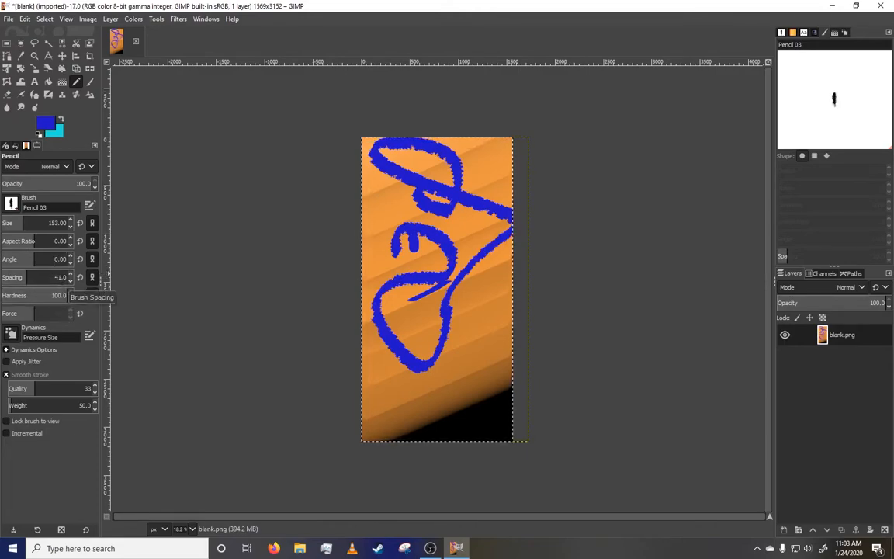
drag(414, 380, 479, 380)
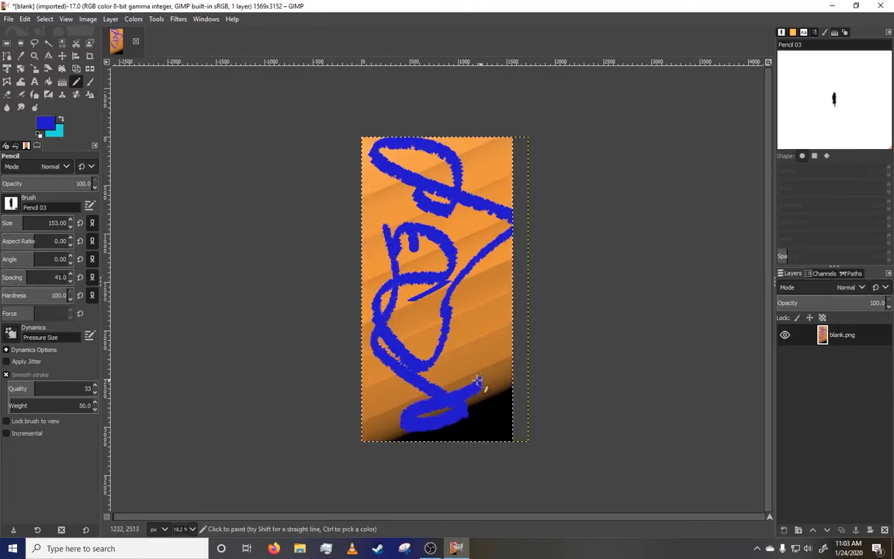
drag(35, 277, 52, 279)
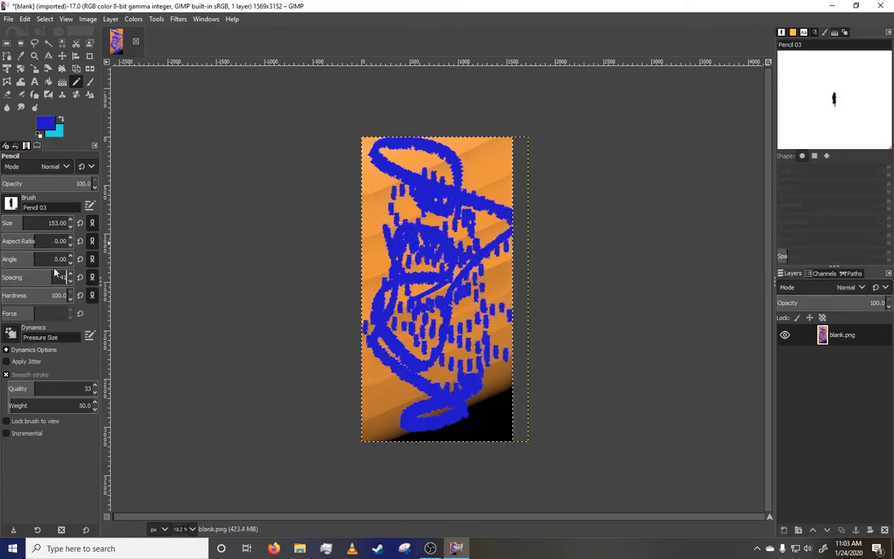
- Scribble more looping blue pencil strokes over the whole canvas, trying brush spacing values between 1 and 41
drag(54, 277, 35, 277)
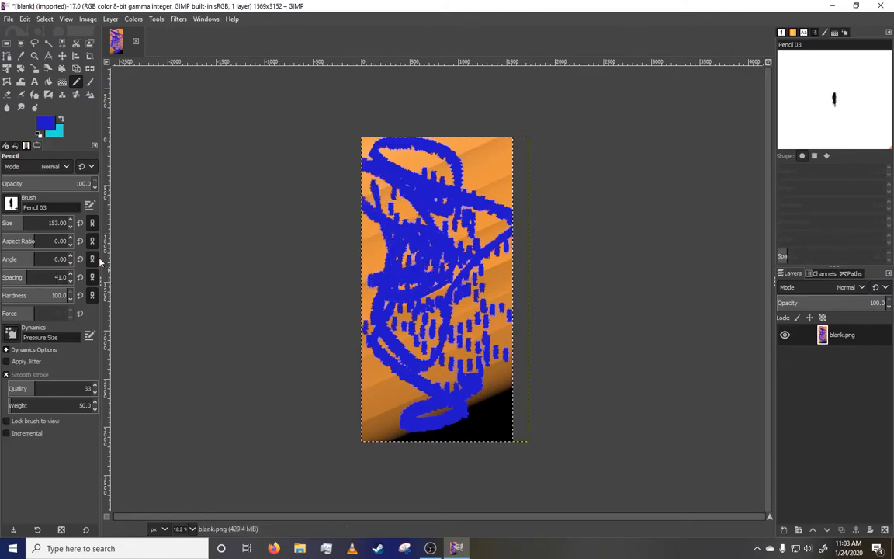
drag(28, 277, 4, 277)
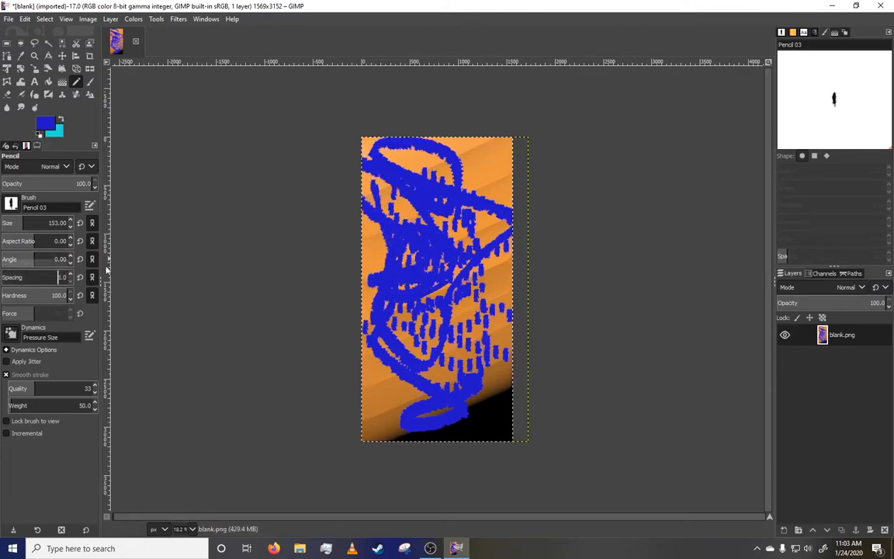
mouse_move(417, 429)
mouse_down()
mouse_move(470, 341)
mouse_move(489, 159)
mouse_up()
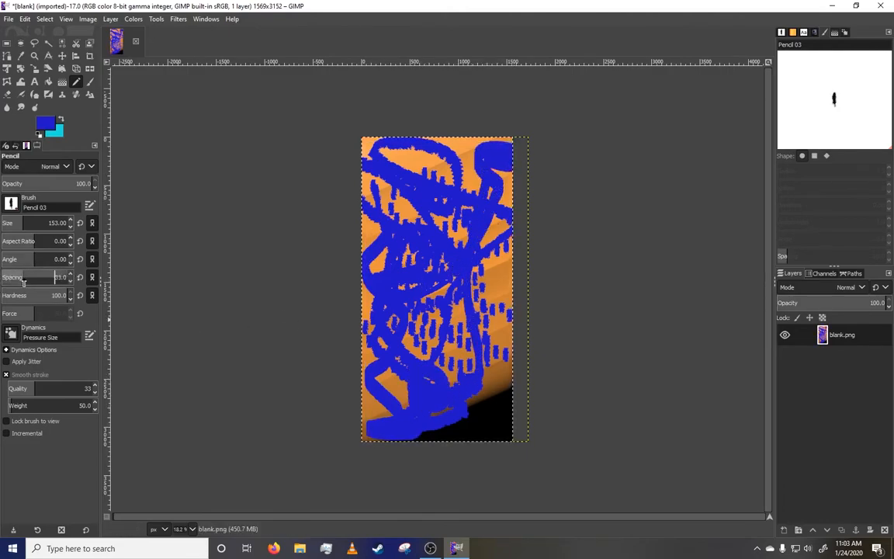
click(26, 284)
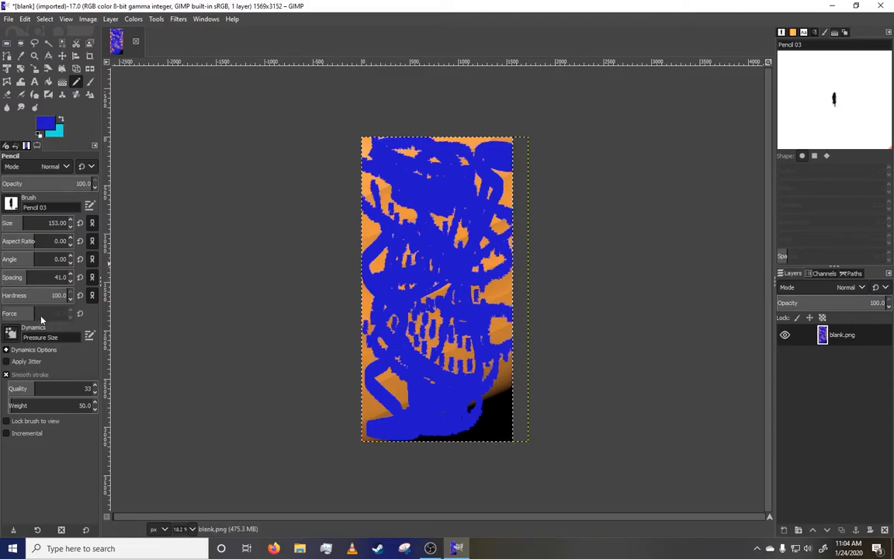
- Choose the 2. Hardness 100 brush and clear all the blue scribbles from the canvas
click(11, 203)
click(50, 235)
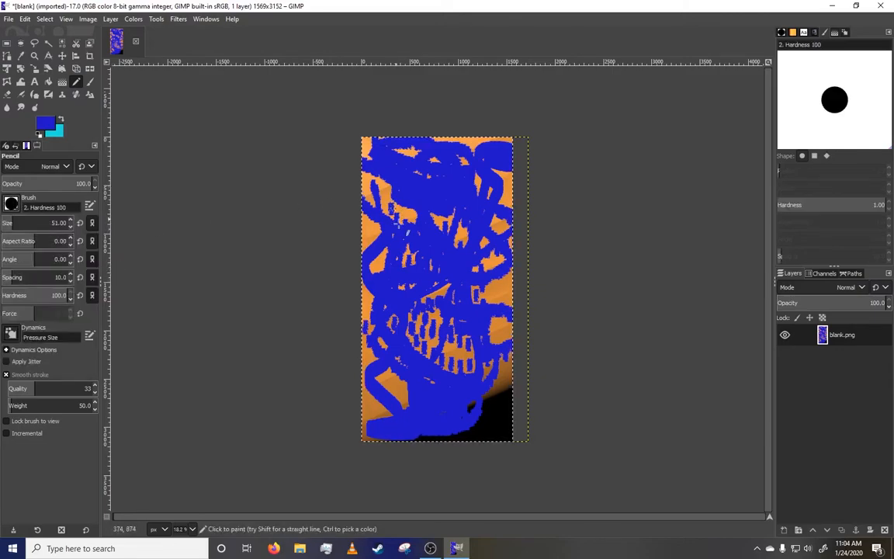
click(26, 19)
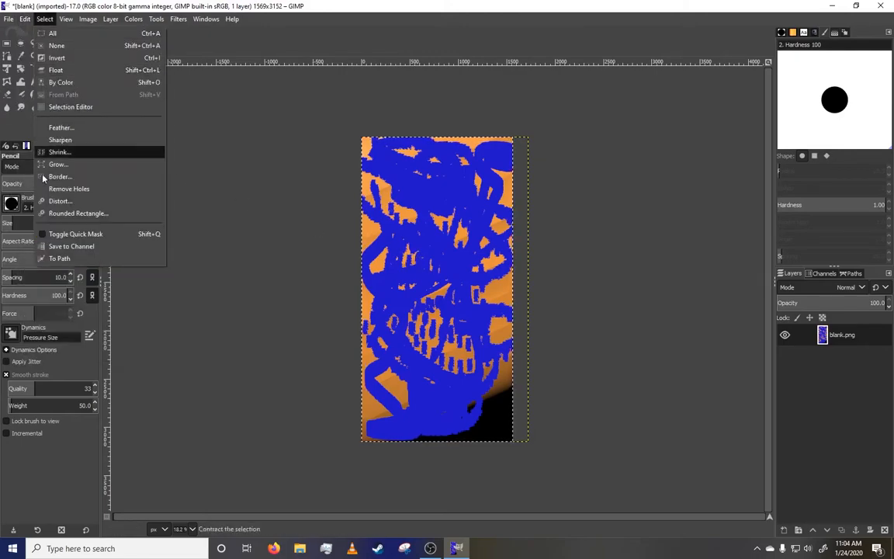
click(78, 197)
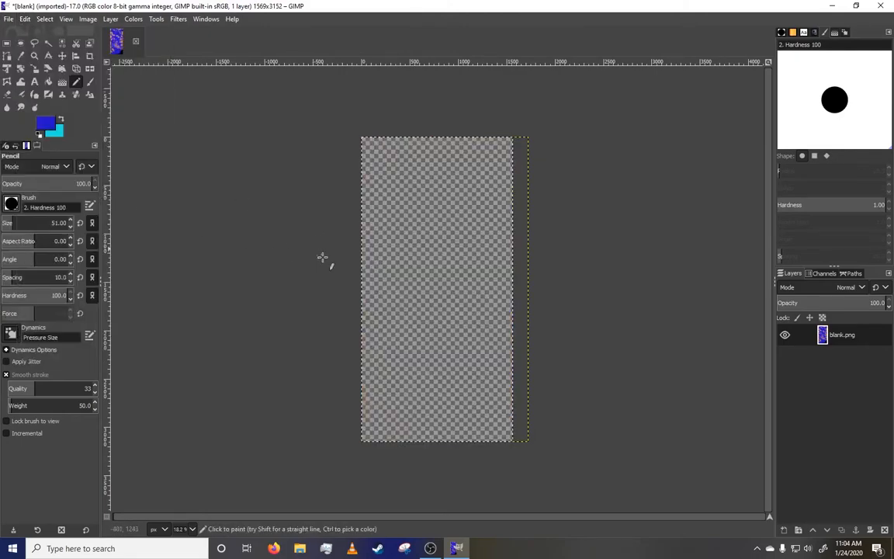
- Set the background color to white (ffffff) and fill the canvas with the blue foreground color using Bucket Fill
click(35, 94)
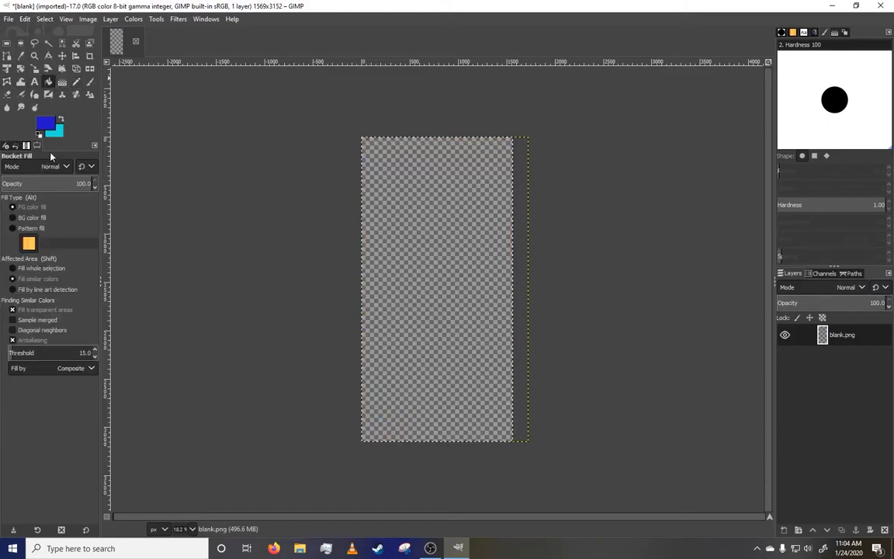
click(50, 134)
click(21, 98)
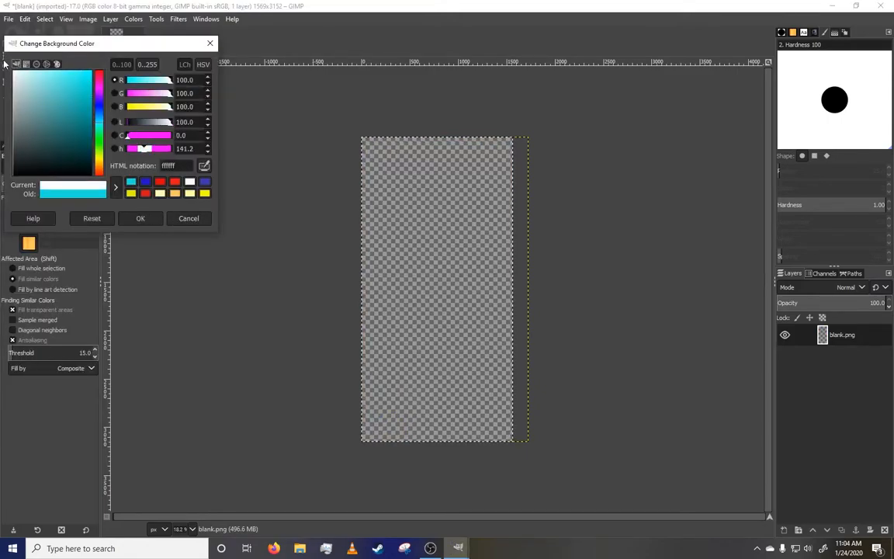
click(144, 219)
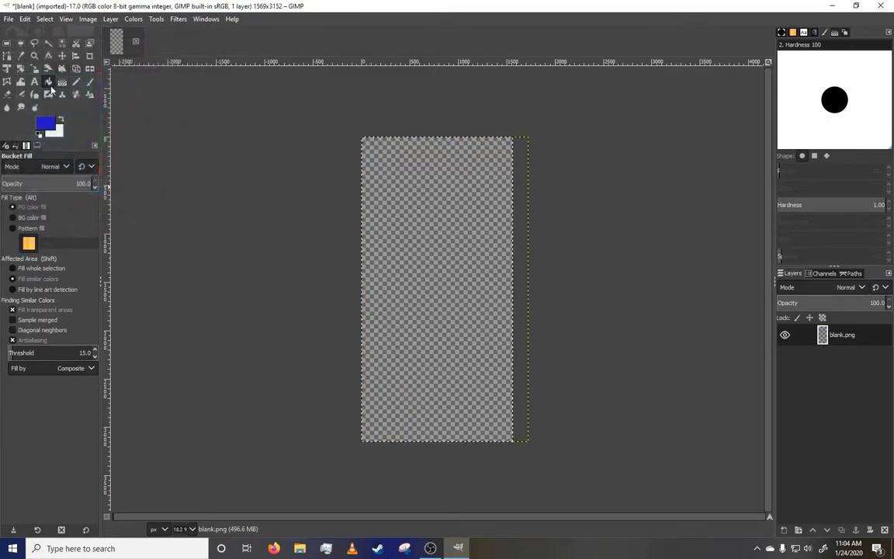
click(467, 257)
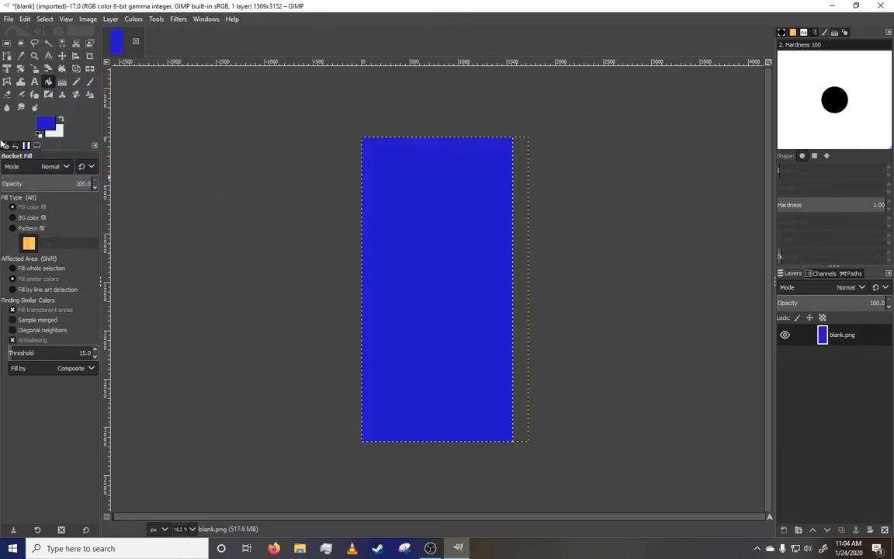
- Set the foreground color to pale lavender (eae9f6) and fill the canvas with it
click(46, 123)
click(17, 81)
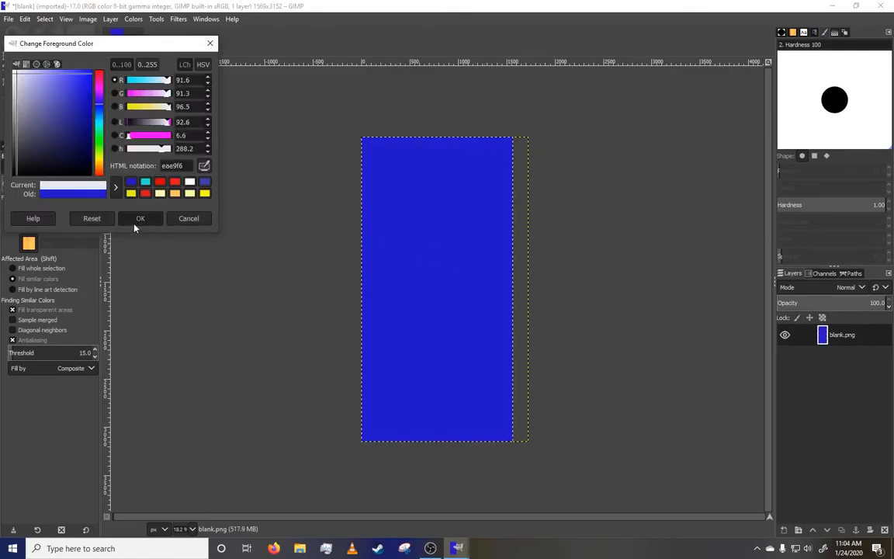
click(141, 218)
click(399, 274)
- Set the Pencil size to 222 and the foreground color to dark blue (2e2a75), and draw thick curved strokes down the canvas
click(76, 81)
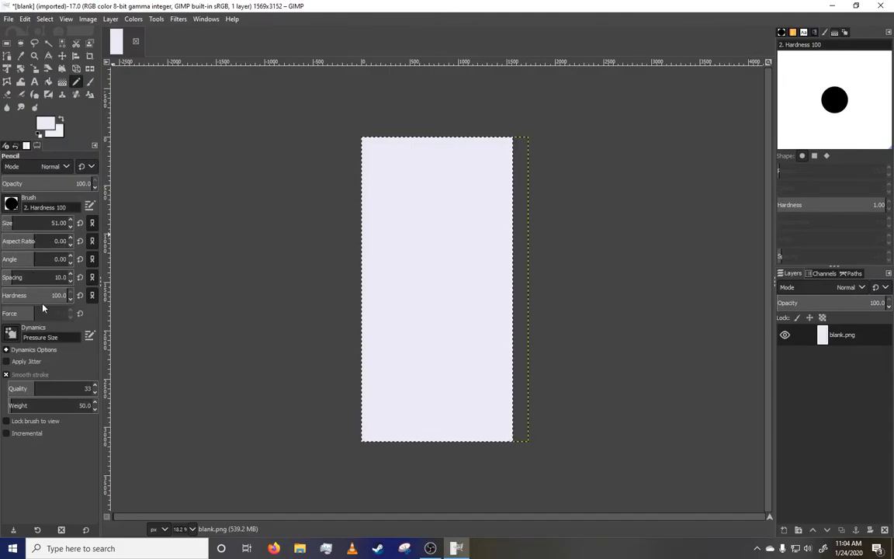
click(28, 222)
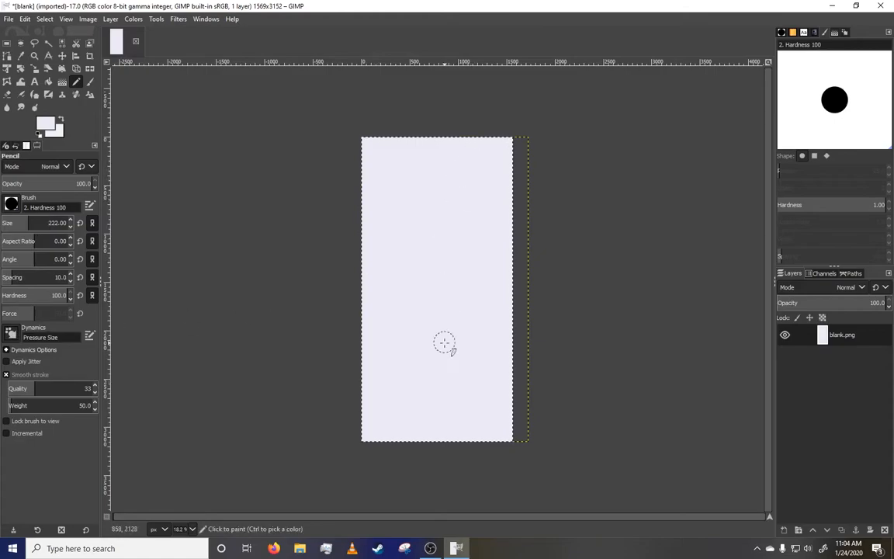
click(45, 122)
click(63, 126)
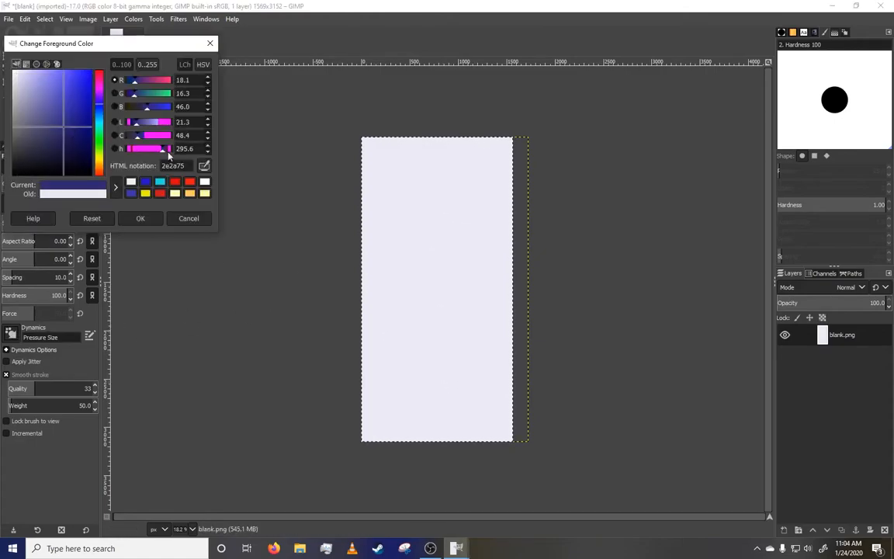
click(141, 218)
drag(410, 201, 449, 371)
drag(424, 204, 411, 221)
- Undo the thick dark blue pencil strokes to leave the lavender canvas empty
click(26, 20)
click(37, 39)
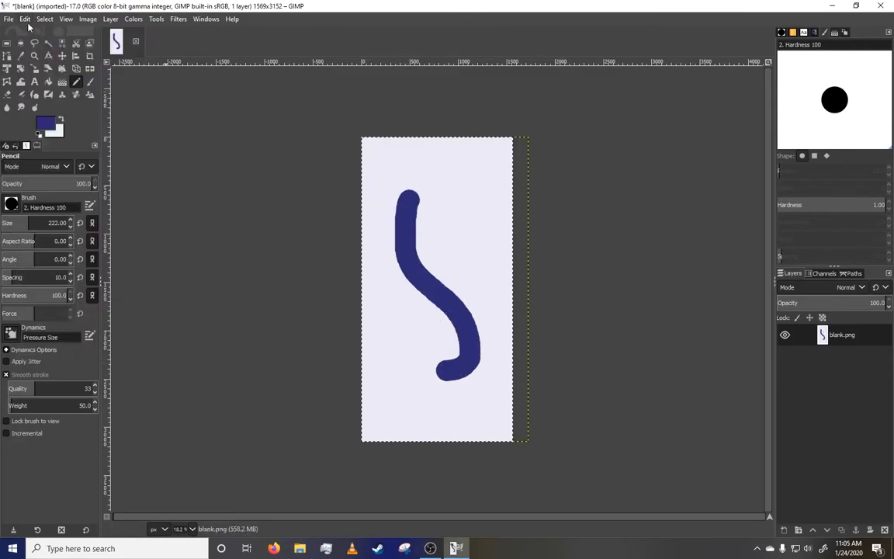
click(26, 19)
click(38, 39)
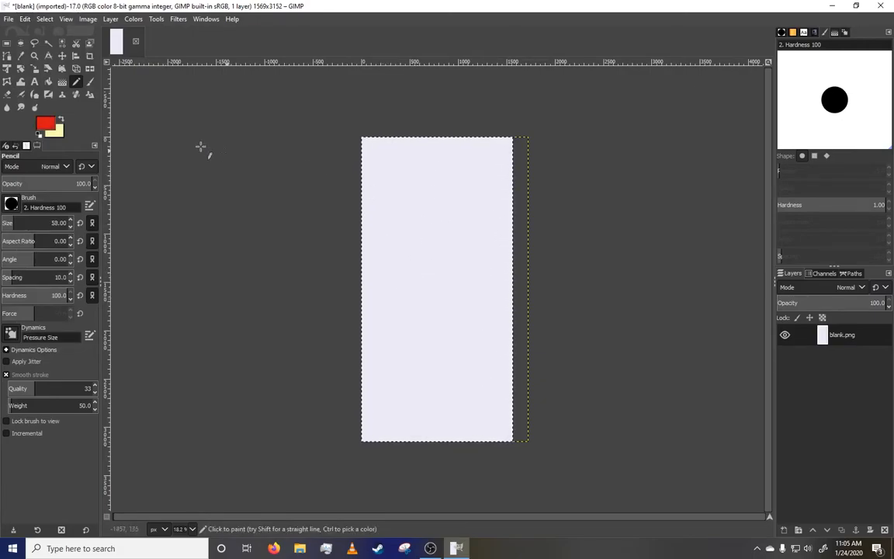
- Set the foreground color to blue (2015c8) and the pencil size to 112, and draw looping strokes of varying thickness on the upper canvas
click(47, 124)
click(161, 182)
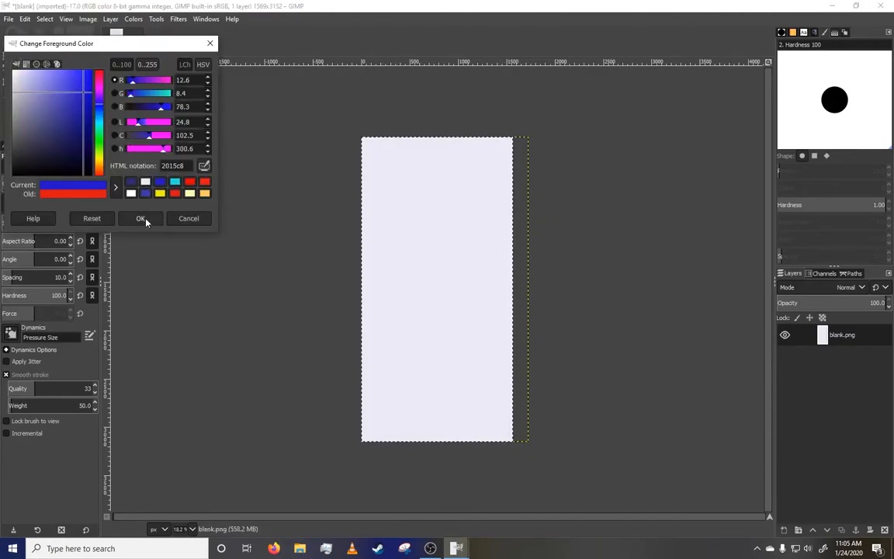
click(140, 218)
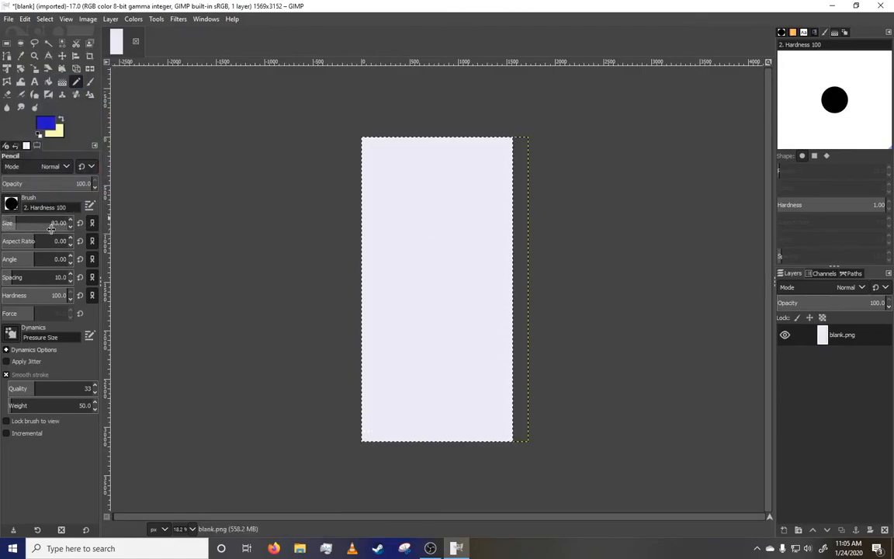
mouse_move(17, 224)
mouse_down()
mouse_move(28, 225)
mouse_move(18, 223)
mouse_up()
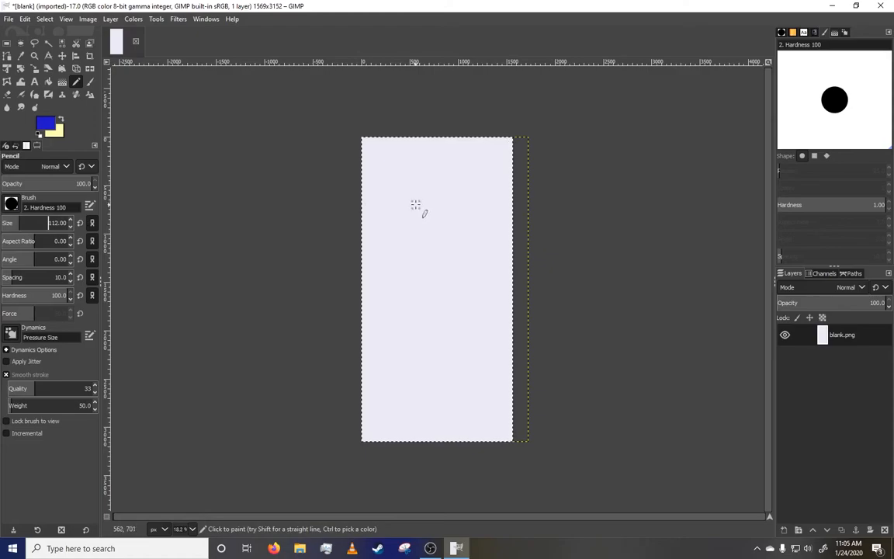
mouse_move(428, 191)
mouse_down()
mouse_move(444, 268)
mouse_move(438, 298)
mouse_move(409, 308)
mouse_move(388, 289)
mouse_move(395, 262)
mouse_move(404, 273)
mouse_move(401, 324)
mouse_move(421, 341)
mouse_move(451, 329)
mouse_move(464, 237)
mouse_move(487, 205)
mouse_move(474, 197)
mouse_move(468, 222)
mouse_move(484, 248)
mouse_move(484, 289)
mouse_move(463, 334)
mouse_move(432, 351)
mouse_move(449, 336)
mouse_move(483, 245)
mouse_move(478, 162)
mouse_up()
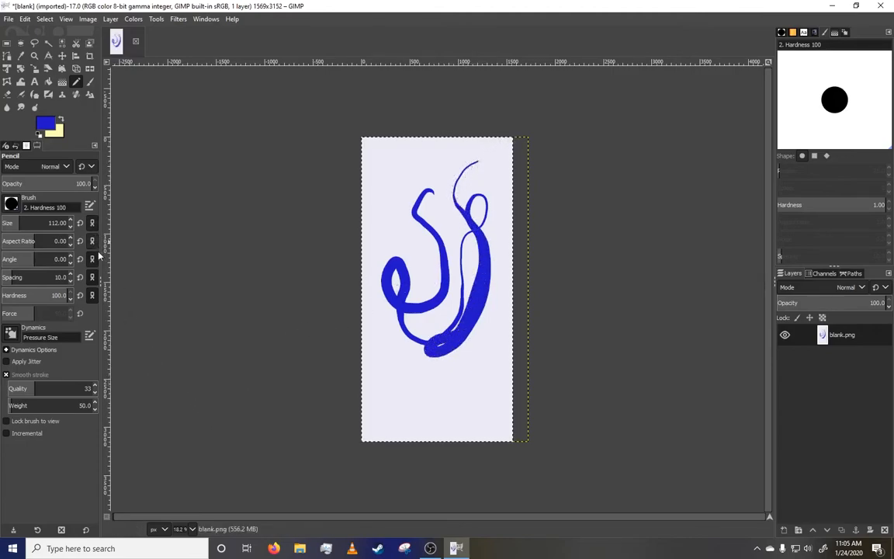
mouse_move(435, 147)
mouse_down()
mouse_move(387, 180)
mouse_move(385, 216)
mouse_move(412, 240)
mouse_move(399, 261)
mouse_move(384, 241)
mouse_move(463, 149)
mouse_move(438, 205)
mouse_move(451, 254)
mouse_move(424, 267)
mouse_up()
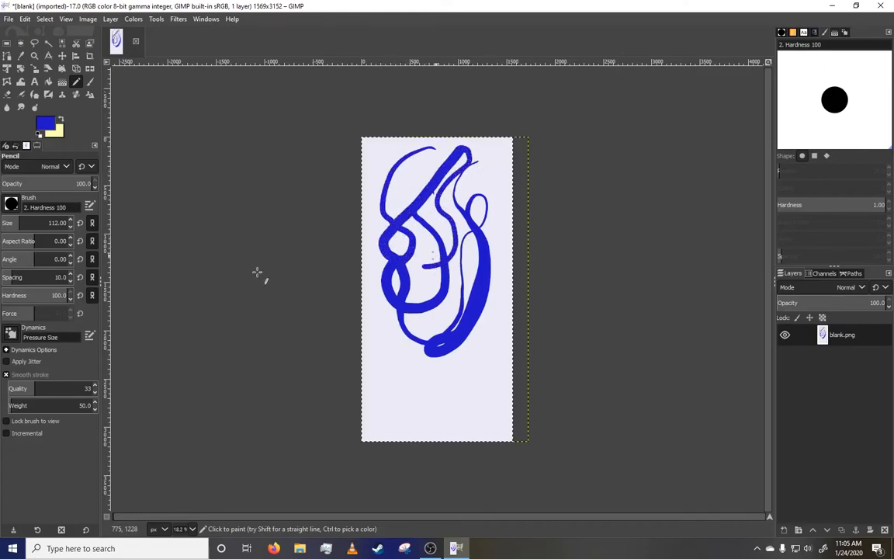
- Set the pencil dynamics to Basic Dynamics and draw looping strokes over the canvas's lower part and along its right edge
click(11, 333)
scroll(97, 365, up, 5)
scroll(97, 361, down, 5)
scroll(95, 357, up, 5)
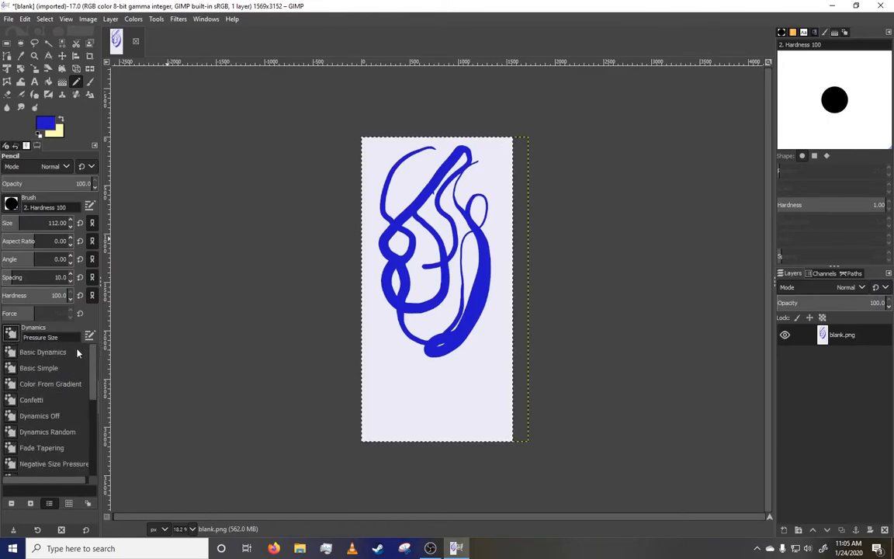
click(47, 352)
mouse_move(409, 375)
mouse_down()
mouse_move(468, 412)
mouse_move(441, 417)
mouse_move(486, 376)
mouse_move(489, 357)
mouse_move(496, 386)
mouse_move(454, 400)
mouse_move(476, 353)
mouse_move(456, 408)
mouse_move(372, 376)
mouse_move(410, 303)
mouse_move(427, 346)
mouse_move(407, 388)
mouse_move(388, 405)
mouse_move(388, 389)
mouse_move(449, 371)
mouse_up()
drag(501, 314, 506, 254)
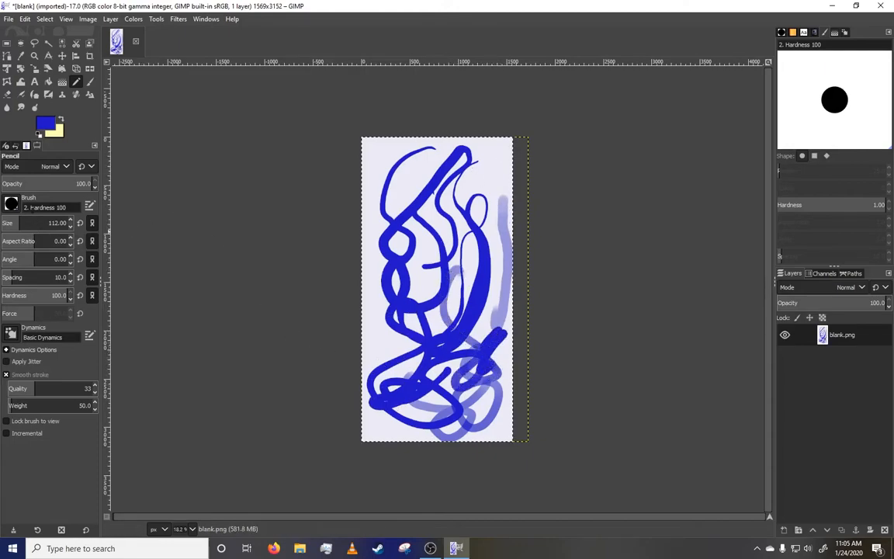
- Set the pencil dynamics to Confetti and draw a winding stroke across the upper and middle canvas
click(8, 336)
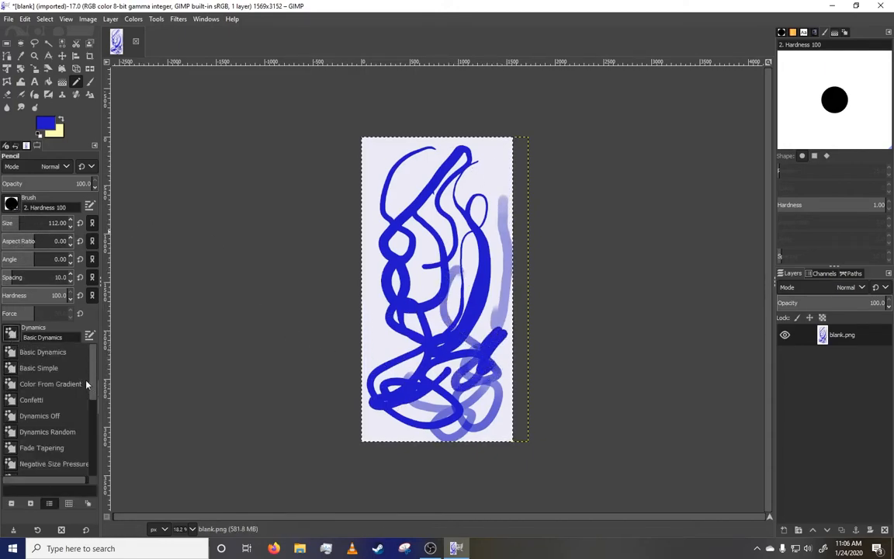
click(62, 385)
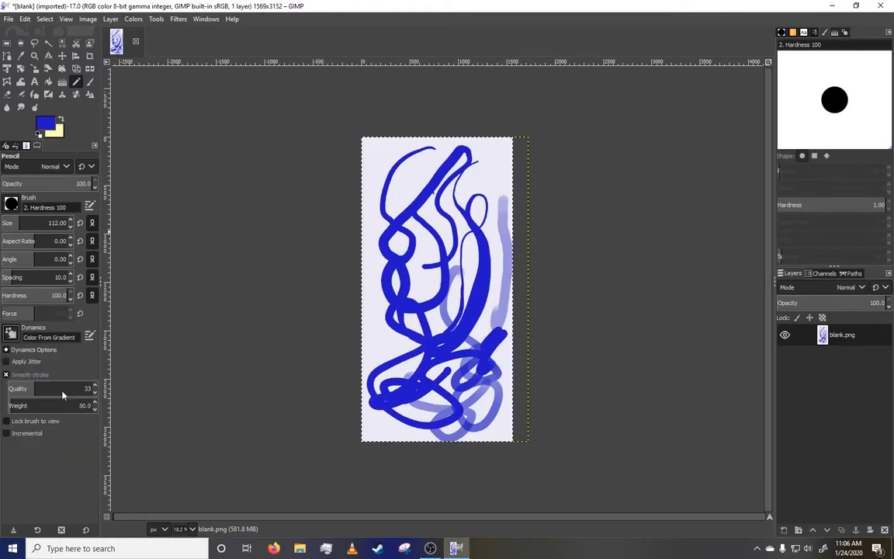
click(12, 335)
click(31, 400)
mouse_move(477, 172)
mouse_down()
mouse_move(393, 208)
mouse_move(417, 303)
mouse_move(410, 225)
mouse_move(357, 304)
mouse_move(351, 276)
mouse_up()
- Set the pencil dynamics to Color From Gradient and draw several curved gradient strokes over the existing scribbles
click(12, 335)
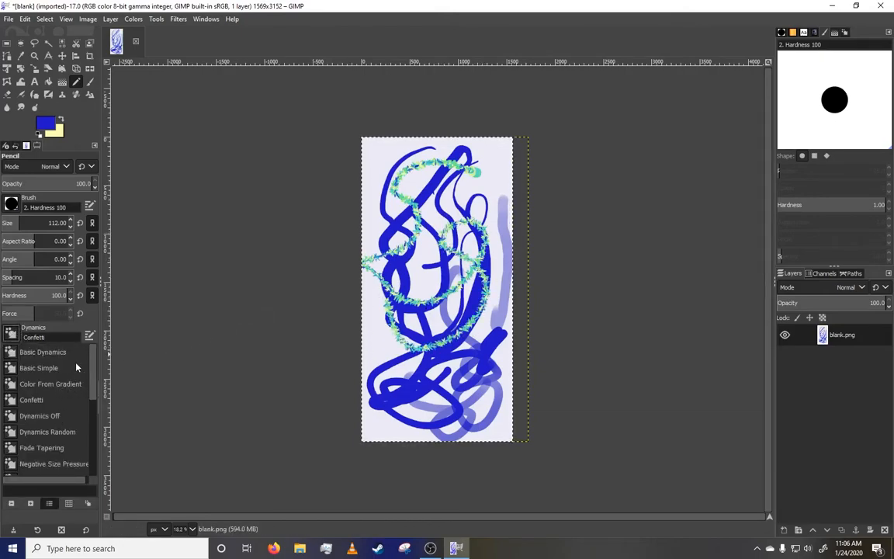
click(62, 385)
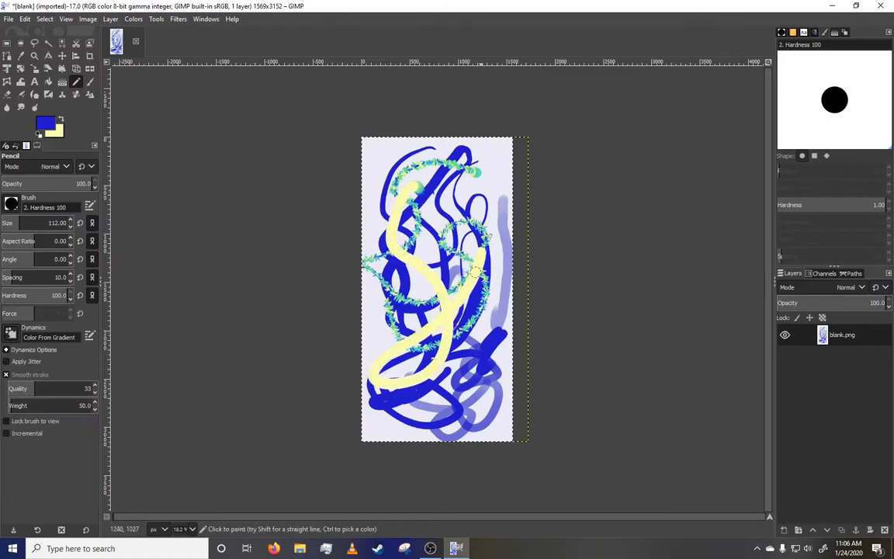
drag(495, 276, 430, 176)
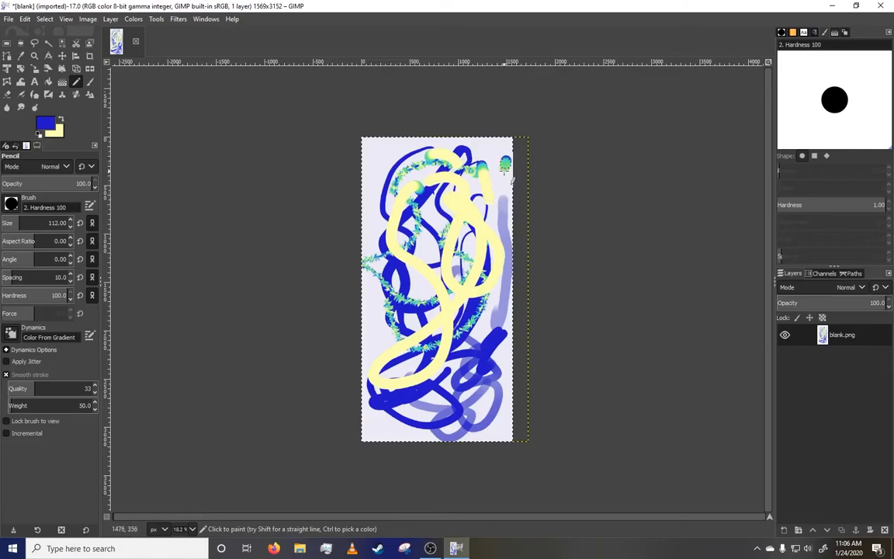
click(11, 205)
click(50, 210)
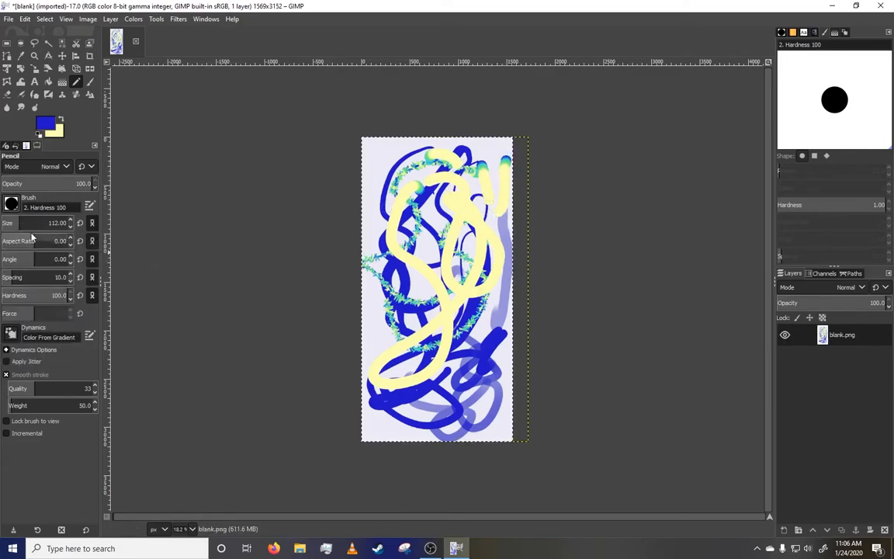
click(13, 336)
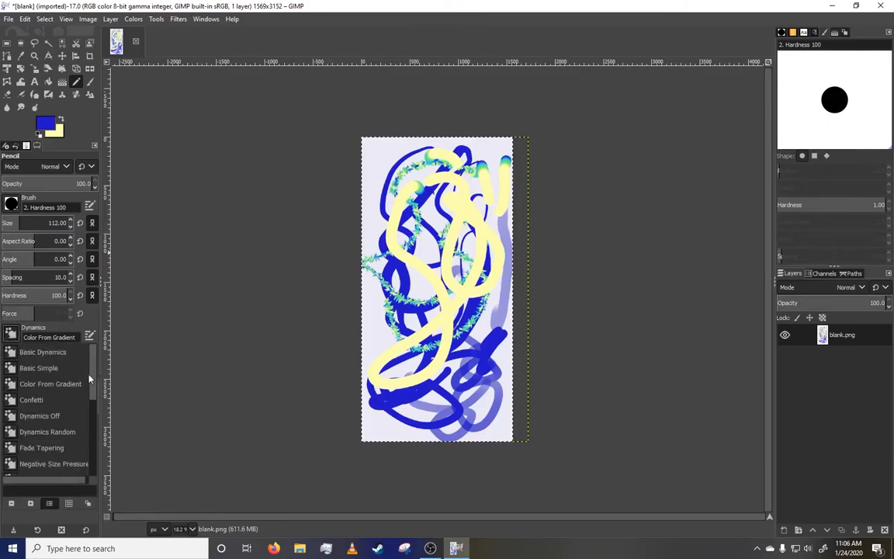
drag(90, 391, 96, 468)
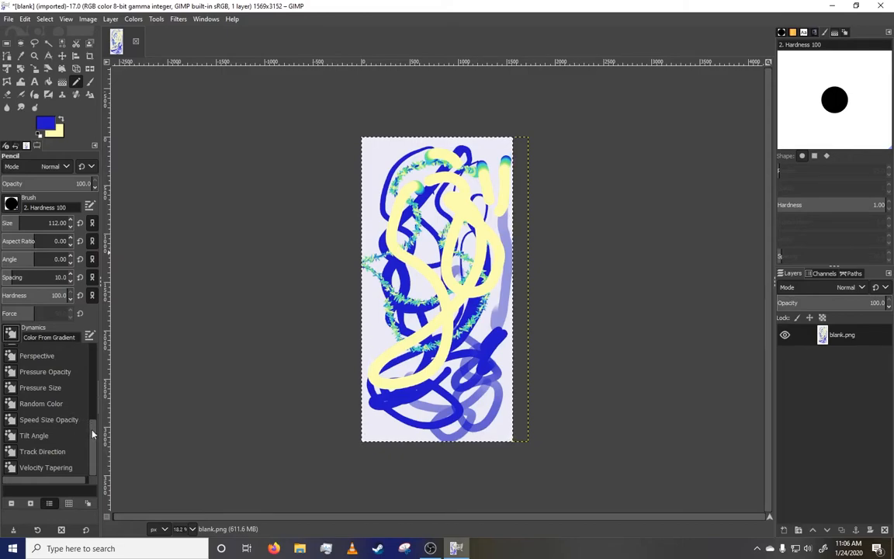
drag(91, 432, 98, 339)
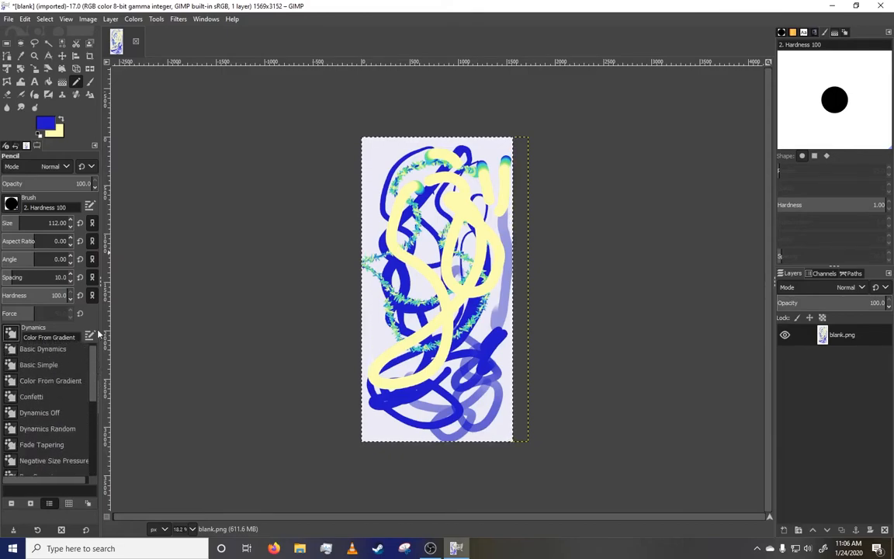
click(89, 287)
- Switch back and forth between the Paintbrush and Pencil tools to compare their options, and select the Eraser tool
click(90, 81)
click(76, 82)
click(90, 83)
click(77, 83)
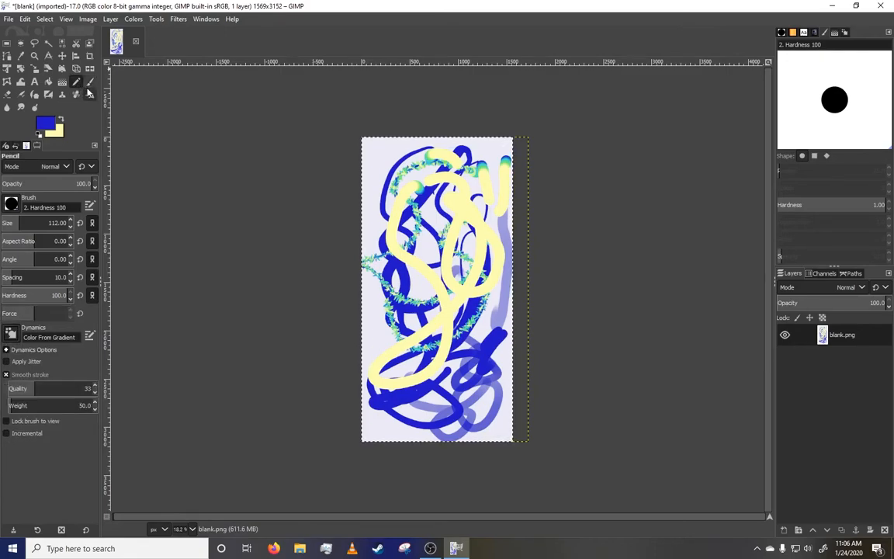
click(90, 83)
click(77, 82)
click(90, 82)
click(8, 95)
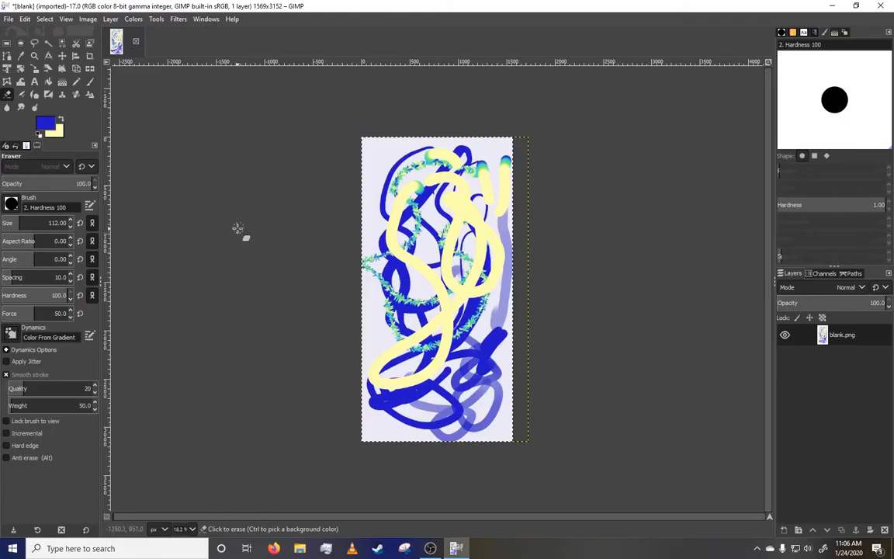
- Erase looping strokes across the scribbled image, and open blank.png as a second image to erase a curved stroke on it
mouse_move(394, 161)
mouse_down()
mouse_move(406, 332)
mouse_move(395, 375)
mouse_move(484, 251)
mouse_move(447, 192)
mouse_move(498, 263)
mouse_move(510, 213)
mouse_move(499, 293)
mouse_move(376, 349)
mouse_move(479, 249)
mouse_move(436, 239)
mouse_move(468, 317)
mouse_move(386, 354)
mouse_move(495, 224)
mouse_move(428, 251)
mouse_move(369, 214)
mouse_up()
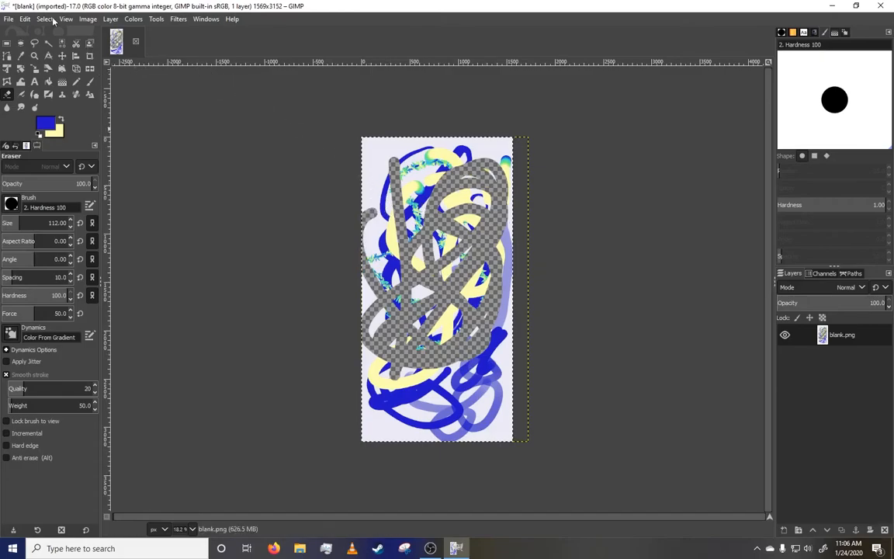
click(25, 19)
mouse_move(8, 18)
click(25, 58)
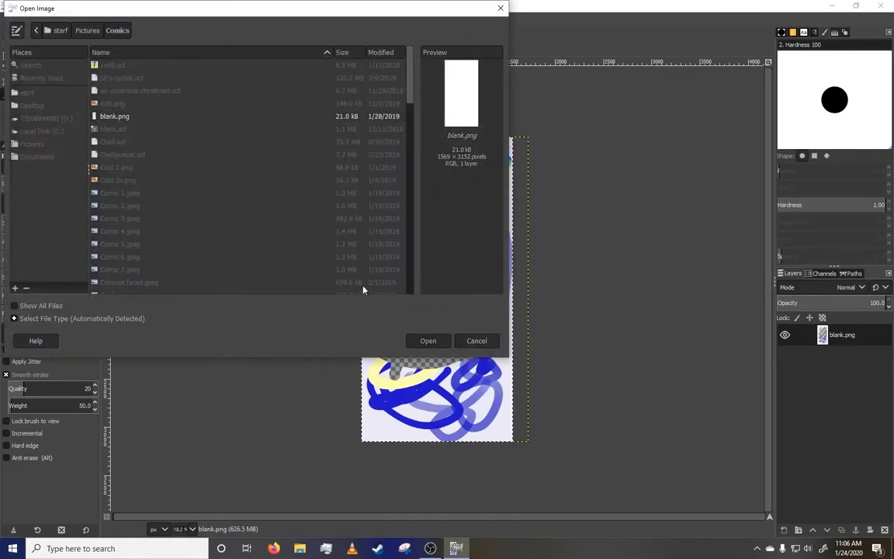
click(423, 341)
click(149, 43)
mouse_move(409, 212)
mouse_down()
mouse_move(450, 383)
mouse_move(456, 300)
mouse_up()
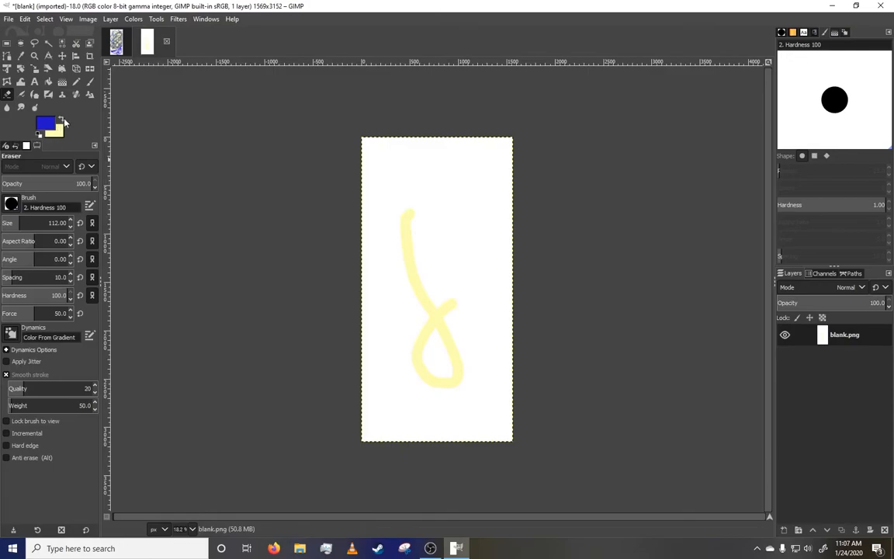
- Check the background color settings without changing them, and erase a second curved stroke on the newly opened blank.png
click(54, 136)
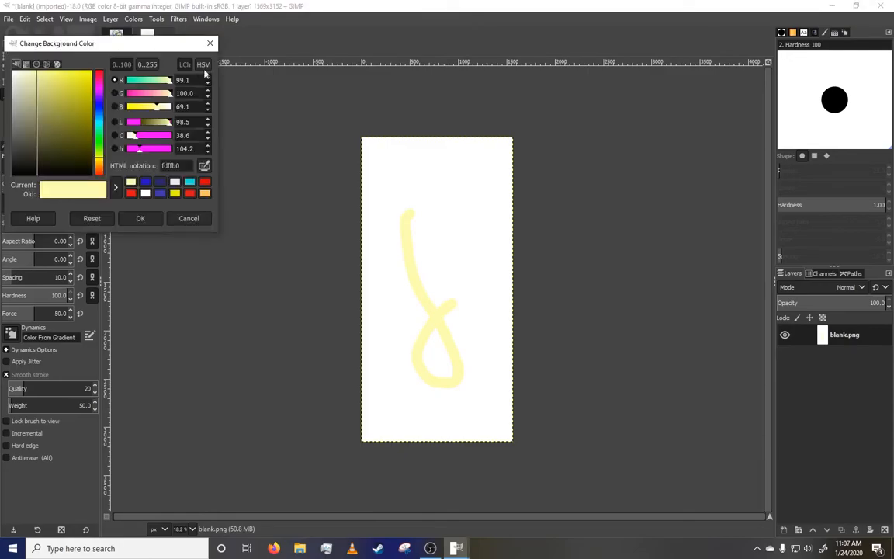
click(210, 42)
drag(458, 200, 454, 335)
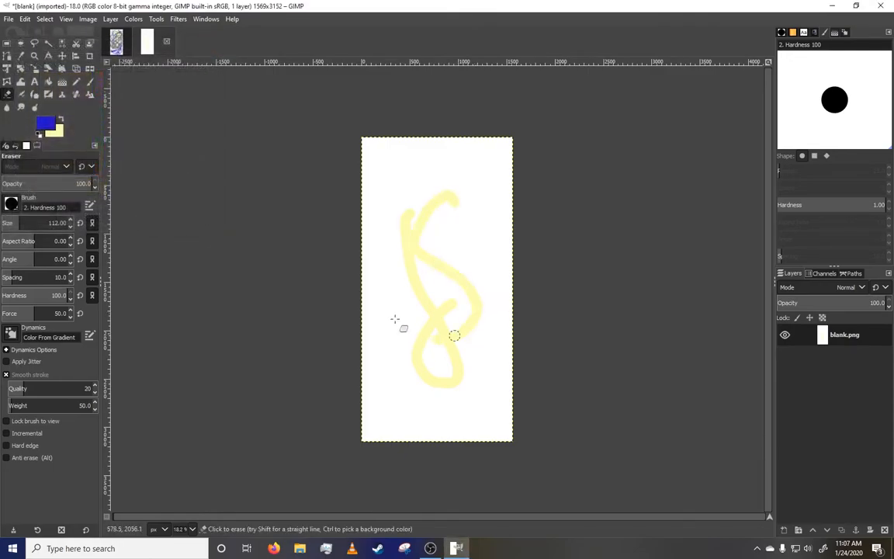
- Return to the scribbled image and erase loops over its lower part and dense diagonal strokes across its upper area
click(116, 42)
mouse_move(427, 170)
mouse_down()
mouse_move(494, 382)
mouse_move(377, 396)
mouse_move(496, 314)
mouse_move(476, 423)
mouse_move(450, 363)
mouse_up()
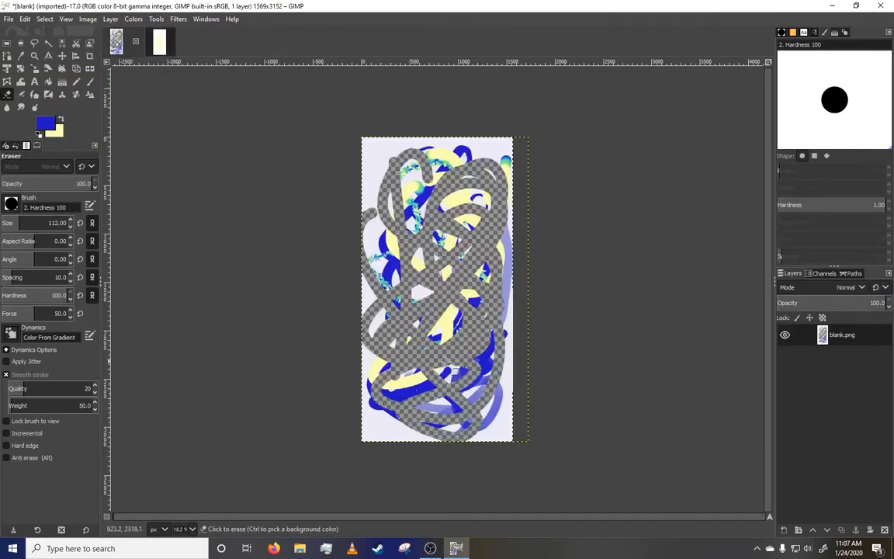
mouse_move(412, 182)
mouse_down()
mouse_move(478, 158)
mouse_move(482, 133)
mouse_move(335, 189)
mouse_up()
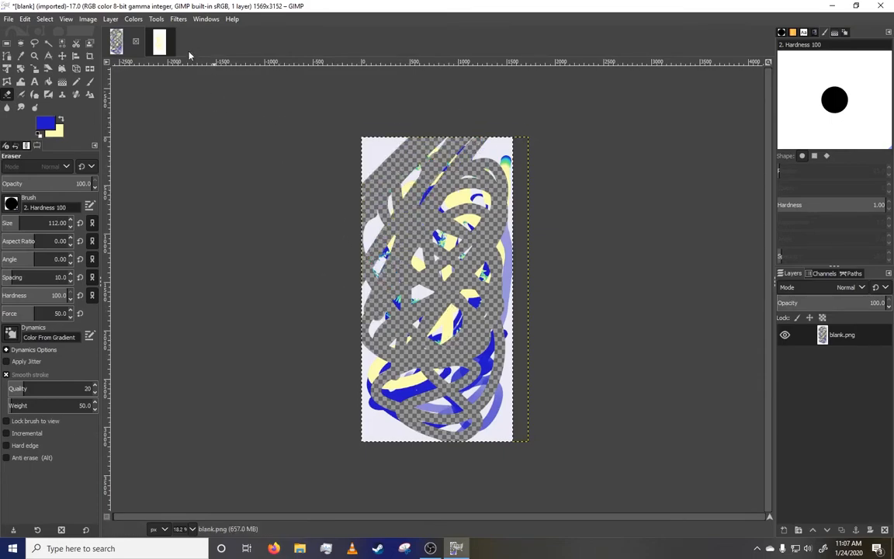
- Erase overlapping loops over the middle of the second blank.png image and return to the scribbled image
click(159, 42)
mouse_move(376, 348)
mouse_down()
mouse_move(463, 266)
mouse_move(375, 238)
mouse_move(284, 189)
mouse_up()
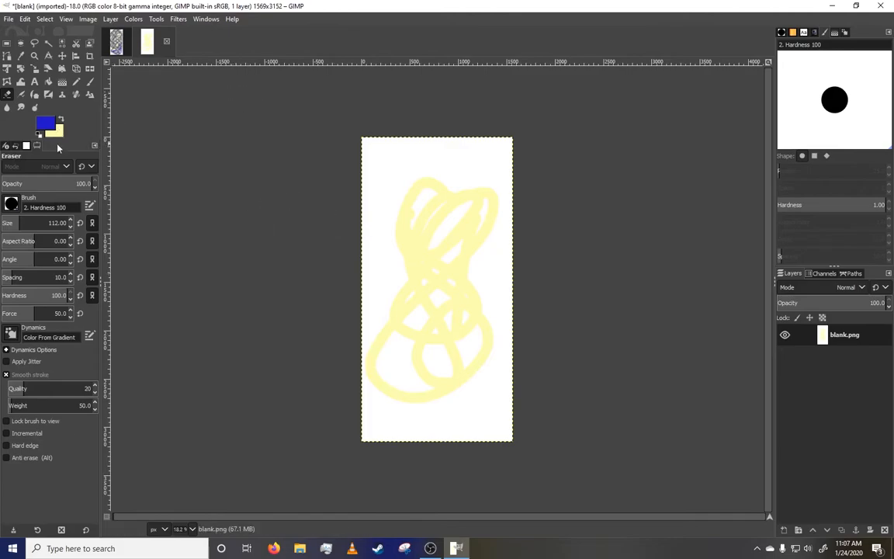
click(116, 42)
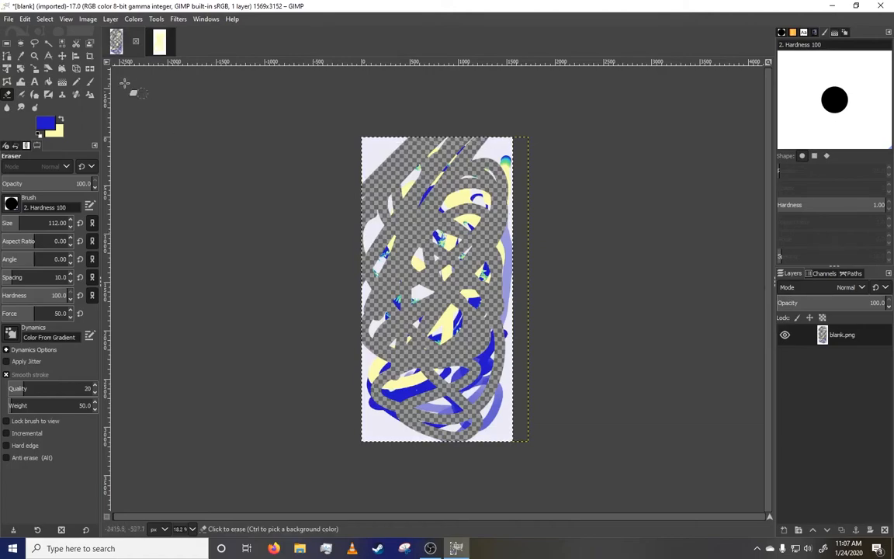
- Airbrush looping strokes on the scribbled image with the 2. Hardness 100 brush and another set with 2. Hardness 075
click(22, 94)
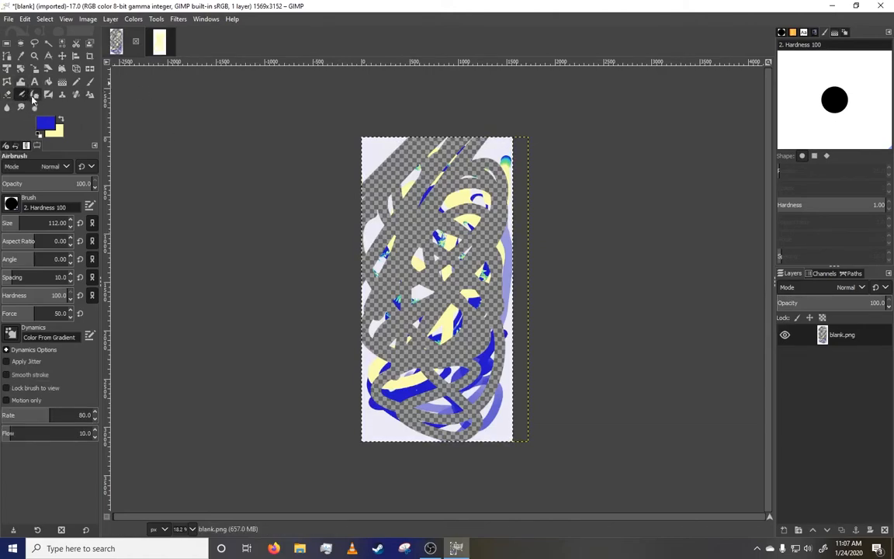
mouse_move(404, 214)
mouse_down()
mouse_move(385, 284)
mouse_move(365, 232)
mouse_up()
click(11, 204)
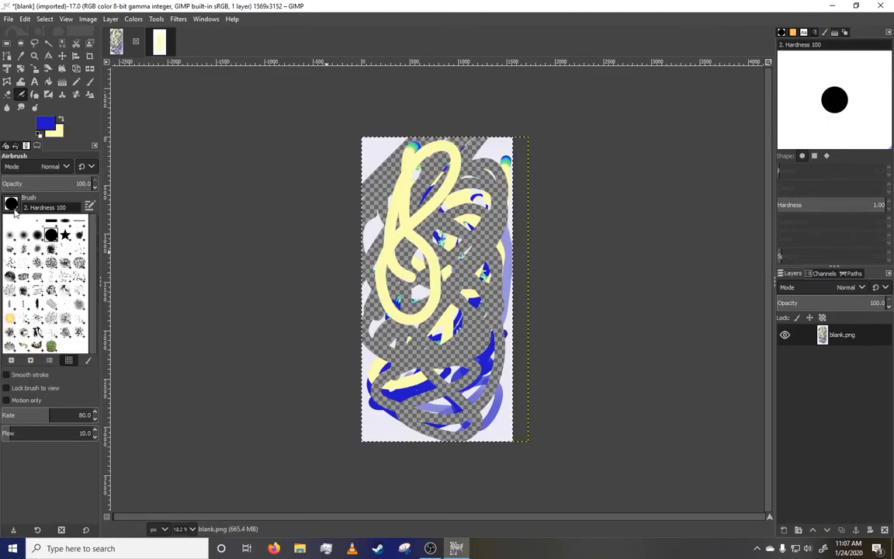
click(39, 234)
mouse_move(398, 190)
mouse_down()
mouse_move(471, 362)
mouse_move(408, 275)
mouse_up()
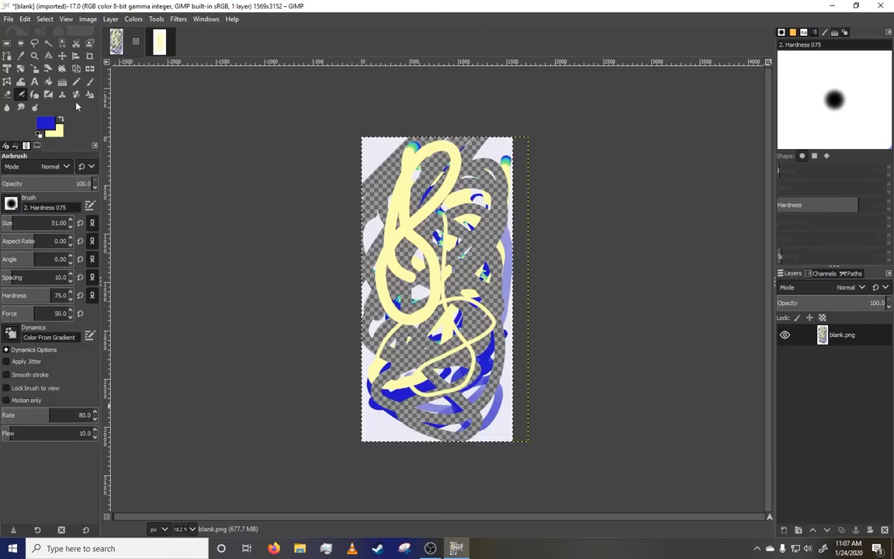
- Draw looping blue strokes with the Ink tool using the circle nib and the diamond nib, and restore the circle nib
click(34, 94)
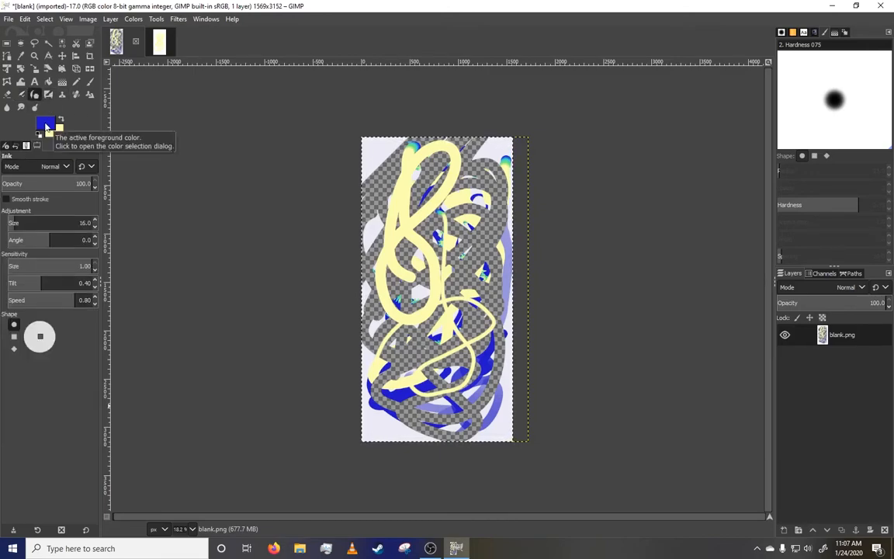
mouse_move(415, 223)
mouse_down()
mouse_move(477, 323)
mouse_move(444, 372)
mouse_move(475, 331)
mouse_move(485, 300)
mouse_move(479, 262)
mouse_move(458, 272)
mouse_move(491, 297)
mouse_move(357, 338)
mouse_up()
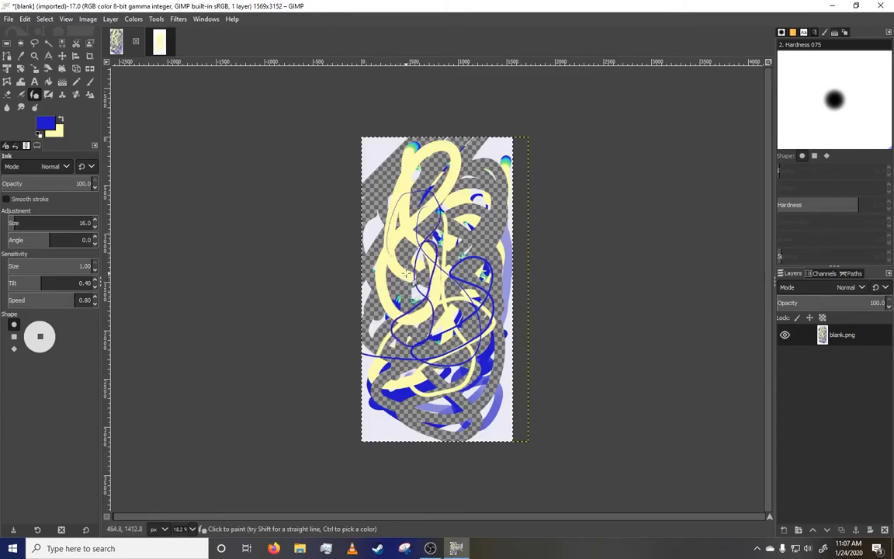
mouse_move(464, 186)
mouse_down()
mouse_move(416, 246)
mouse_move(405, 203)
mouse_move(392, 264)
mouse_up()
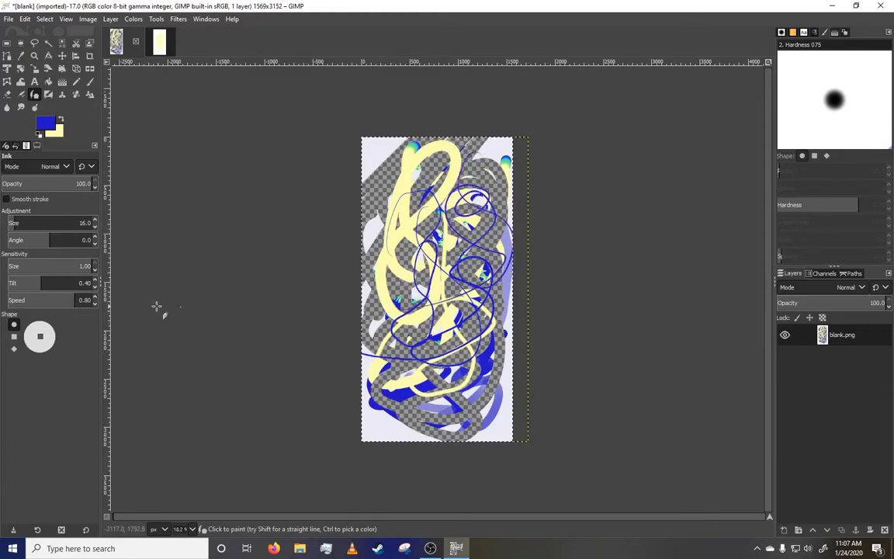
click(14, 348)
mouse_move(400, 210)
mouse_down()
mouse_move(411, 318)
mouse_move(345, 349)
mouse_up()
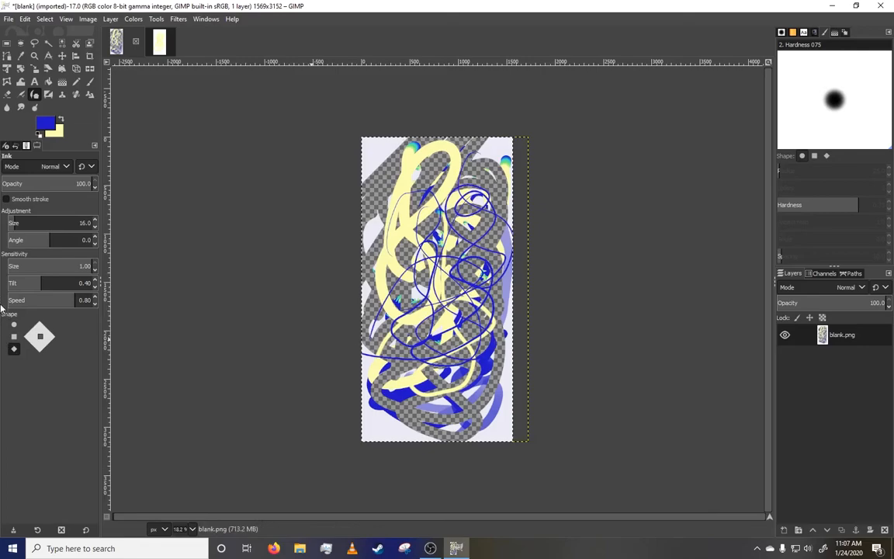
click(14, 324)
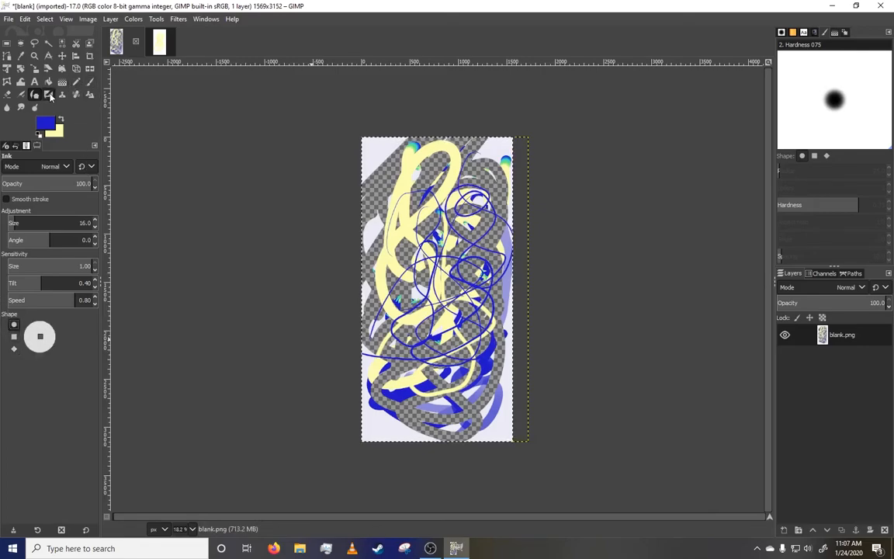
- Scribble diagonal strokes with the MyPaint Brush tool, and draw thin strokes near the canvas's upper edge with the 1pixel brush
click(48, 94)
drag(466, 179, 350, 290)
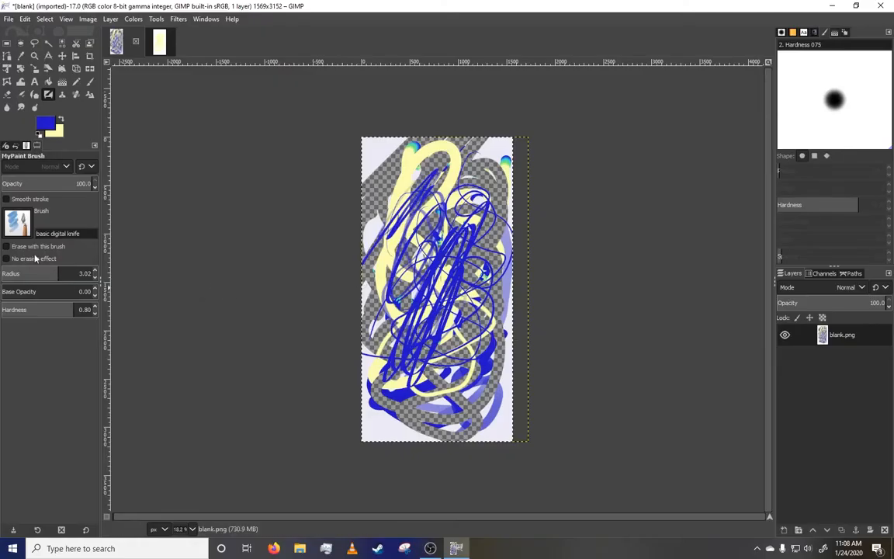
click(17, 222)
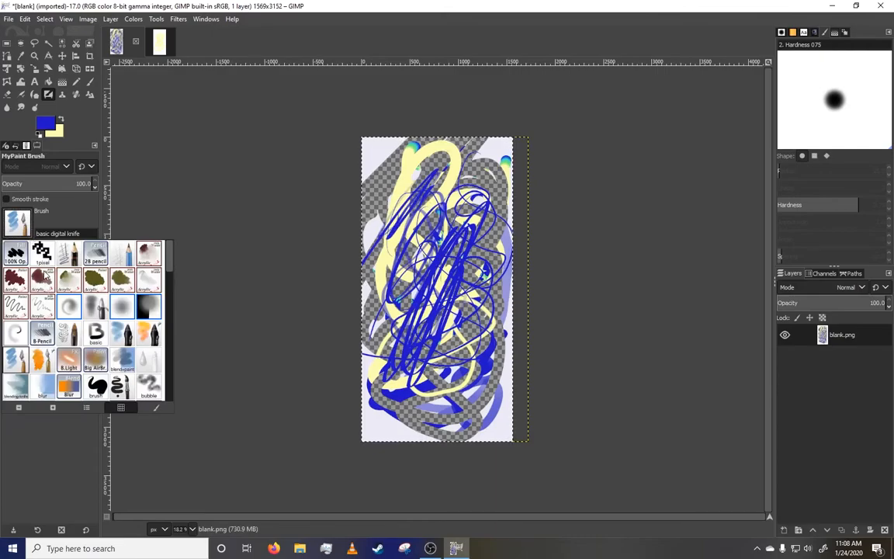
click(42, 251)
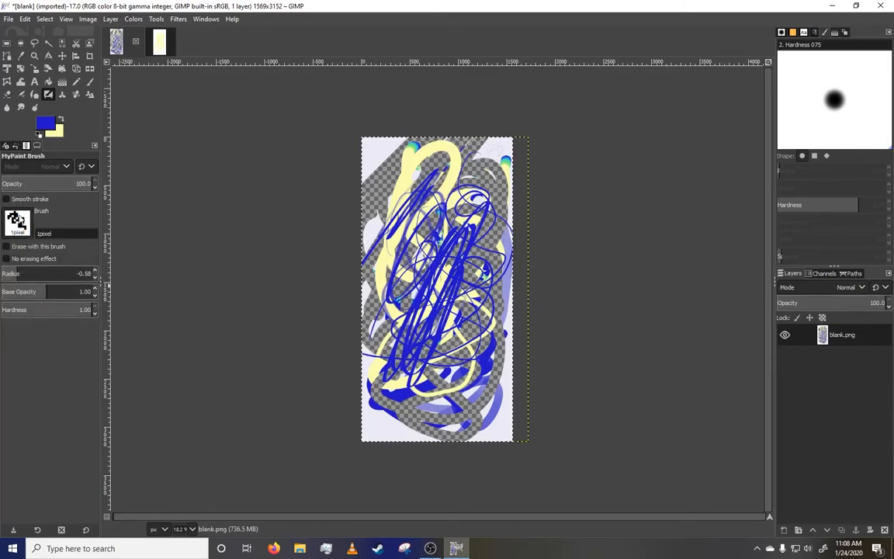
- Draw with the MyPaint 4H pencil brush, and scribble across the upper canvas with the acrylic 04 with water brush
click(19, 225)
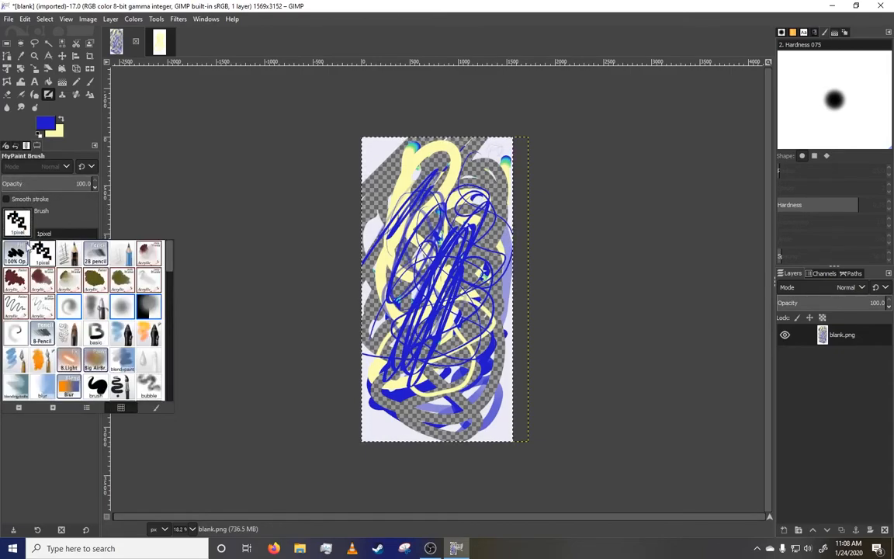
click(123, 250)
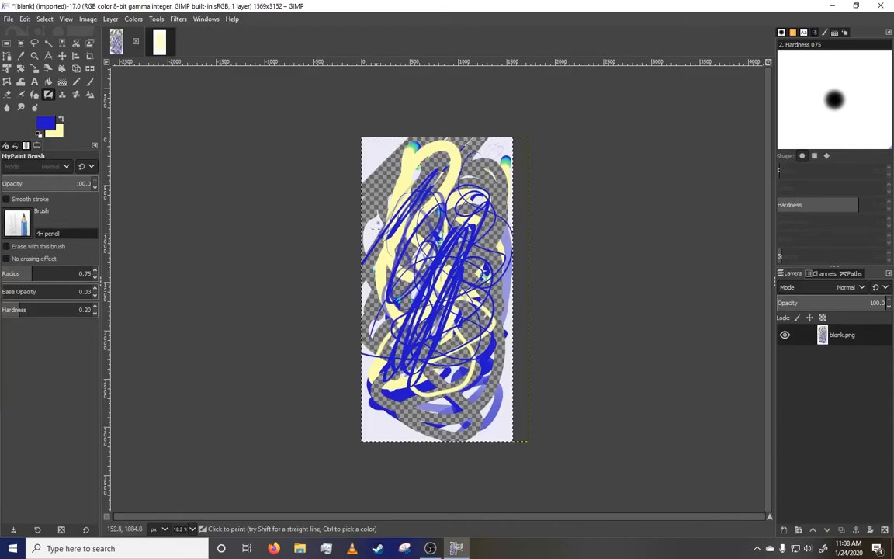
click(41, 217)
click(121, 278)
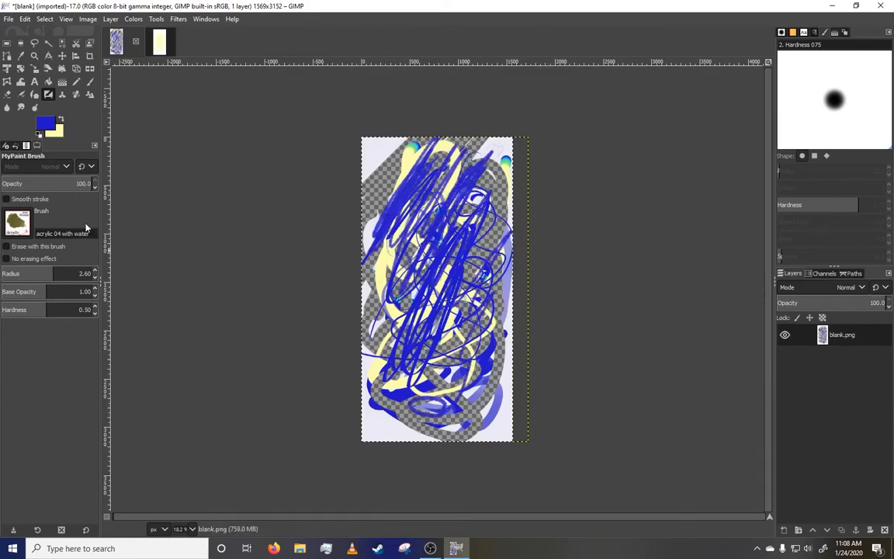
- Display the full MyPaint brush collection, choose the Beamlight brush and draw a light diagonal stroke through the canvas center
click(32, 223)
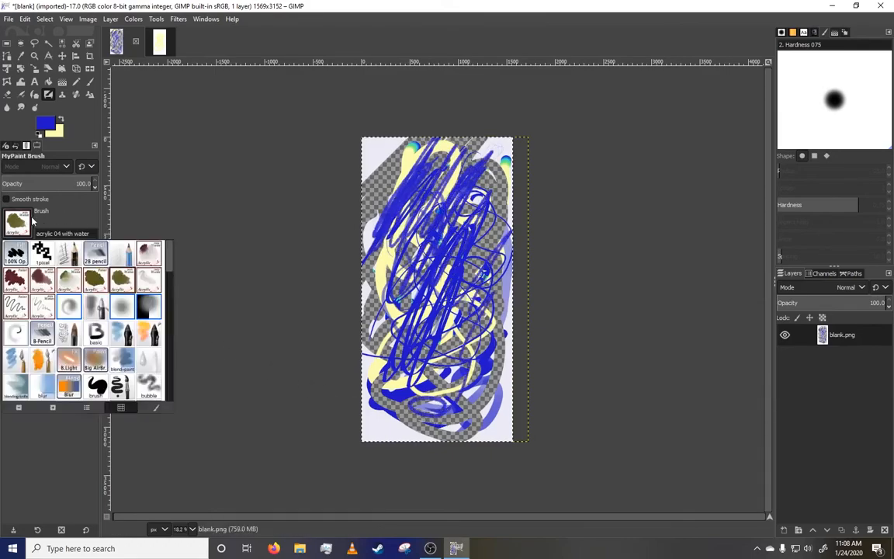
click(153, 409)
click(24, 225)
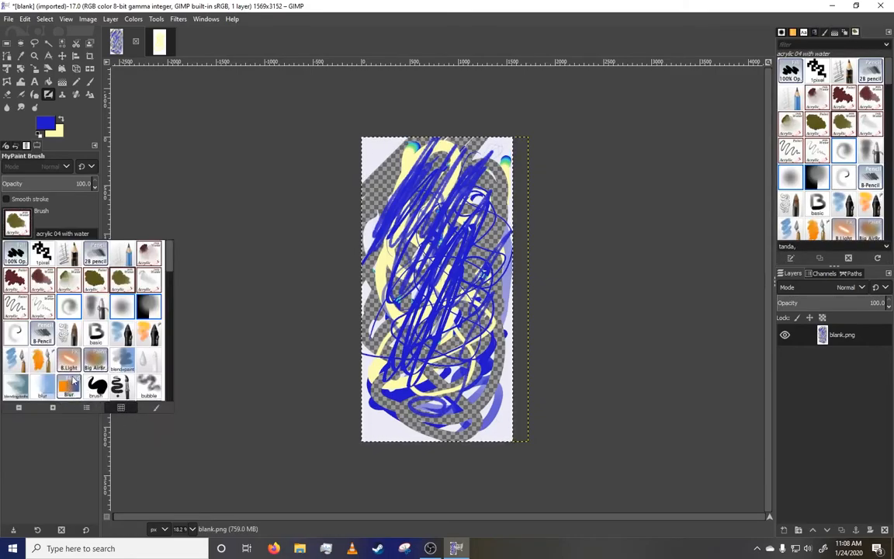
click(72, 363)
mouse_move(440, 224)
mouse_down()
mouse_move(456, 317)
mouse_move(443, 277)
mouse_up()
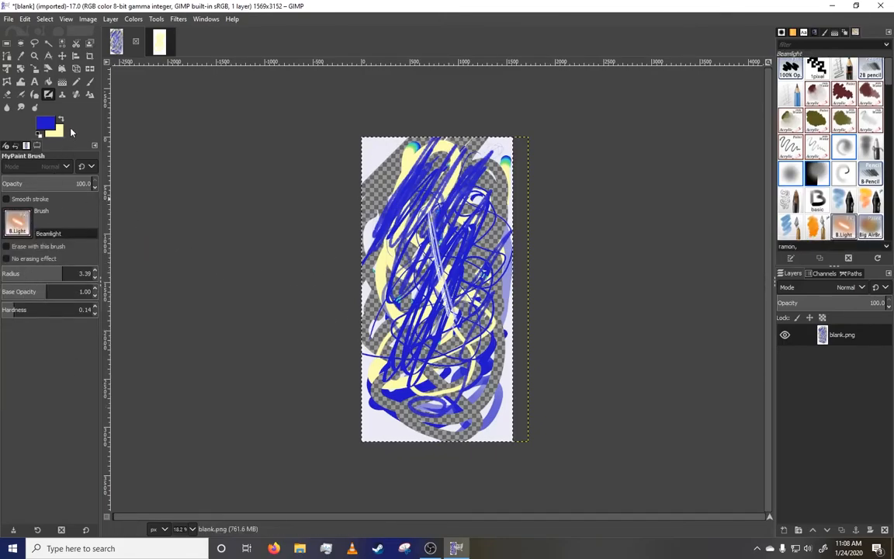
- Try to paint with the Clone tool on the upper scribbled canvas, setting its brush size to 276
click(62, 94)
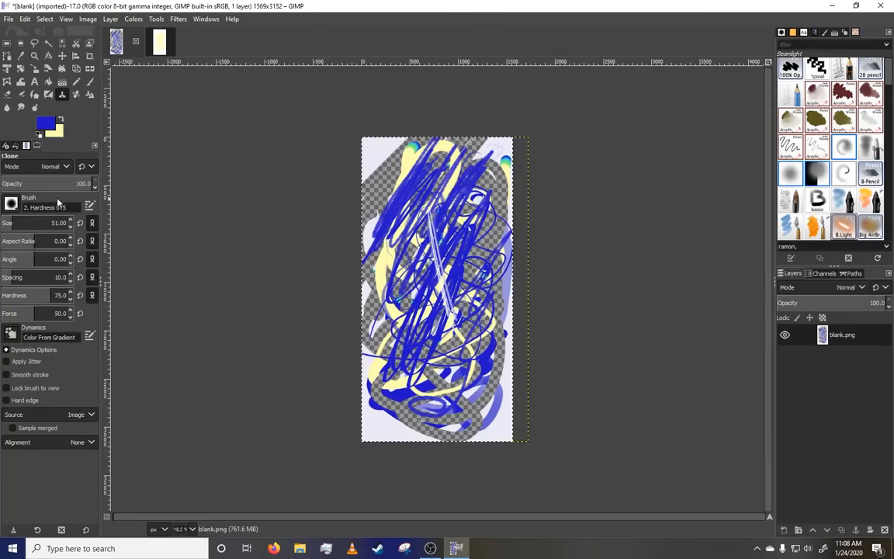
click(380, 193)
click(380, 192)
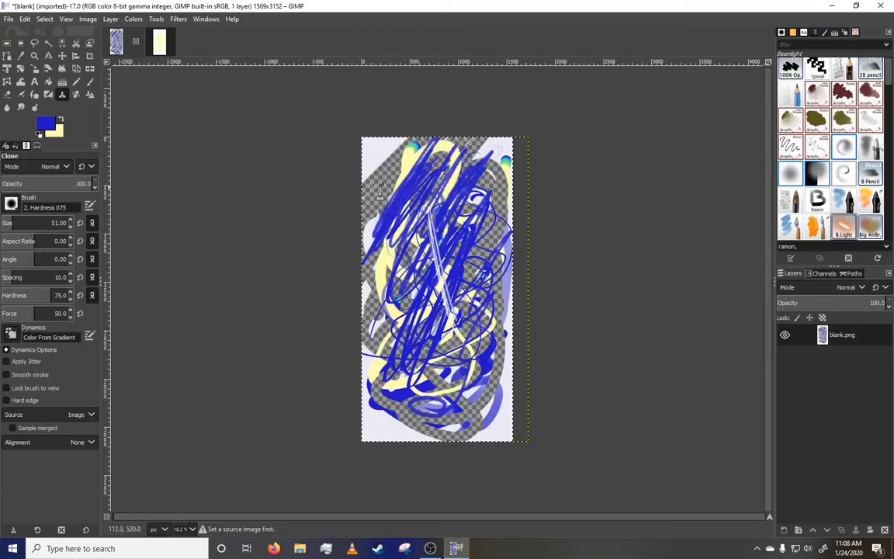
drag(20, 224, 33, 225)
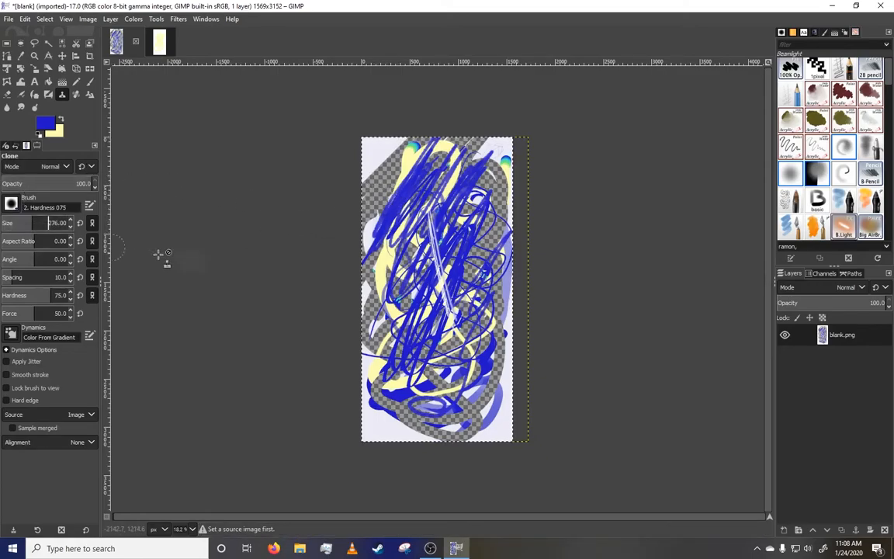
click(378, 207)
- Try the Clone tool on the second blank.png image and return to the scribbled image
click(174, 40)
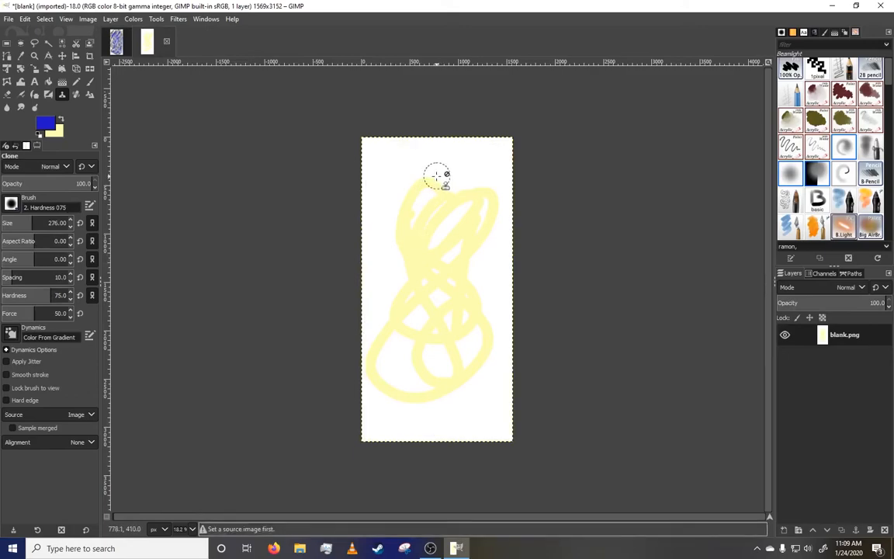
click(37, 21)
click(39, 31)
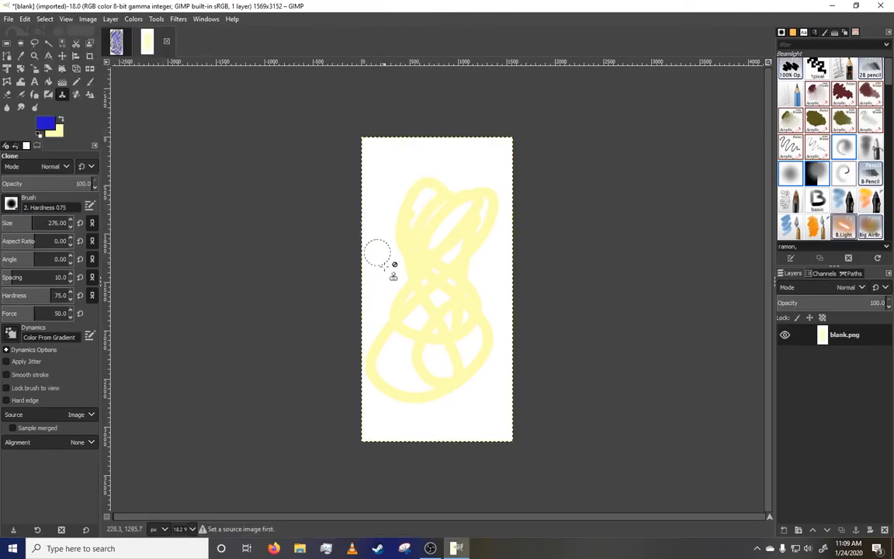
click(115, 40)
- Compare the Heal and Perspective Clone tools in the toolbox, and select Heal again
click(75, 94)
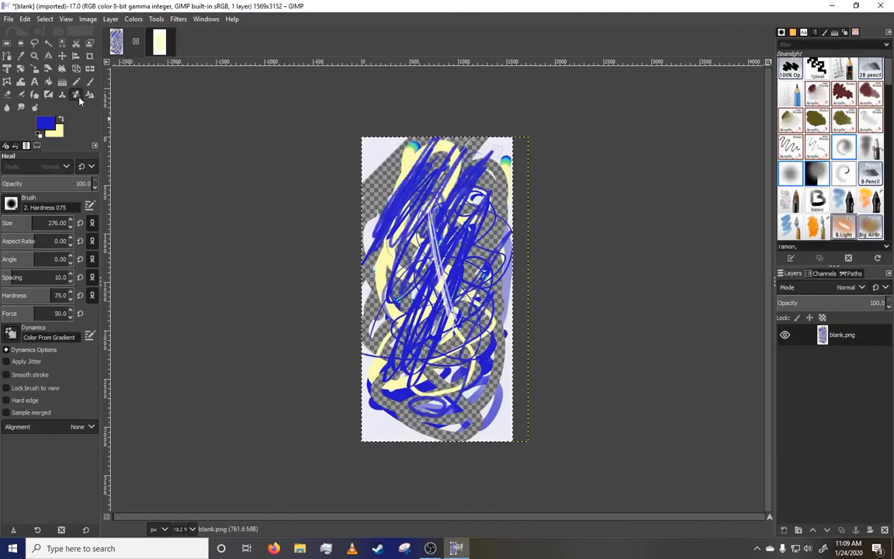
click(346, 213)
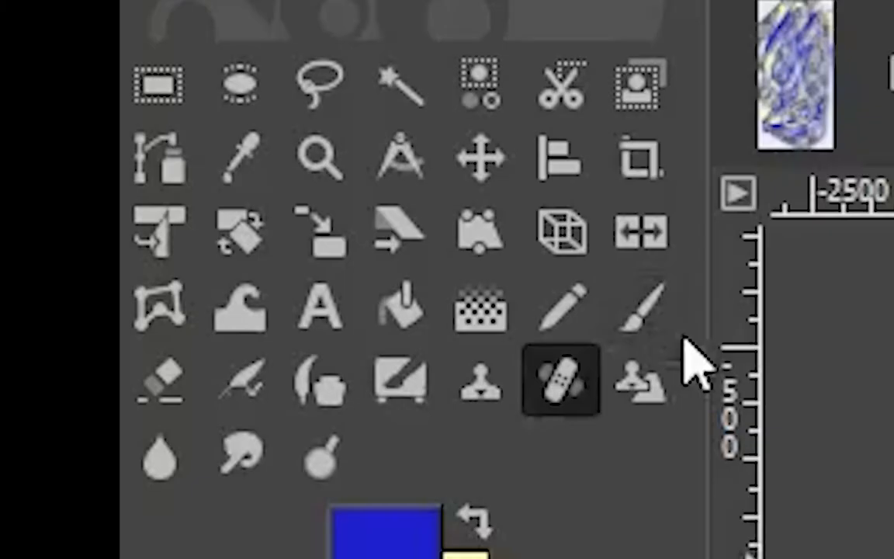
click(90, 95)
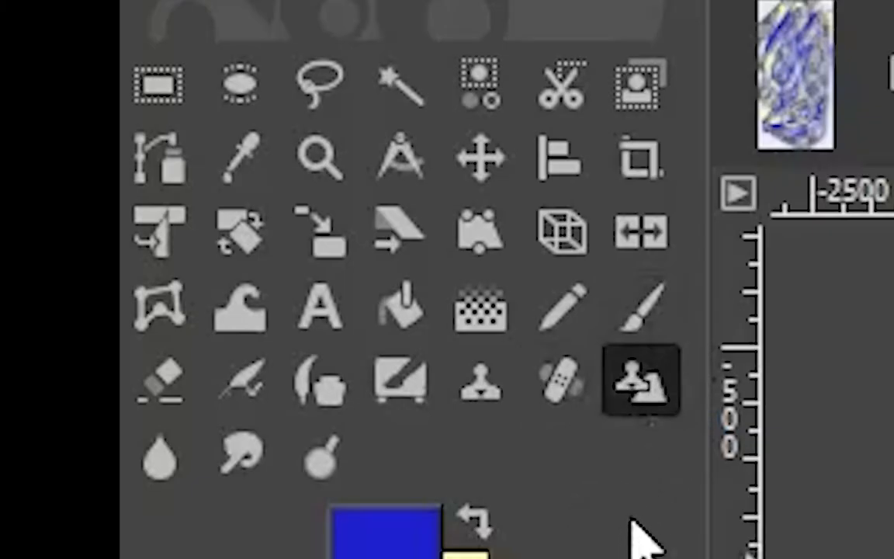
click(589, 379)
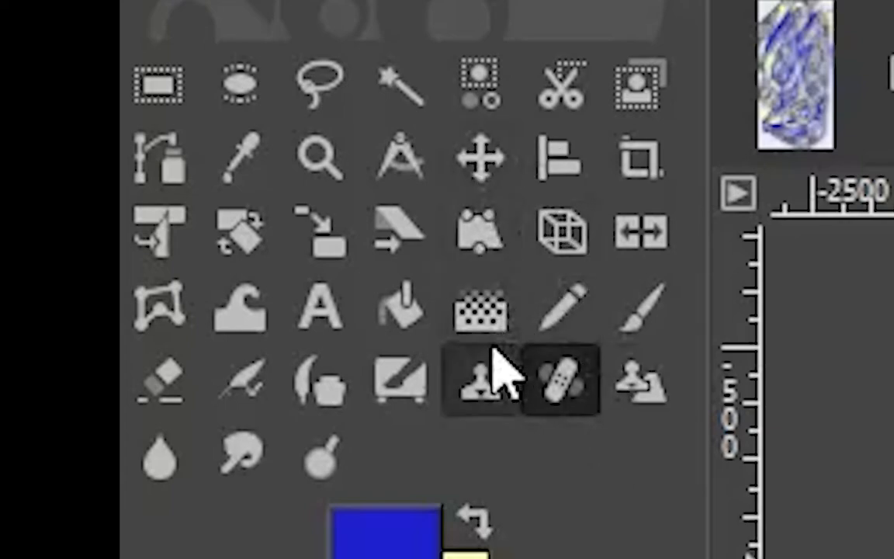
- Open Caption 2.PNG as an additional image and pick the Heal tool after looking at Clone
click(9, 20)
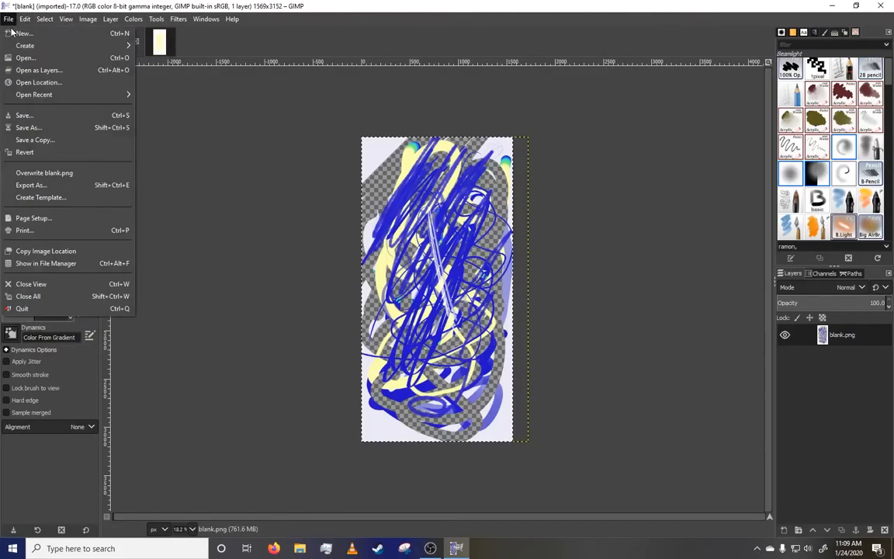
click(22, 58)
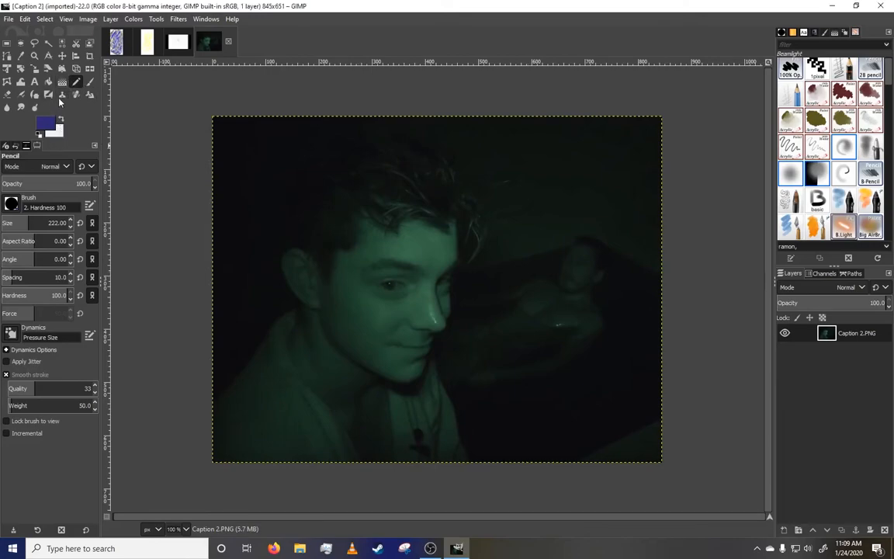
click(62, 95)
click(76, 95)
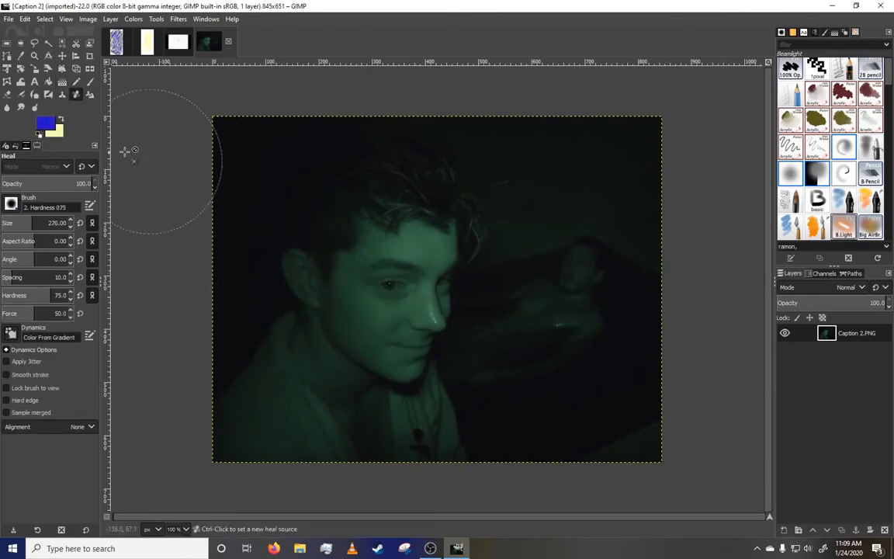
- Try the Clone and Perspective Clone tools over the face in the photo with the size 276 brush
click(62, 95)
click(313, 282)
mouse_move(336, 271)
mouse_down()
mouse_move(495, 221)
mouse_move(479, 218)
mouse_move(451, 342)
mouse_up()
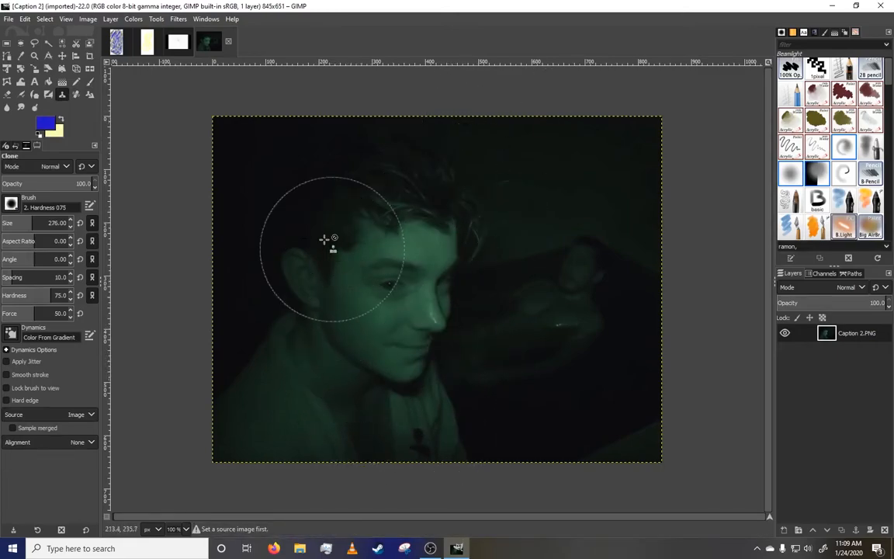
click(89, 94)
mouse_move(342, 298)
mouse_down()
mouse_move(353, 329)
mouse_move(325, 287)
mouse_move(328, 297)
mouse_up()
mouse_move(404, 286)
mouse_down()
mouse_move(416, 283)
mouse_move(404, 303)
mouse_move(410, 289)
mouse_up()
mouse_move(216, 200)
mouse_down()
mouse_move(300, 208)
mouse_move(233, 200)
mouse_up()
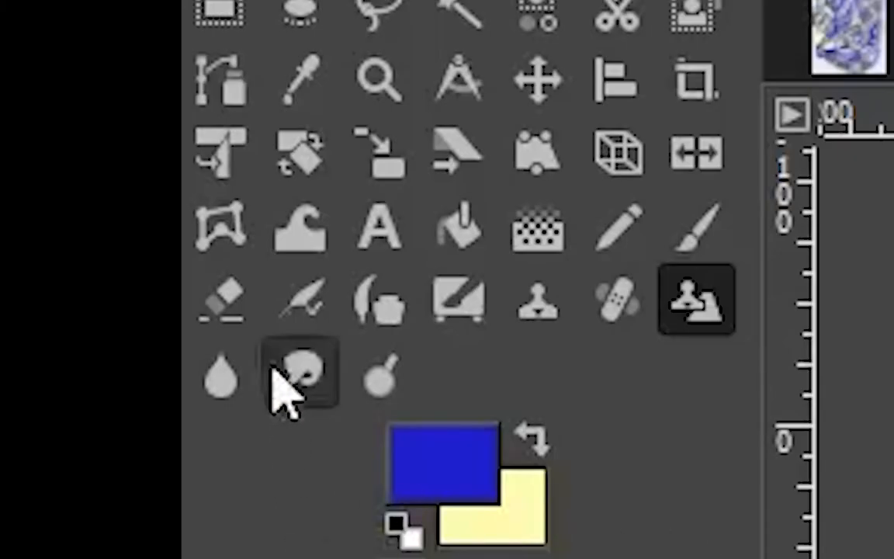
- Smear the face and background of the photo using the Smudge tool with the size 276 brush, looking at Blur and Dodge/Burn too
click(232, 396)
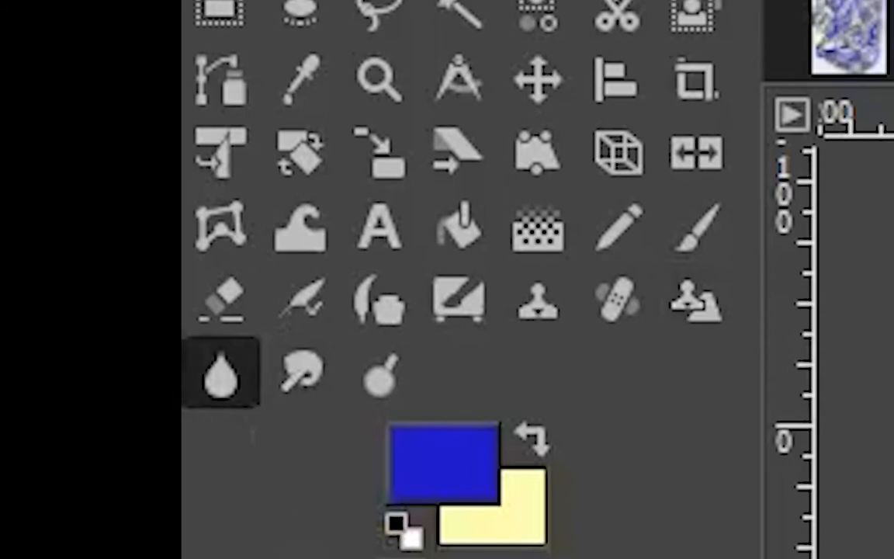
click(334, 386)
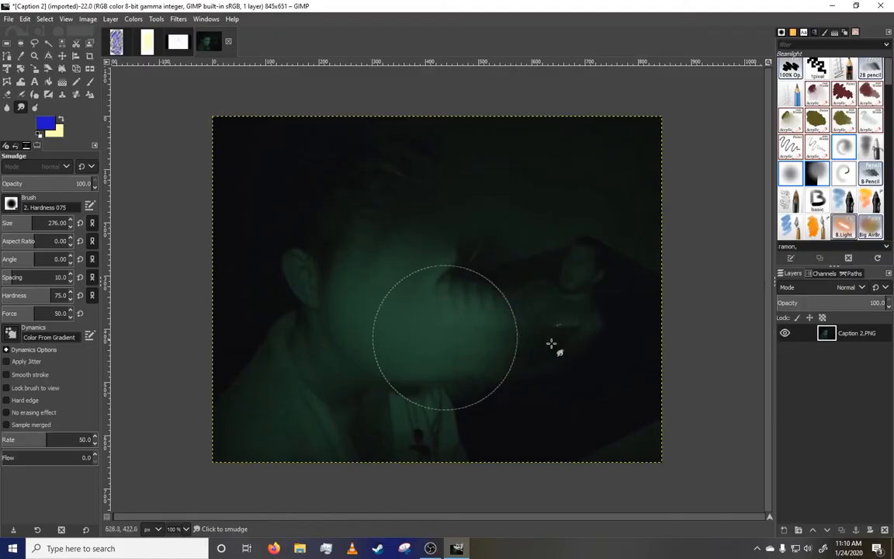
mouse_move(553, 344)
mouse_down()
mouse_move(292, 302)
mouse_move(614, 158)
mouse_move(503, 319)
mouse_move(447, 278)
mouse_move(334, 241)
mouse_up()
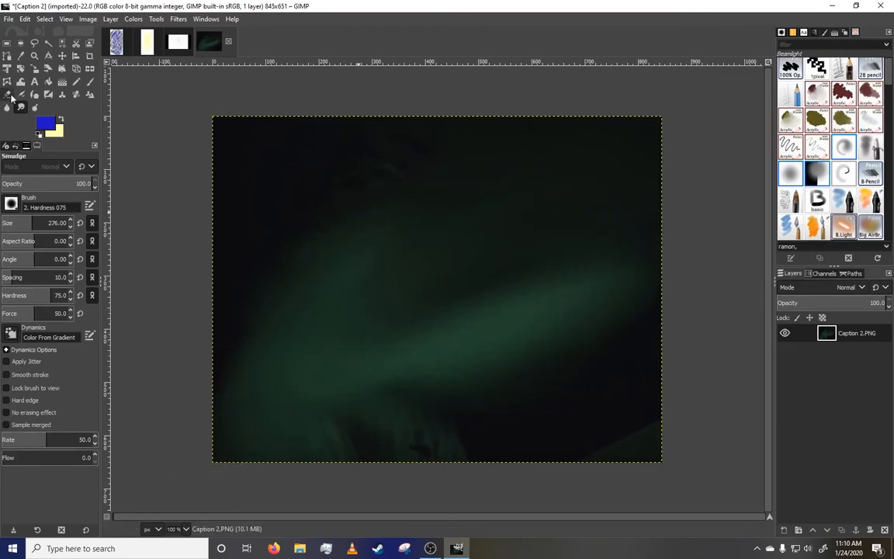
click(34, 107)
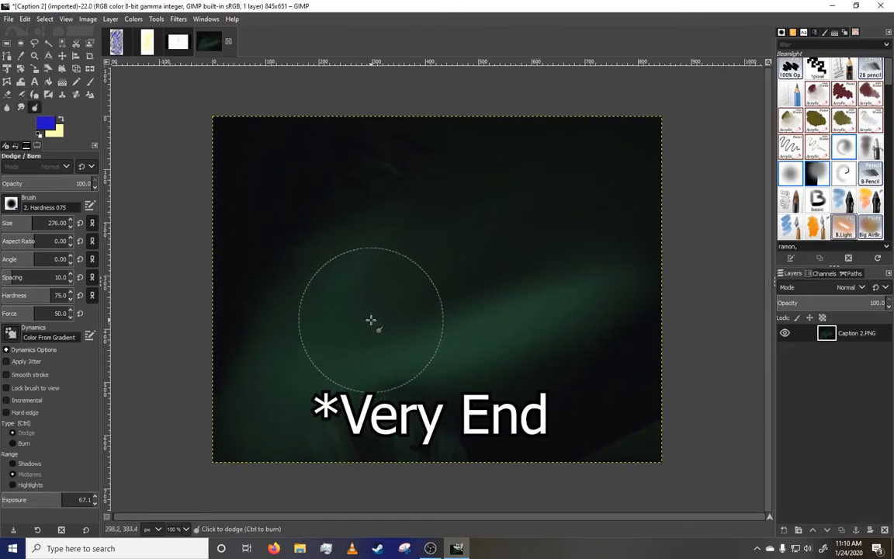
click(21, 108)
mouse_move(352, 286)
mouse_down()
mouse_move(461, 178)
mouse_move(572, 220)
mouse_move(514, 387)
mouse_move(545, 477)
mouse_move(374, 431)
mouse_move(462, 160)
mouse_move(357, 218)
mouse_move(198, 404)
mouse_move(224, 354)
mouse_move(501, 178)
mouse_move(536, 291)
mouse_move(606, 325)
mouse_move(631, 382)
mouse_up()
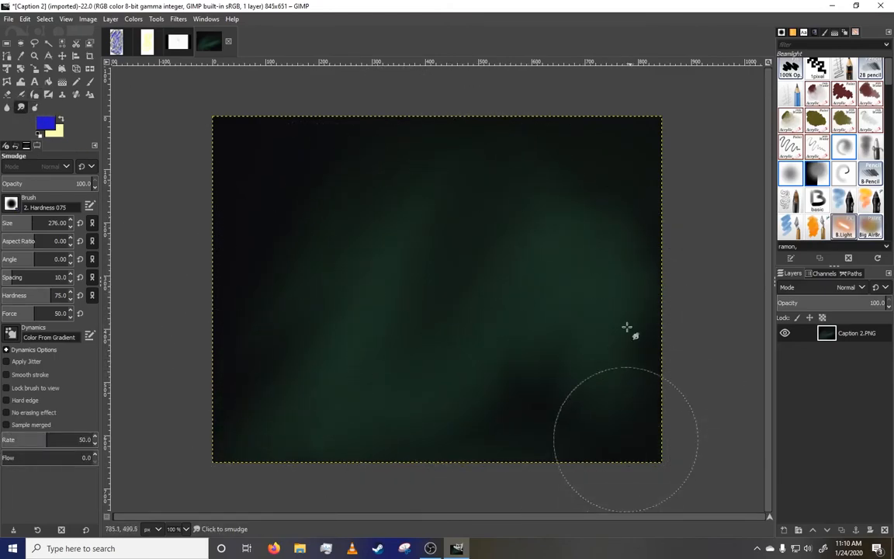
- Undo the smudge strokes to restore the photo
click(24, 18)
click(28, 32)
click(25, 19)
click(27, 32)
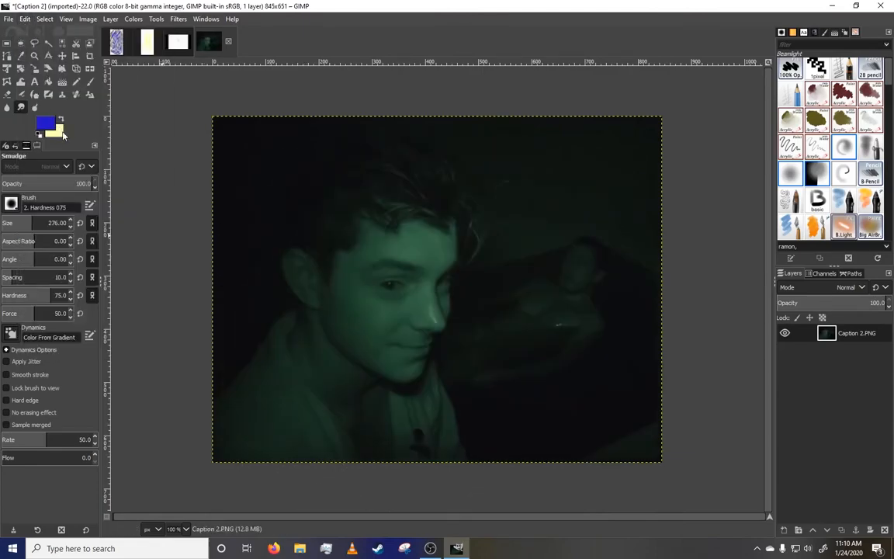
- Choose the Dodge/Burn tool and reduce its brush size to 24
click(34, 108)
drag(31, 225, 8, 224)
click(15, 225)
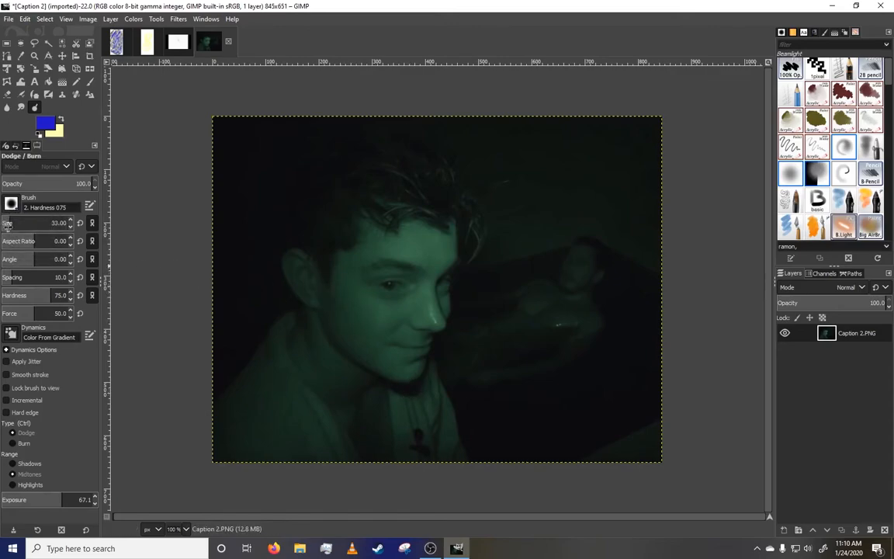
click(7, 224)
click(7, 223)
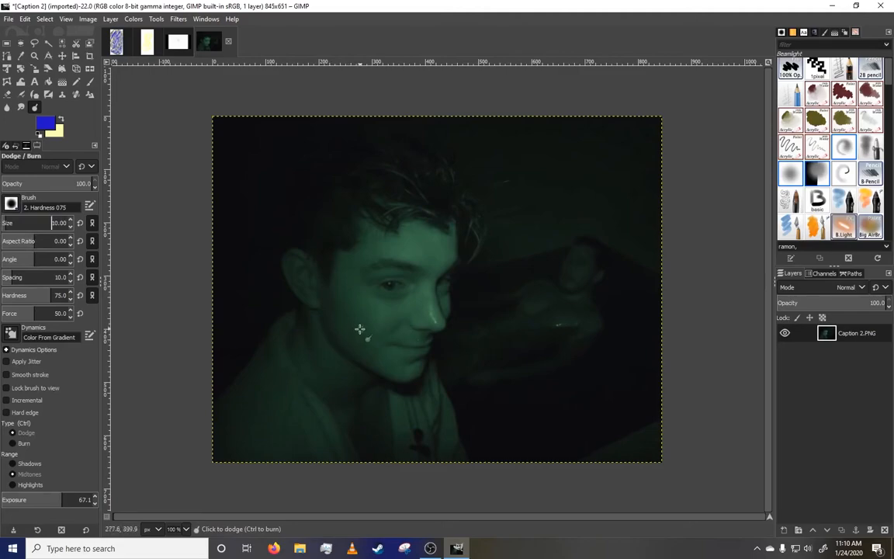
drag(4, 227, 16, 225)
- Burn dark strokes under the eye, on the cheek and along the jaw, and dodge a highlight on the nose
key(ctrl)
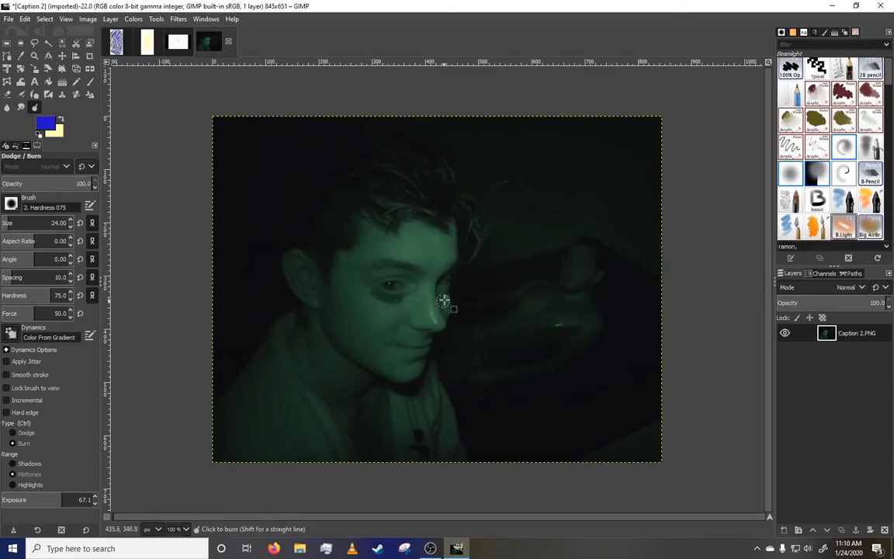
mouse_move(447, 289)
mouse_down()
mouse_move(324, 323)
mouse_move(331, 286)
mouse_move(346, 346)
mouse_move(368, 367)
mouse_move(327, 292)
mouse_move(365, 362)
mouse_move(330, 301)
mouse_move(398, 346)
mouse_move(396, 314)
mouse_move(368, 356)
mouse_move(374, 386)
mouse_up()
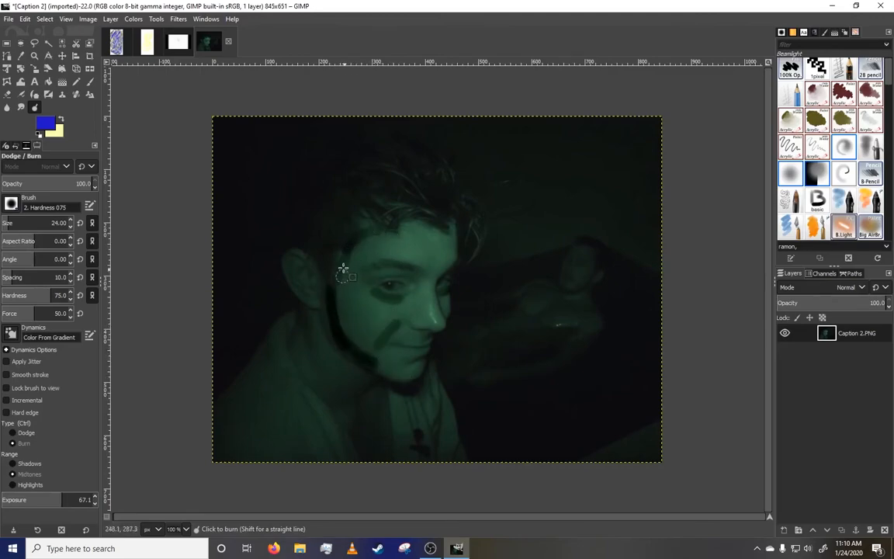
drag(431, 326, 436, 305)
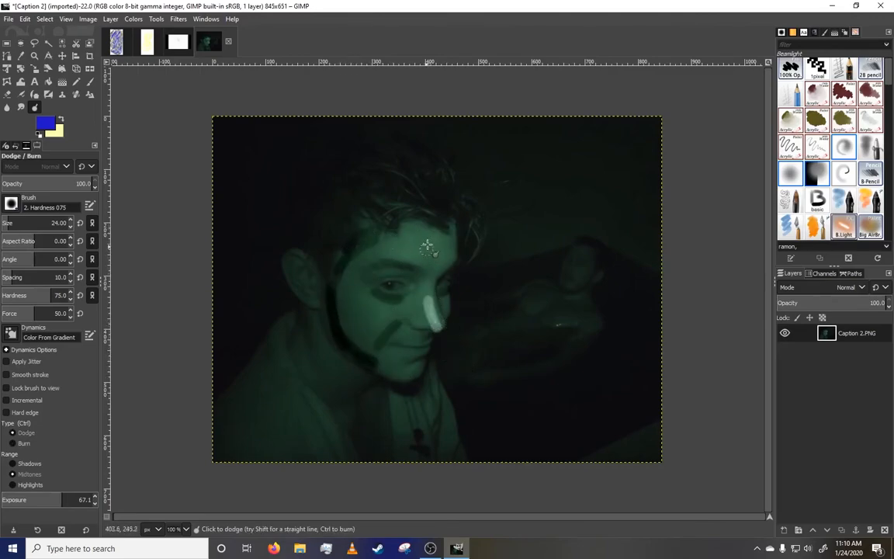
- Blend the burned strokes along the jaw and cheek with the Smudge tool at size 24
click(20, 108)
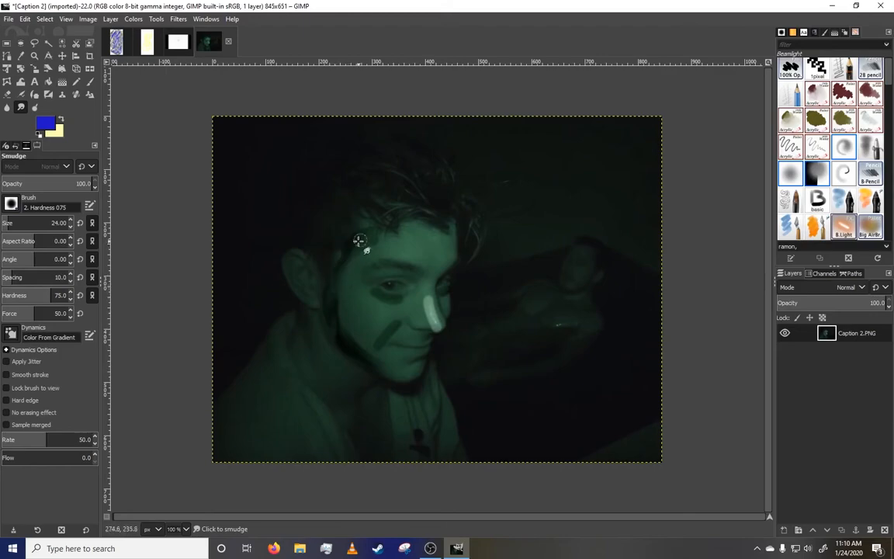
drag(379, 364, 382, 343)
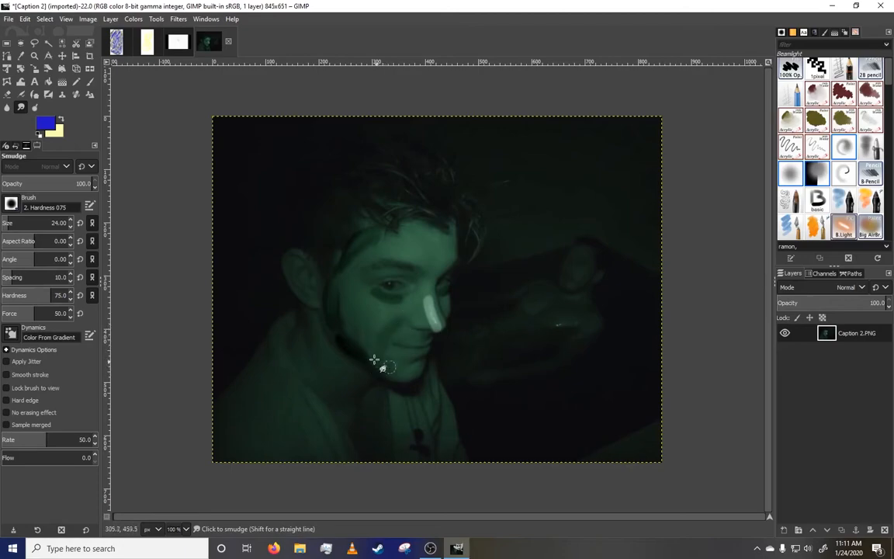
mouse_move(331, 331)
mouse_down()
mouse_move(330, 305)
mouse_move(343, 330)
mouse_up()
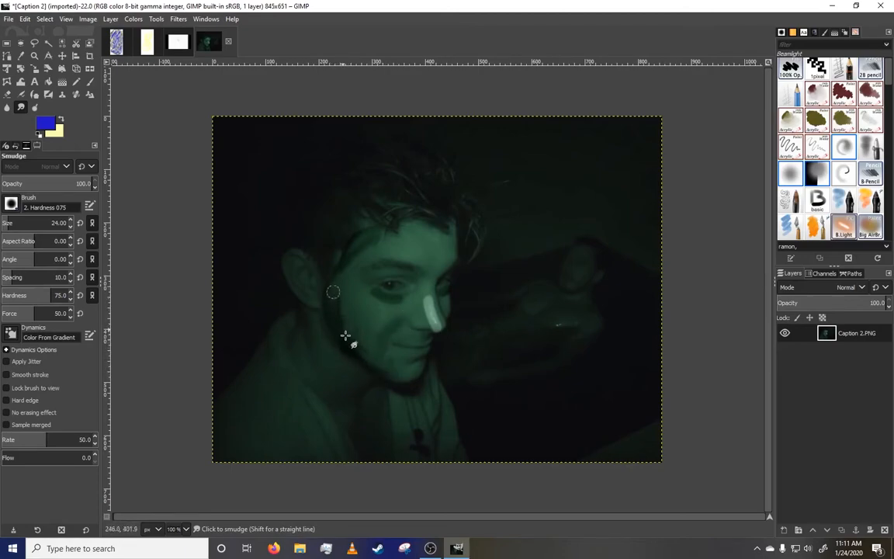
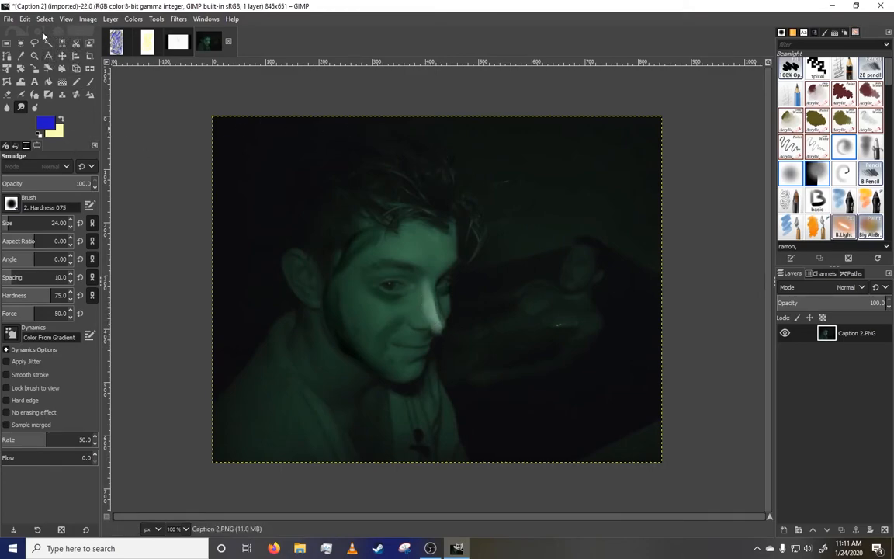
- Undo the smudge, dodge and burn strokes on the face
click(26, 19)
click(44, 19)
click(26, 19)
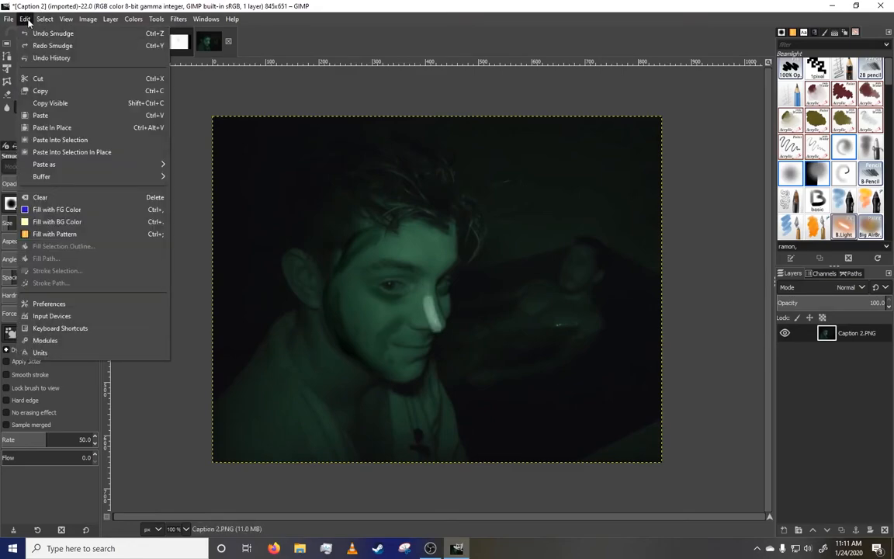
click(27, 34)
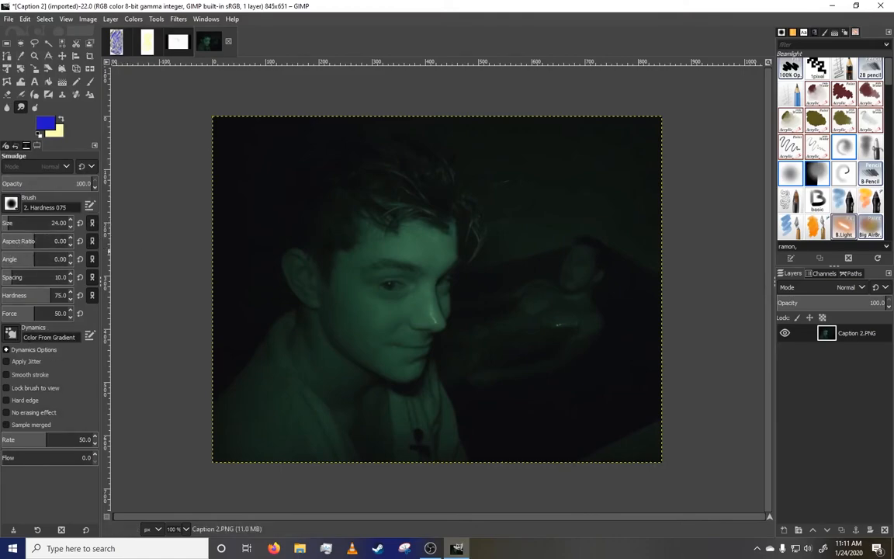
- Browse the brush dynamics presets available for the Smudge tool and close the list
click(11, 332)
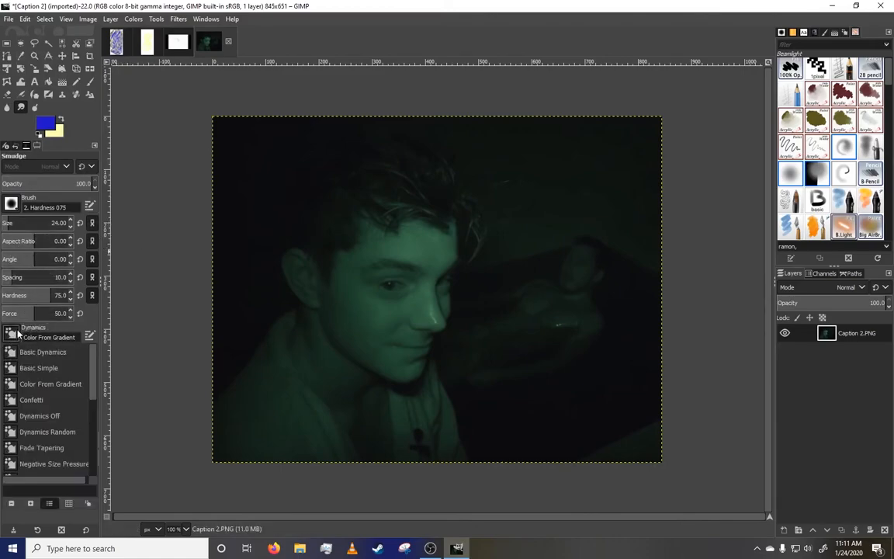
scroll(81, 409, down, 5)
scroll(81, 408, up, 4)
scroll(84, 360, down, 1)
click(114, 353)
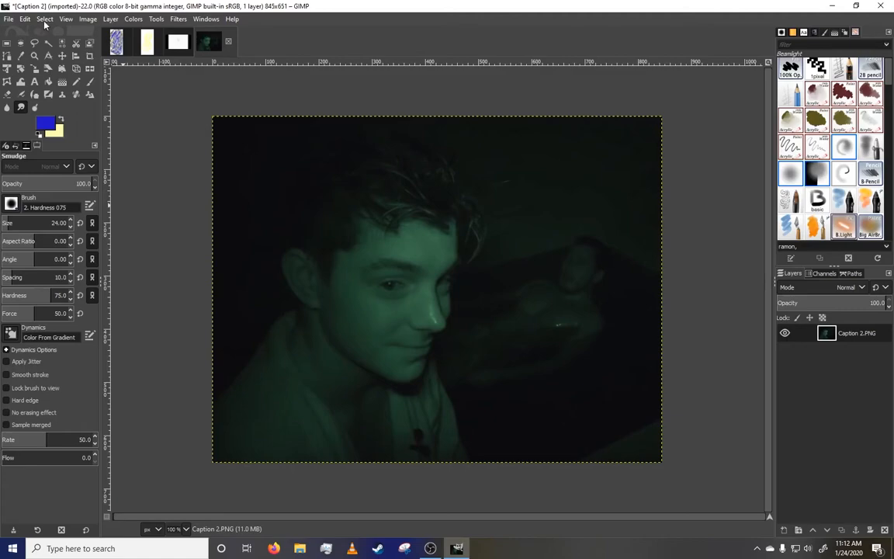
click(67, 19)
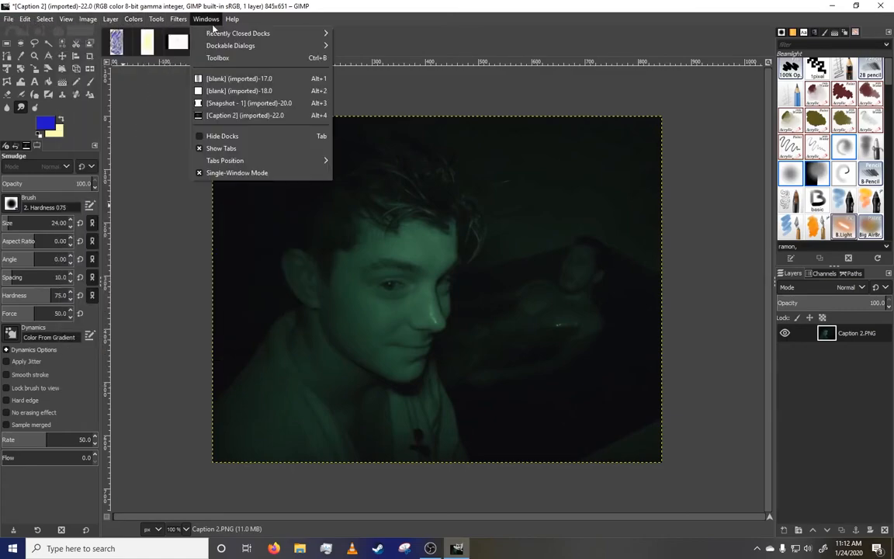
click(144, 6)
click(135, 19)
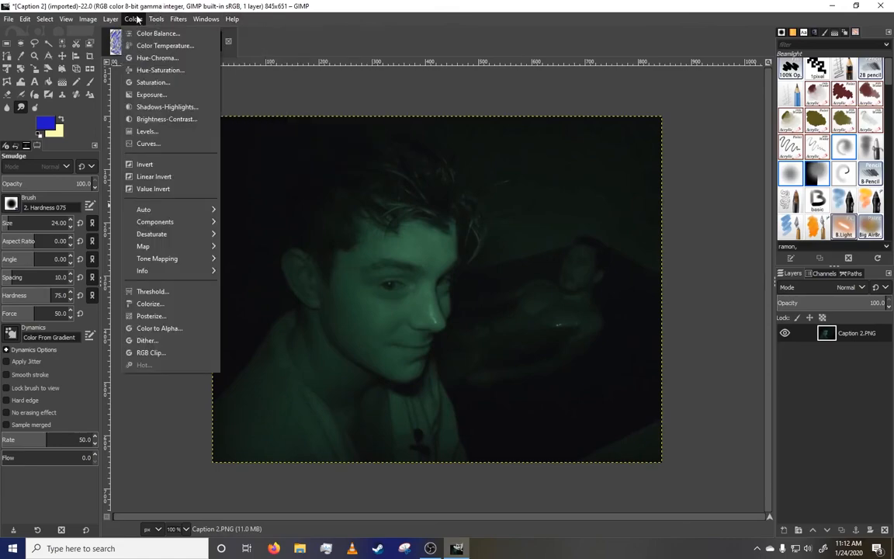
key(Escape)
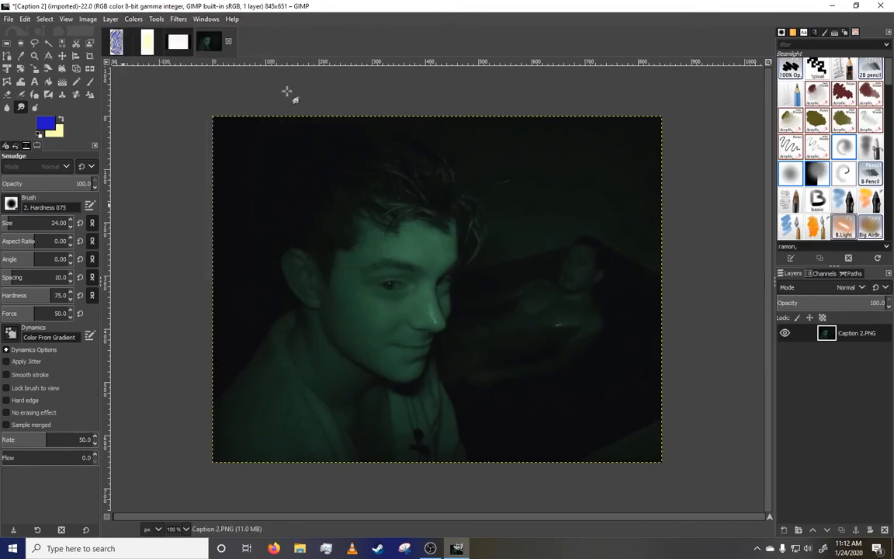
key(c)
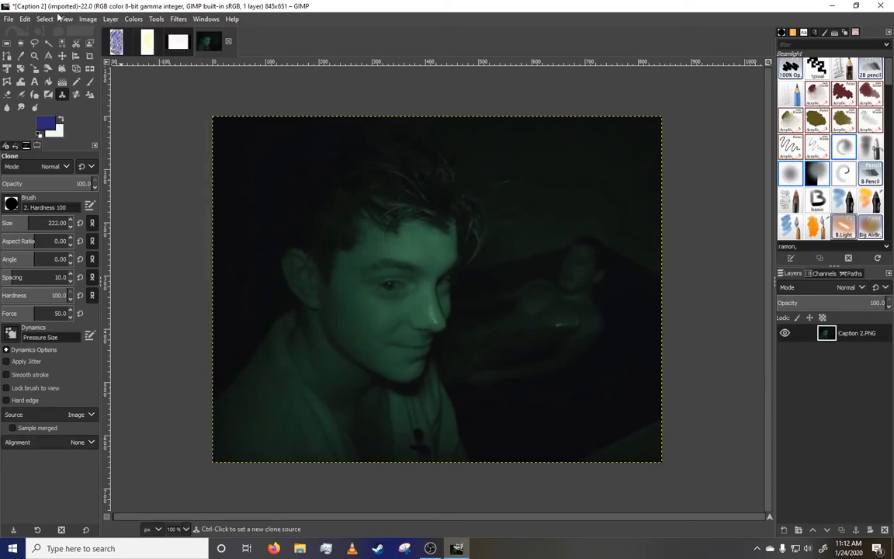
- Shift the photo's midtones slightly toward cyan with Color Balance
click(131, 23)
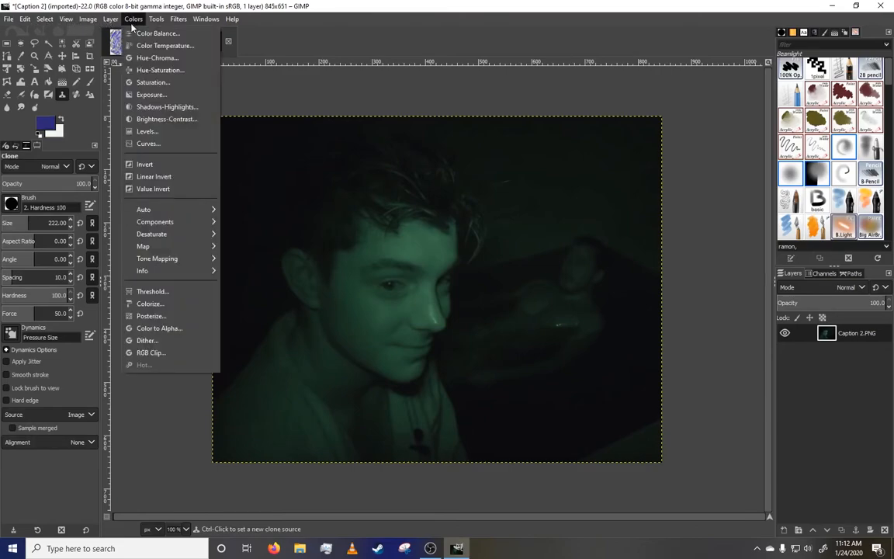
click(158, 33)
mouse_move(192, 187)
mouse_down()
mouse_move(171, 187)
mouse_move(194, 187)
mouse_move(182, 187)
mouse_up()
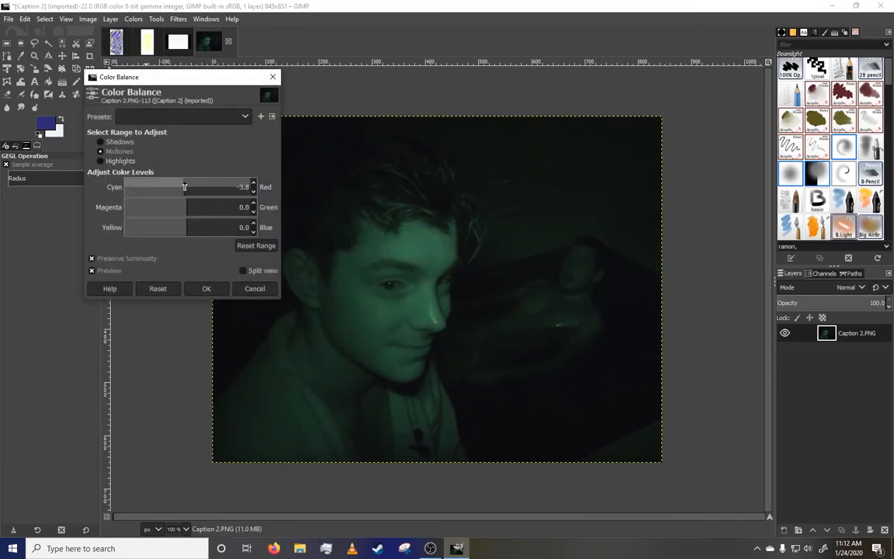
click(207, 288)
- Adjust the photo's color temperature and apply the change
click(132, 22)
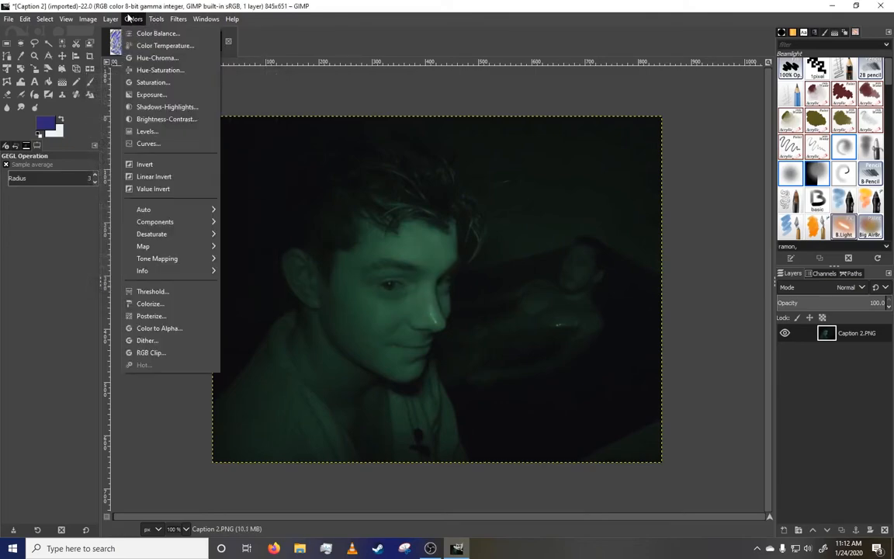
click(136, 47)
drag(171, 138, 183, 160)
click(206, 192)
- Adjust the photo's overall hue, lightness and saturation with Hue-Saturation and apply the result
click(133, 19)
click(177, 72)
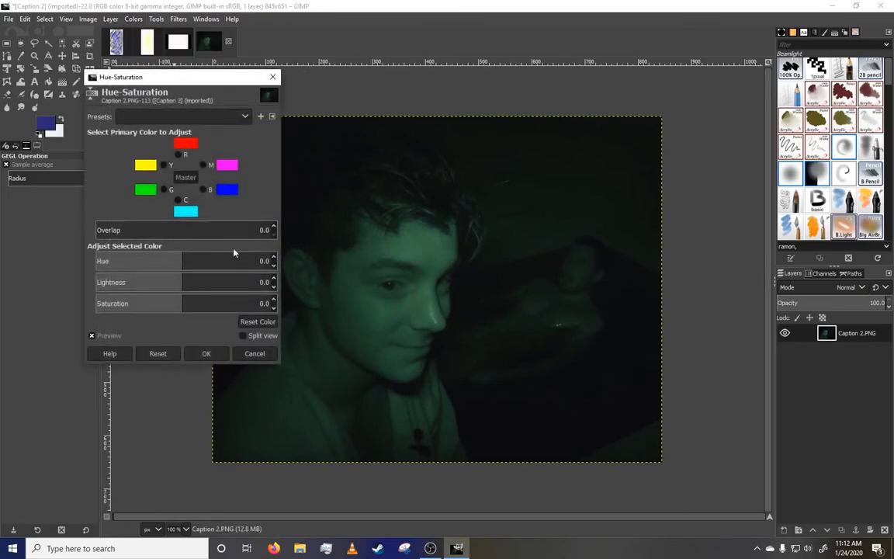
drag(230, 261, 230, 284)
drag(189, 306, 200, 306)
drag(140, 304, 134, 281)
click(198, 358)
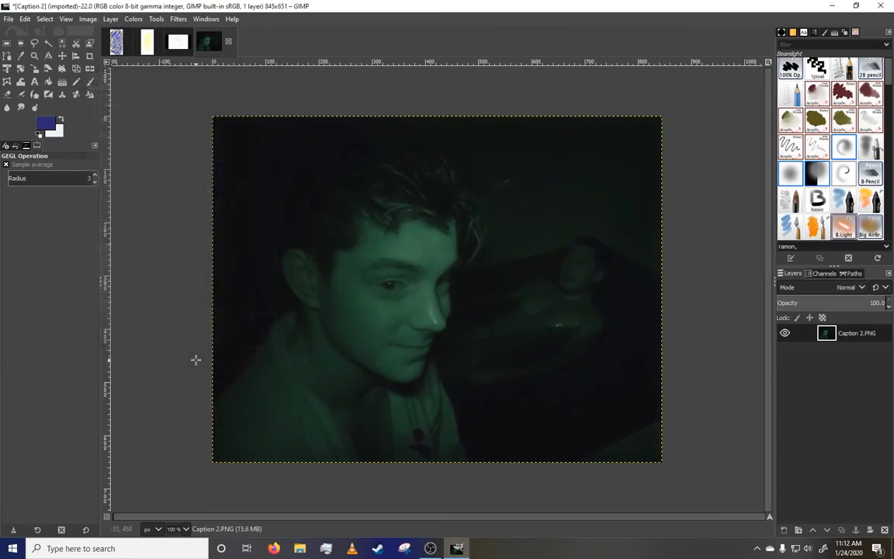
- Invert the colors of the photo
click(134, 20)
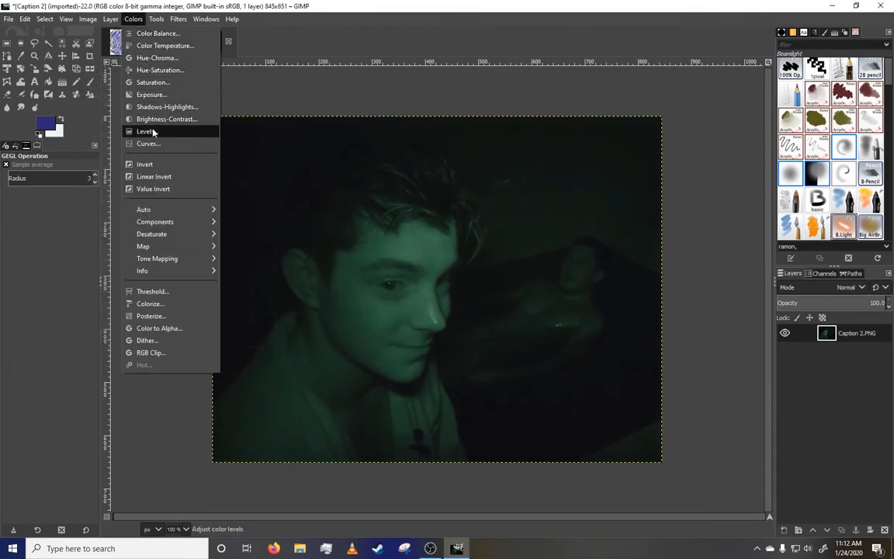
click(166, 164)
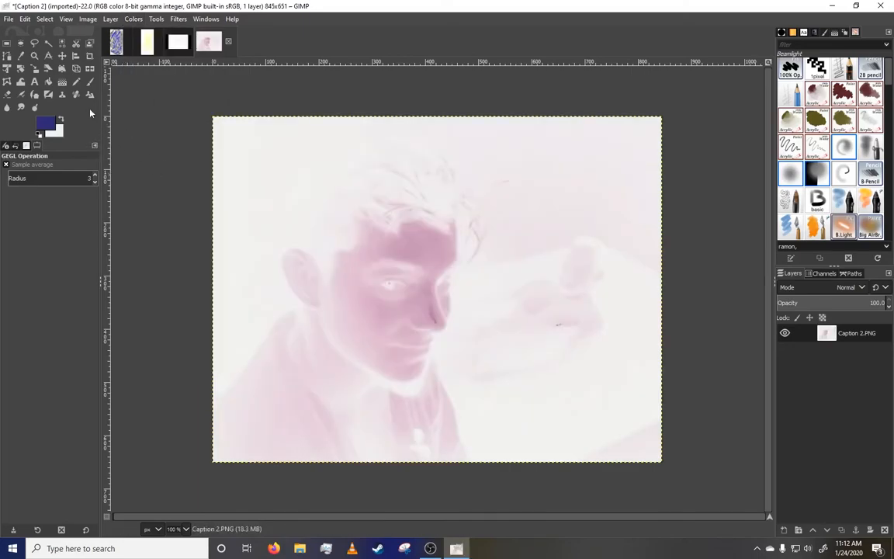
- Undo the last color inversion of the photo
click(26, 19)
click(43, 34)
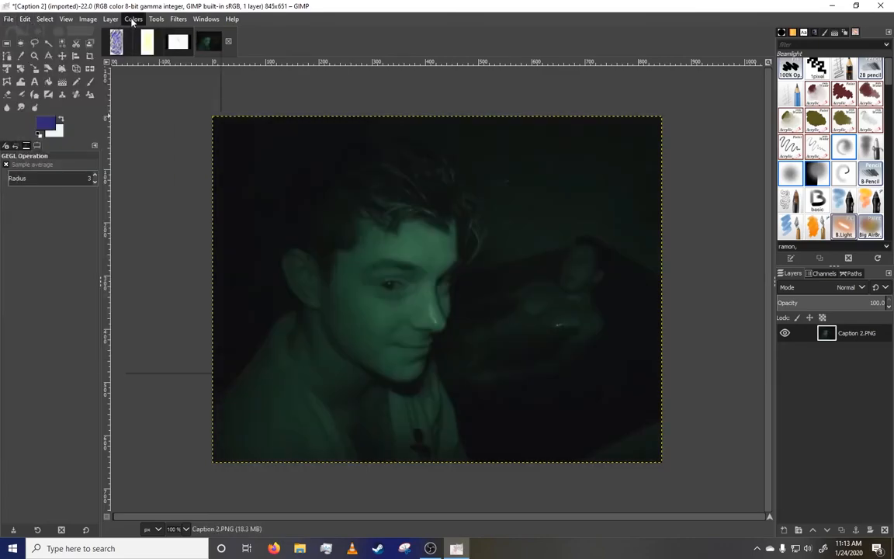
- Try Value Invert on the photo and undo it
click(133, 19)
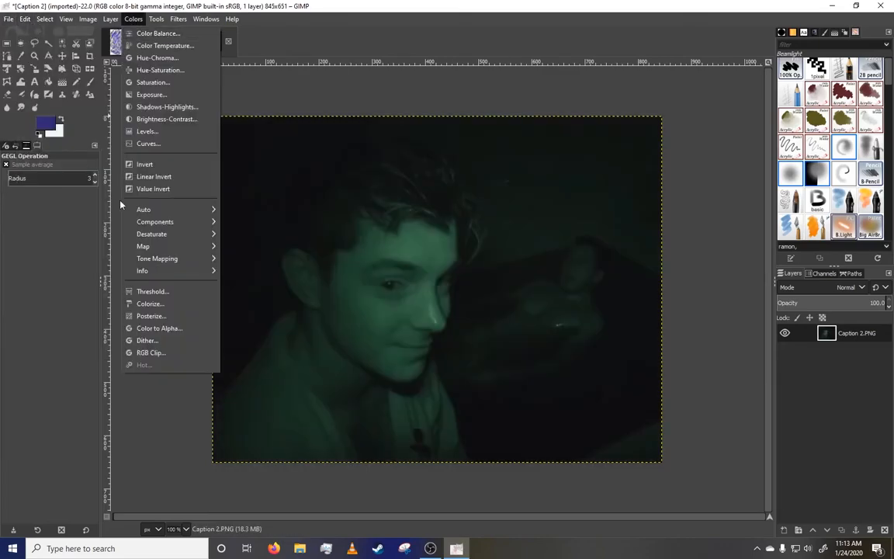
click(183, 189)
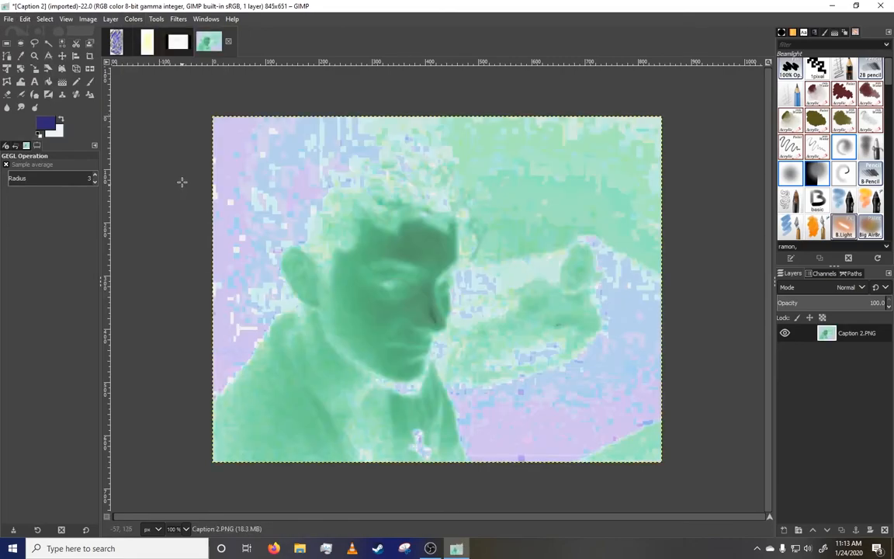
click(26, 19)
click(41, 34)
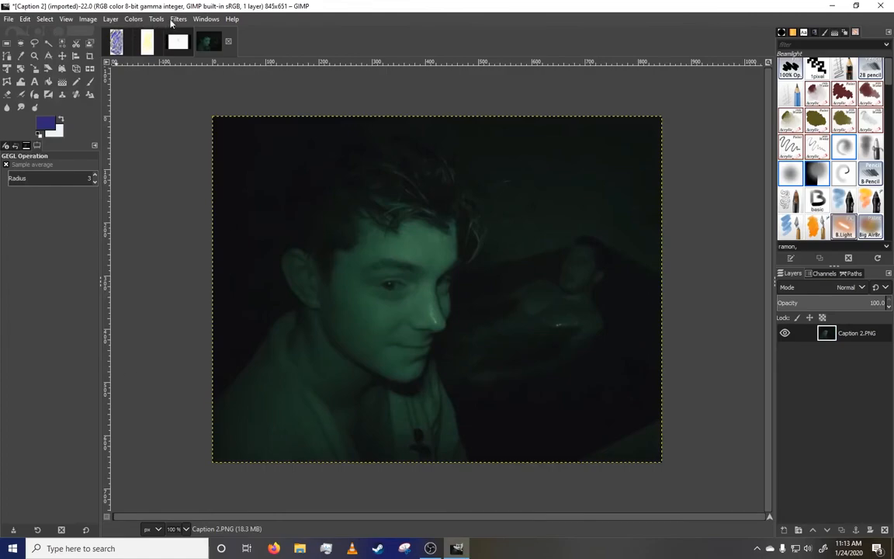
- Apply the Pixelize blur filter to the photo with block width and height set to 1
click(177, 19)
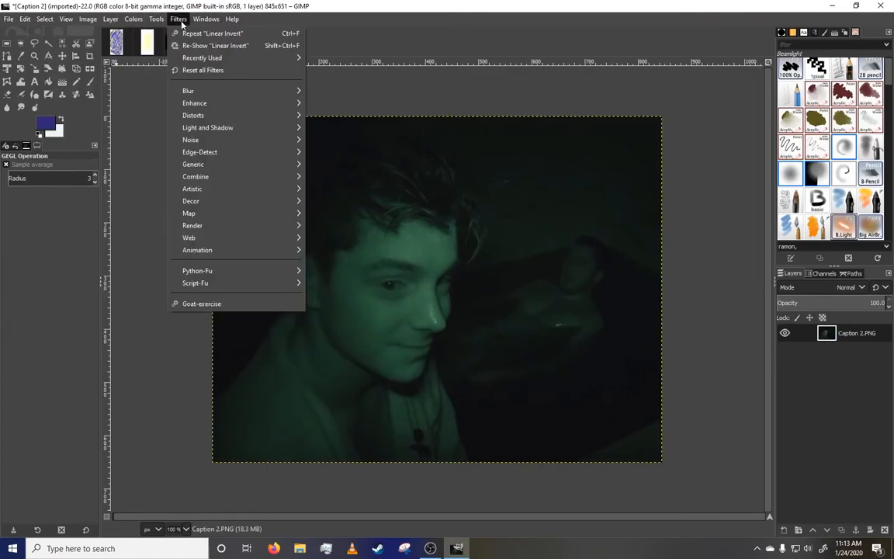
mouse_move(214, 93)
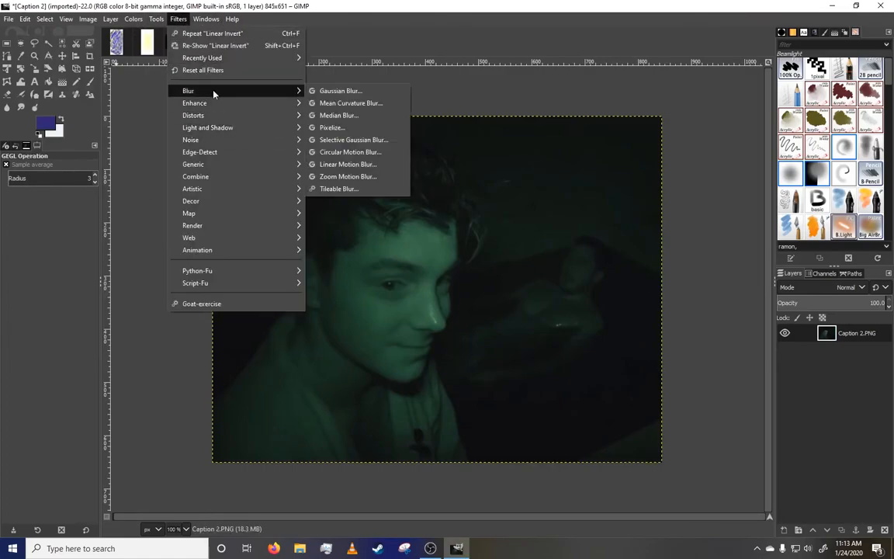
click(336, 127)
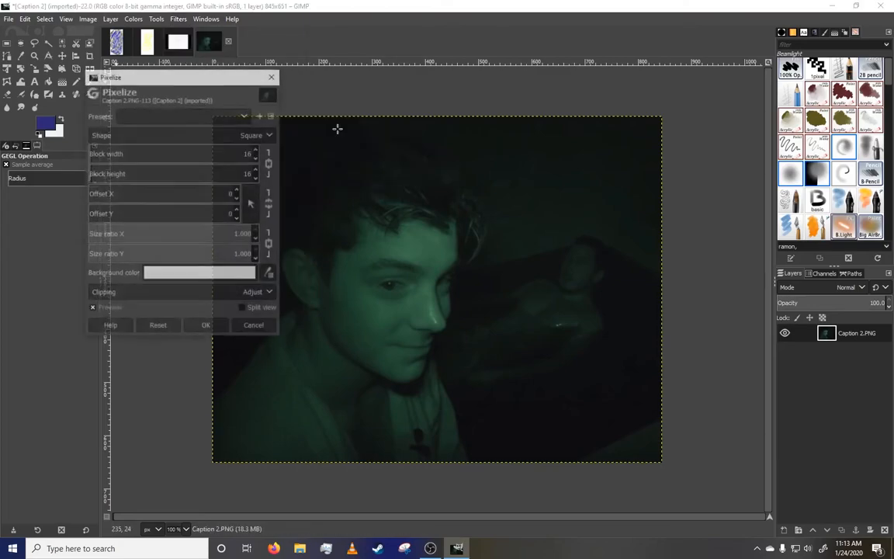
drag(92, 153, 1, 211)
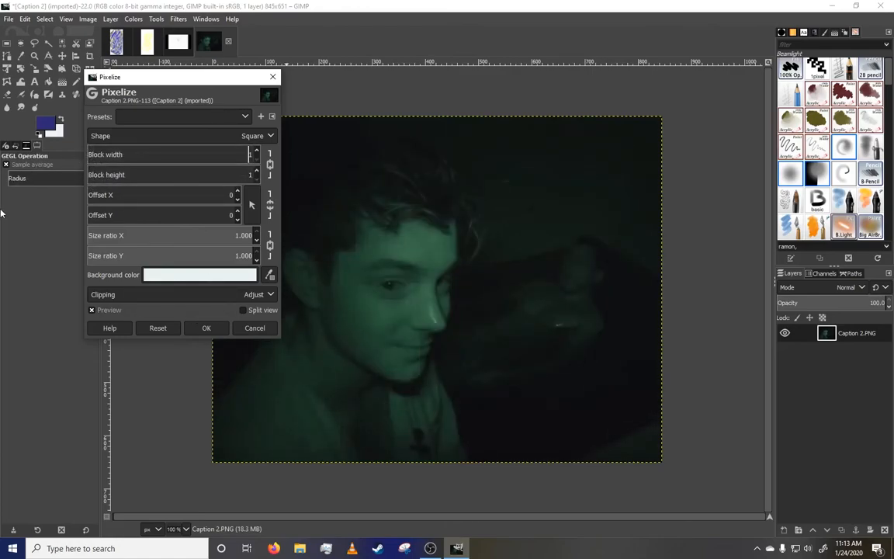
click(205, 327)
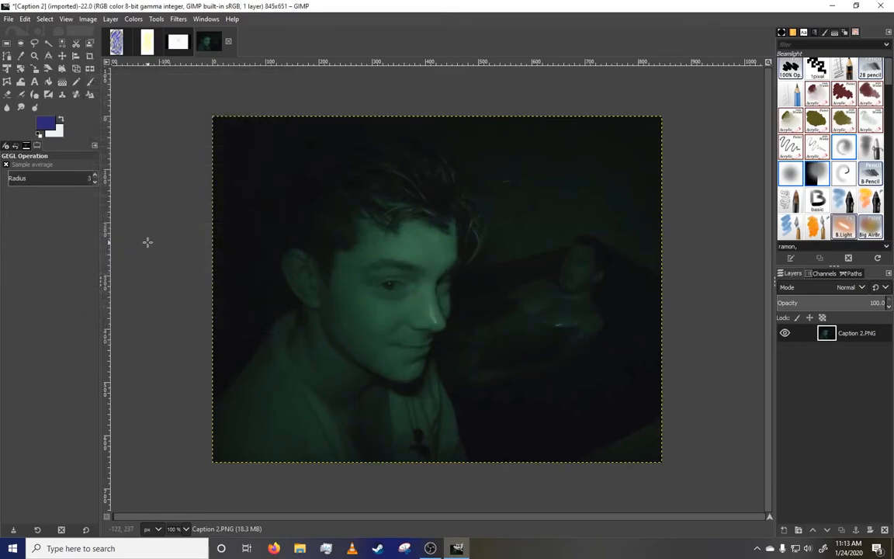
- Sharpen the photo with Unsharp Mask, using a radius of about 19.3 and an amount of about 4.4
click(176, 18)
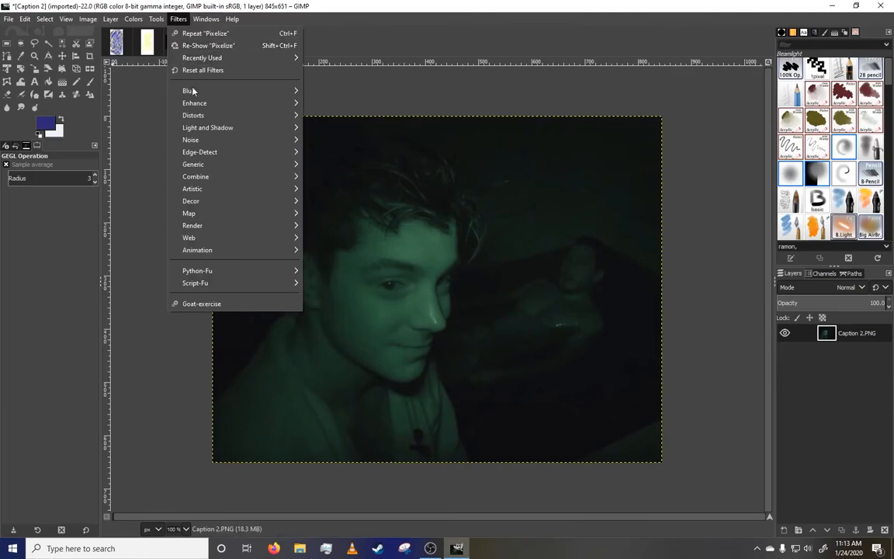
mouse_move(194, 91)
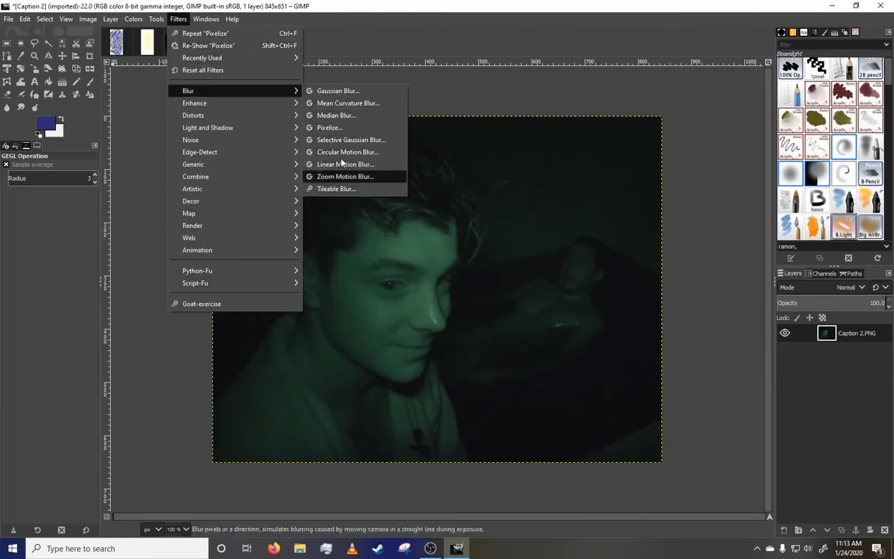
mouse_move(251, 109)
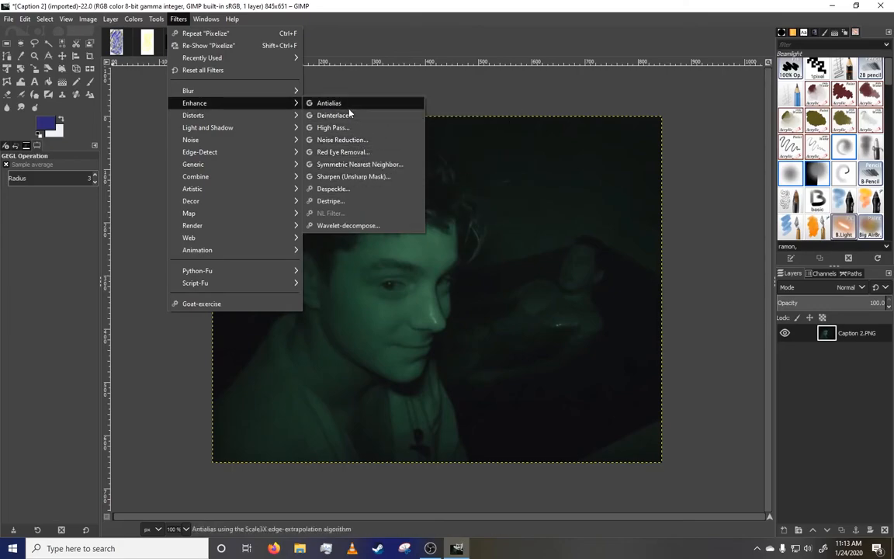
click(379, 183)
drag(173, 137, 281, 143)
drag(372, 159, 249, 137)
drag(155, 157, 215, 159)
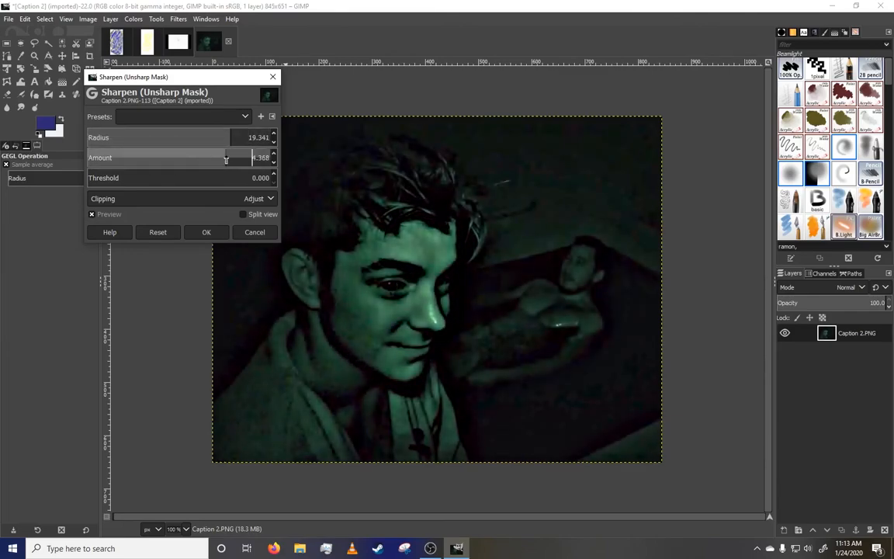
click(203, 232)
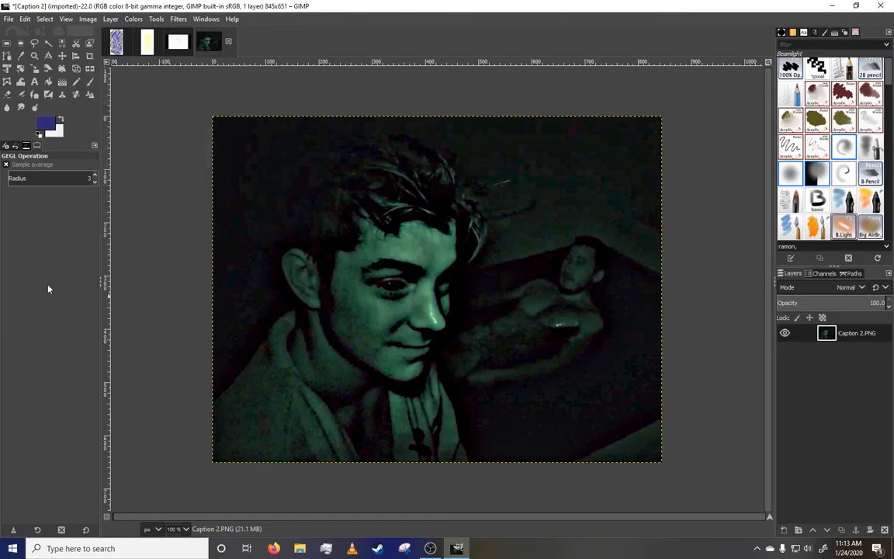
- Apply Lens Distortion to the photo with Main about -34, Edge about -82 and Zoom about 30
click(177, 20)
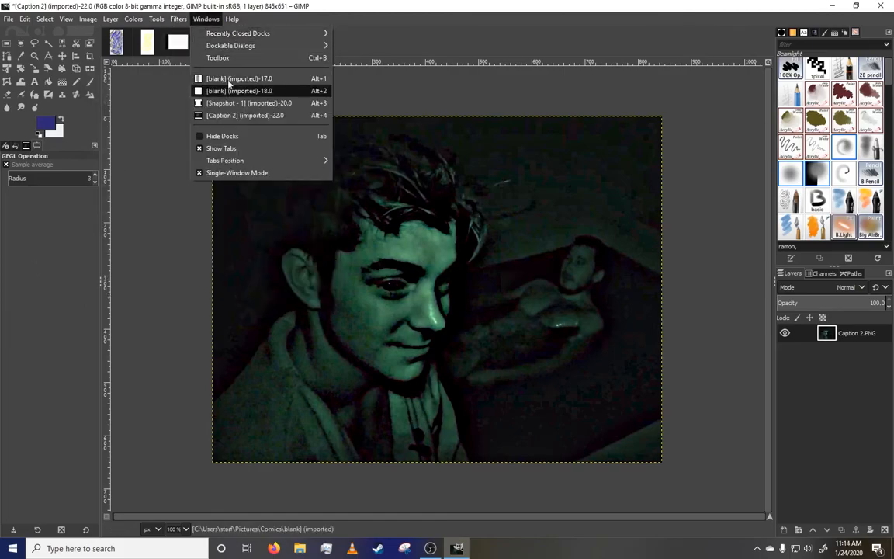
mouse_move(200, 114)
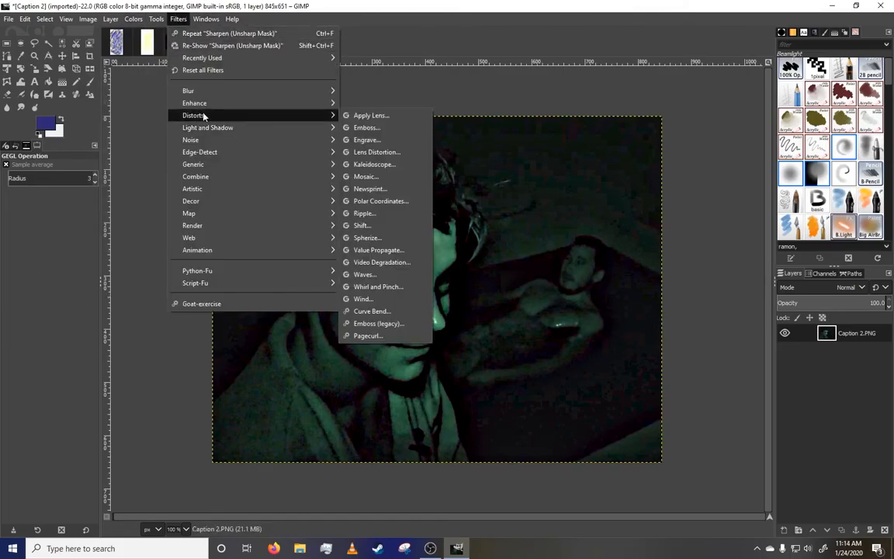
click(385, 151)
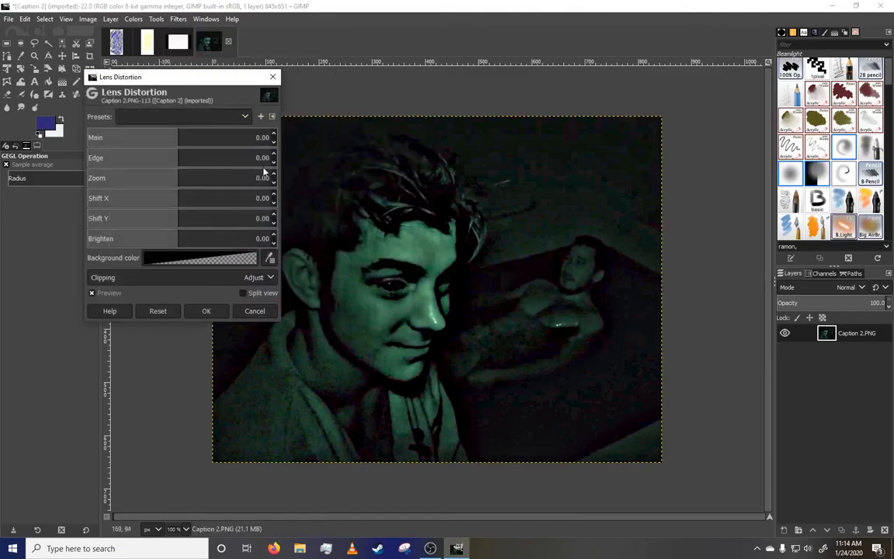
click(206, 138)
drag(206, 138, 147, 138)
drag(194, 163, 152, 159)
mouse_move(186, 178)
mouse_down()
mouse_move(180, 181)
mouse_move(219, 183)
mouse_move(194, 183)
mouse_up()
drag(152, 159, 116, 165)
mouse_move(206, 181)
mouse_down()
mouse_move(230, 179)
mouse_move(206, 186)
mouse_up()
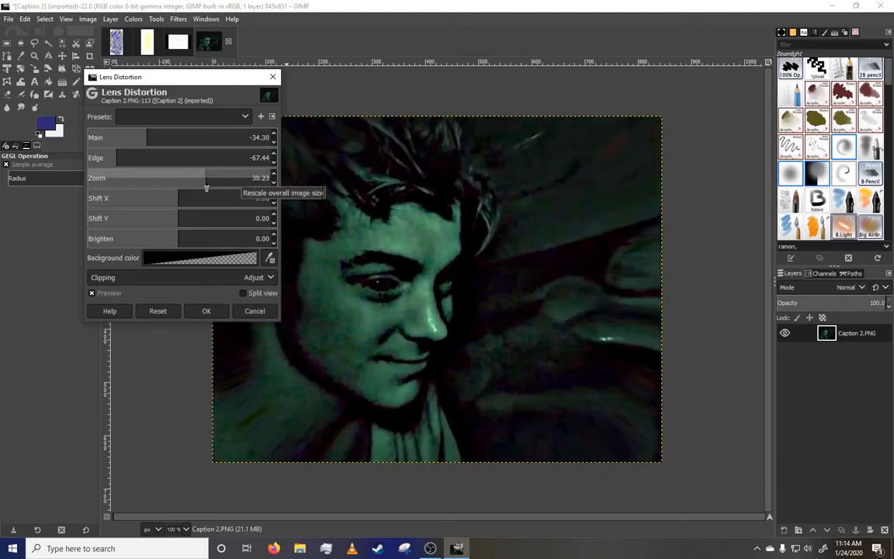
mouse_move(117, 158)
mouse_down()
mouse_move(152, 158)
mouse_move(99, 159)
mouse_up()
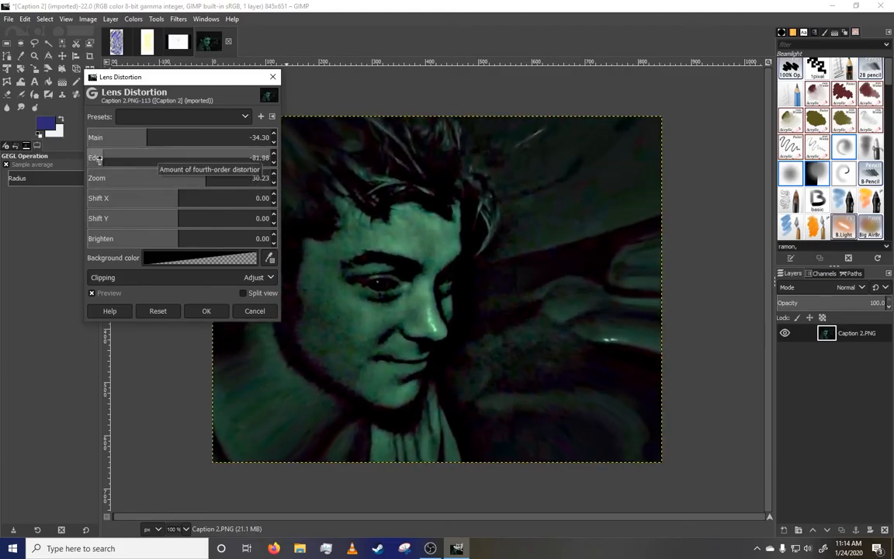
click(207, 311)
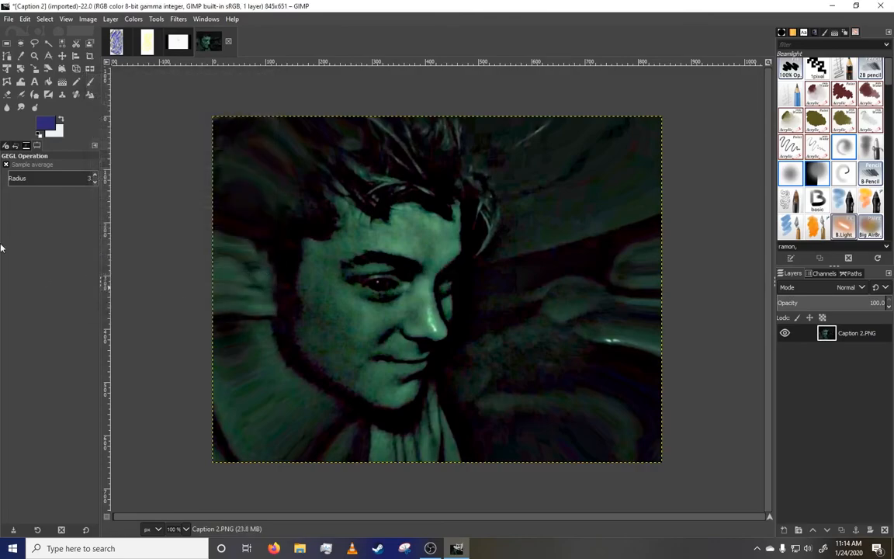
- Apply the Hurl noise filter to the photo with randomization at 0% and repeat at 1
click(179, 19)
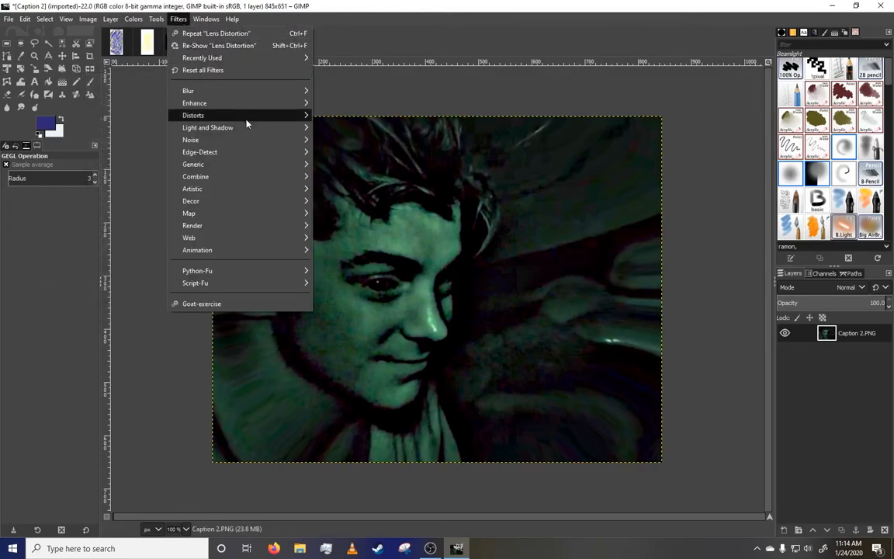
mouse_move(288, 145)
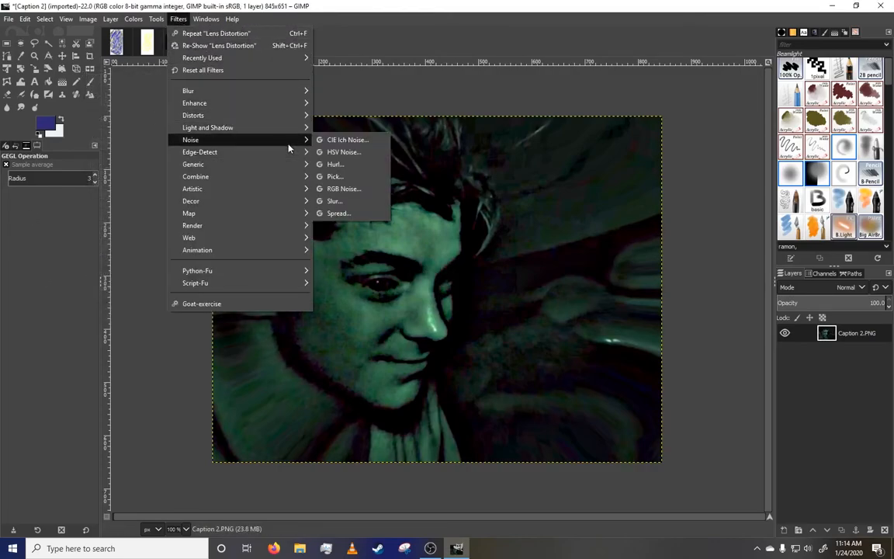
click(338, 165)
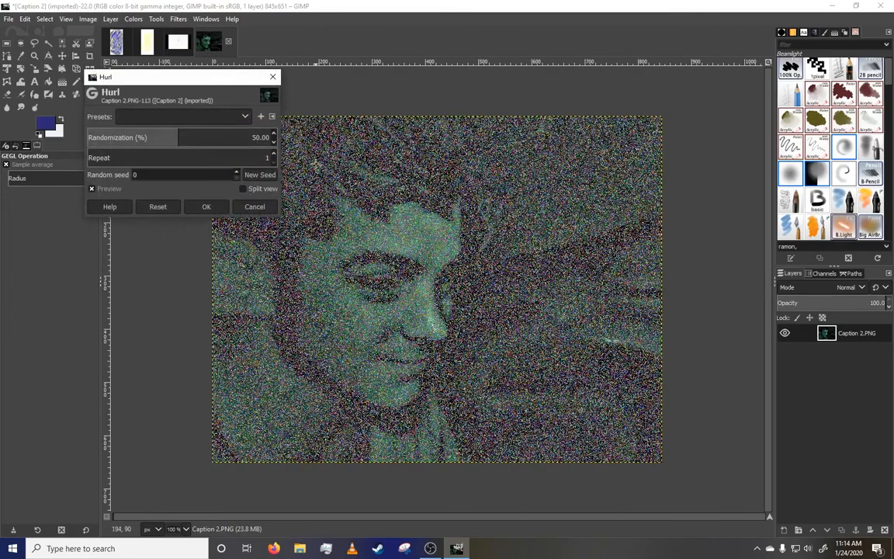
drag(177, 139, 78, 160)
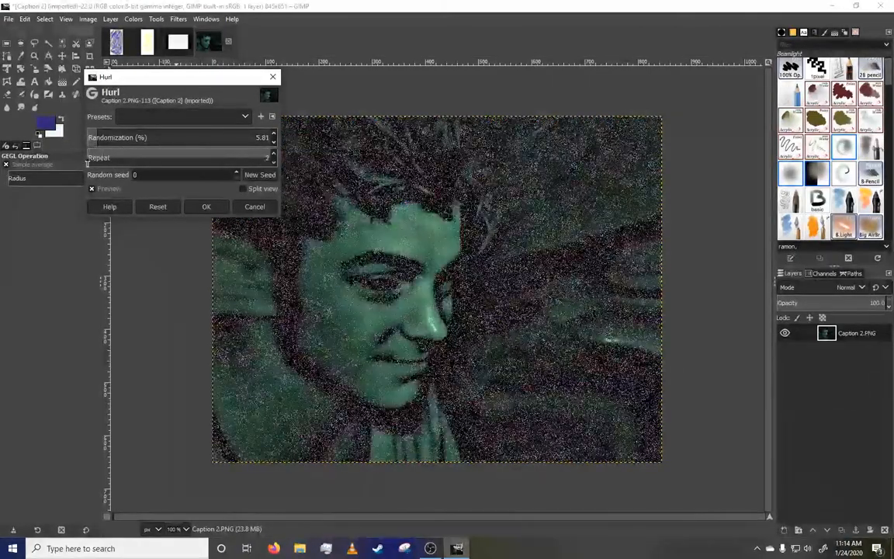
click(92, 137)
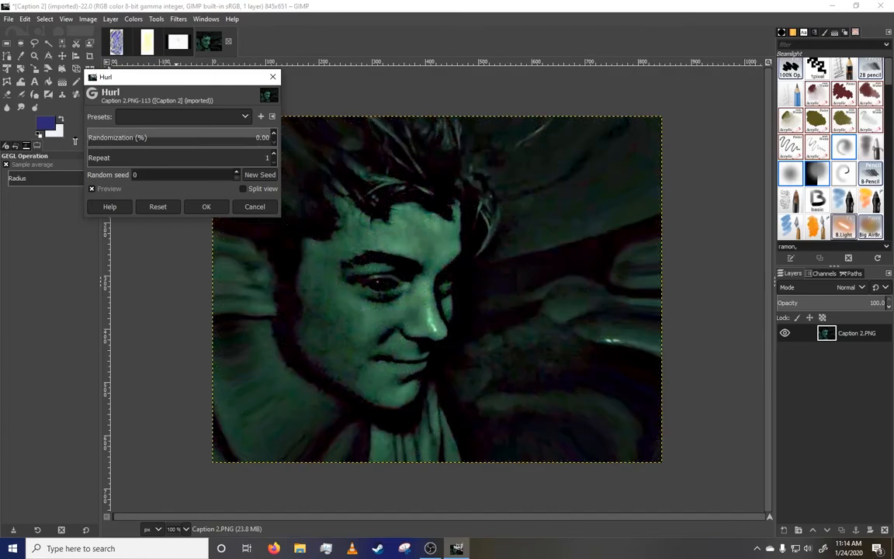
click(207, 206)
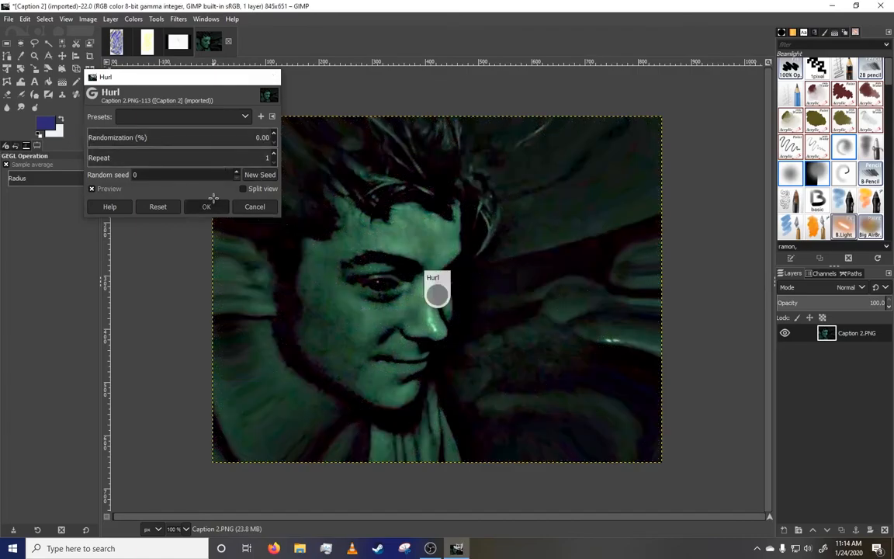
- Add CIE lch Noise to the photo with adjusted dulling and lightness
click(206, 19)
mouse_move(179, 19)
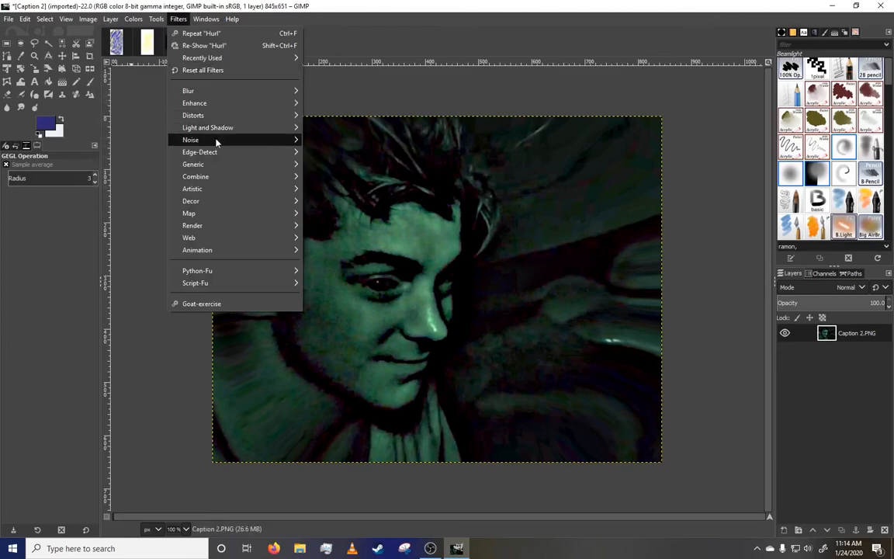
mouse_move(216, 140)
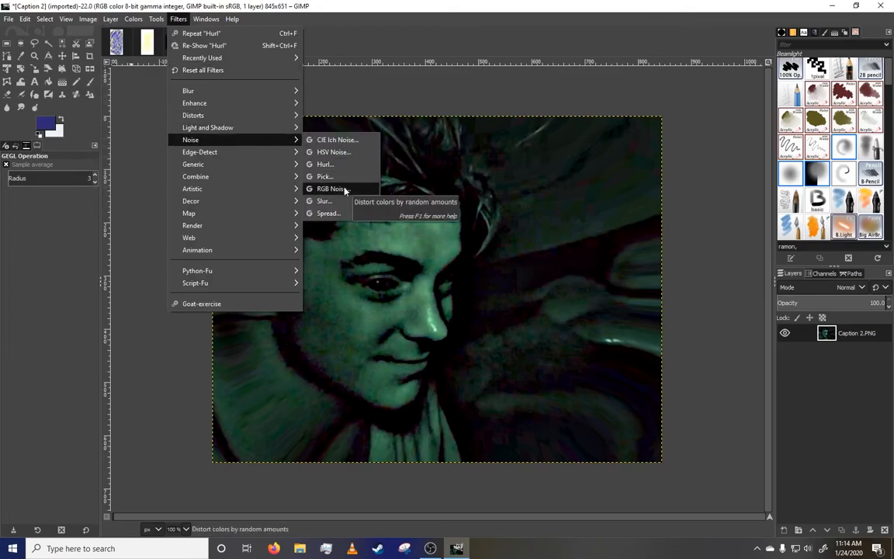
click(339, 140)
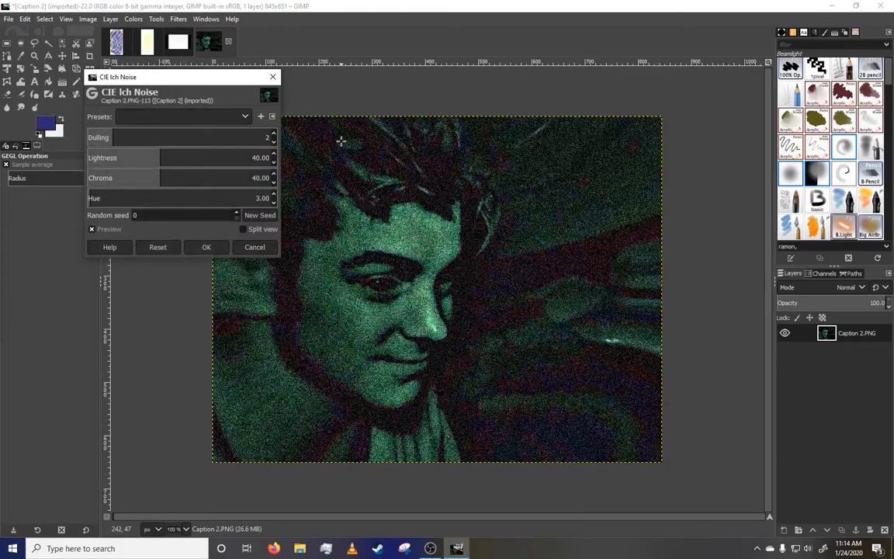
click(90, 138)
drag(90, 138, 128, 158)
click(207, 247)
- Apply the generic Dilate filter to the photo
click(199, 19)
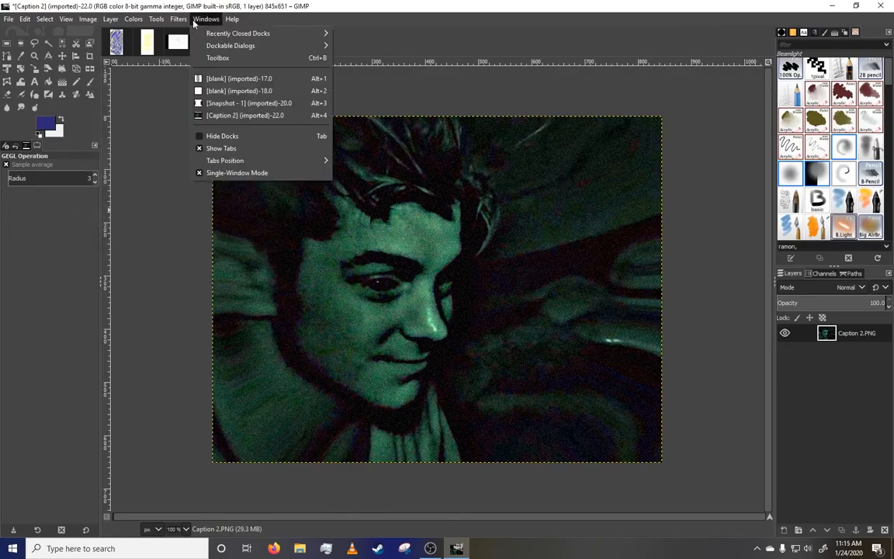
mouse_move(240, 159)
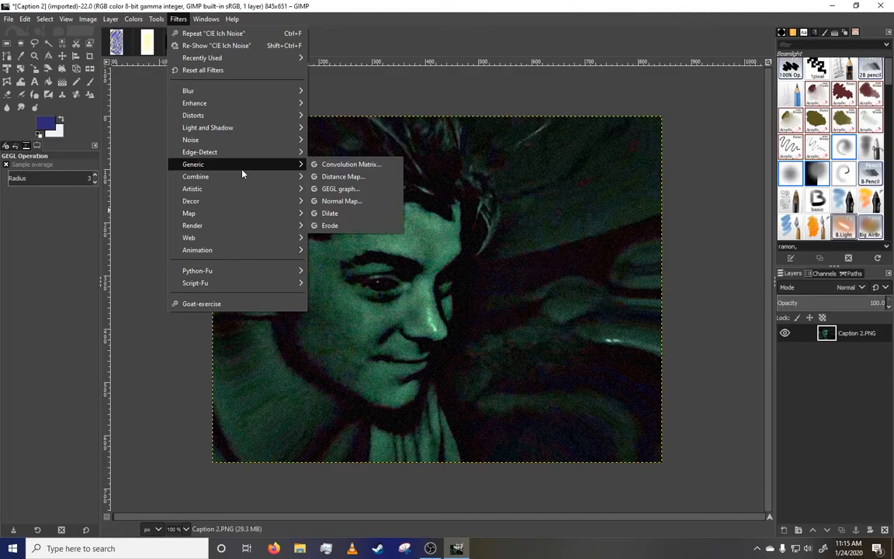
click(356, 213)
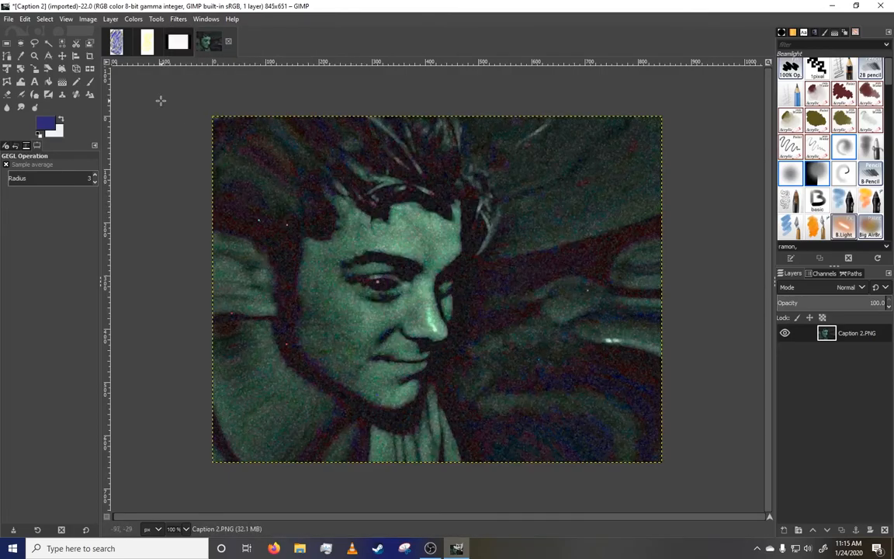
- Try the artistic Cartoon filter on the photo with a mask radius of about 10.17
click(179, 19)
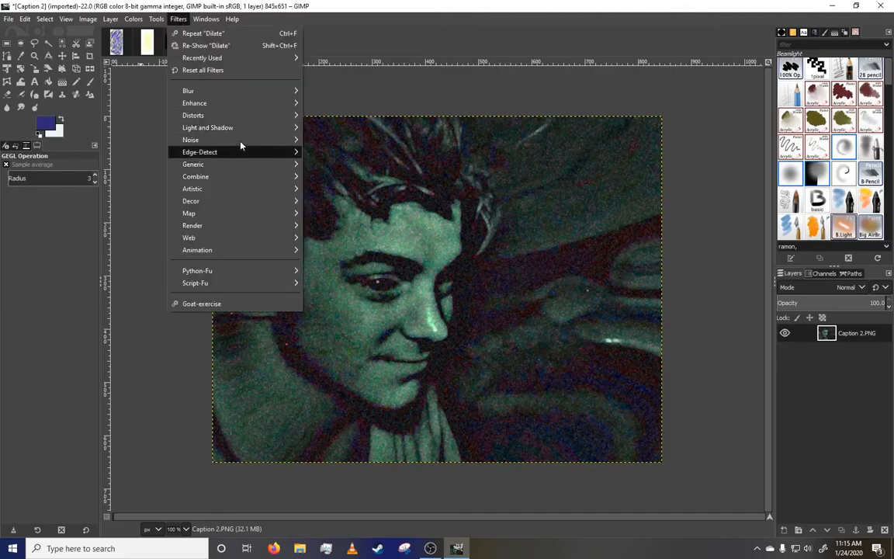
mouse_move(239, 153)
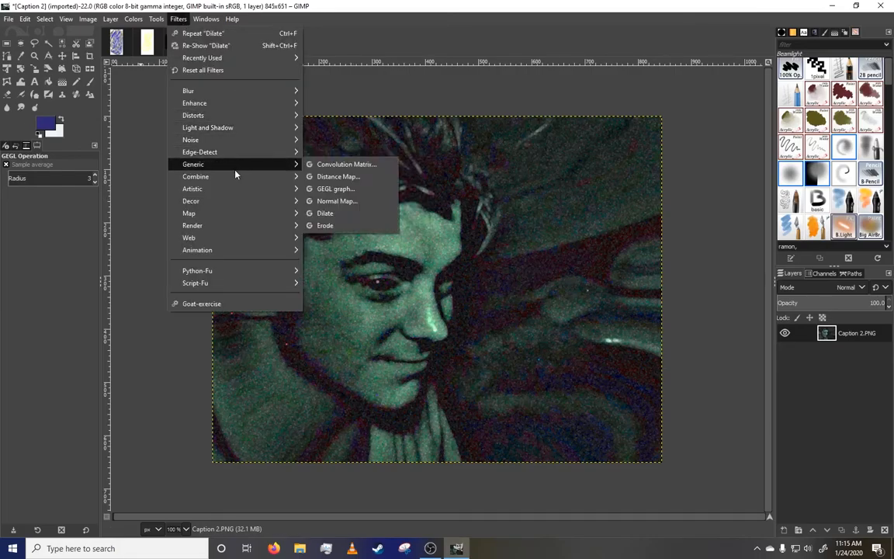
mouse_move(234, 180)
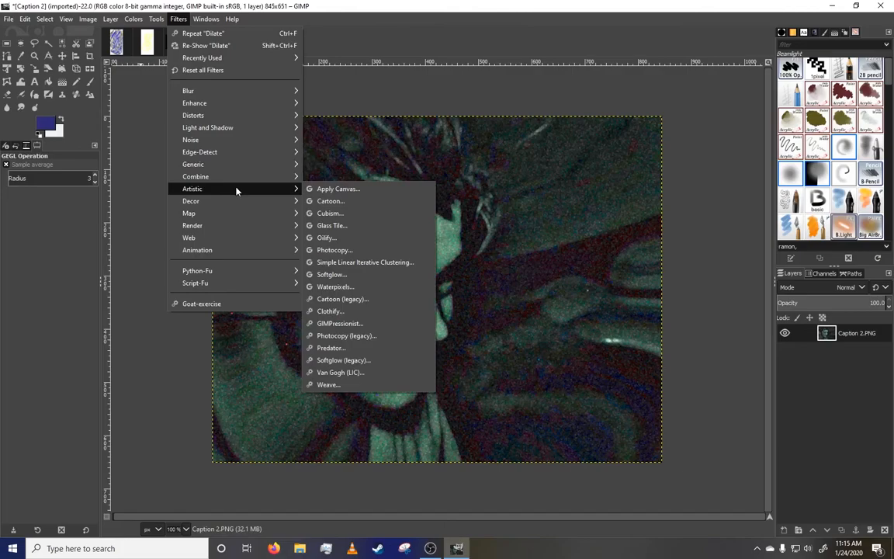
click(390, 200)
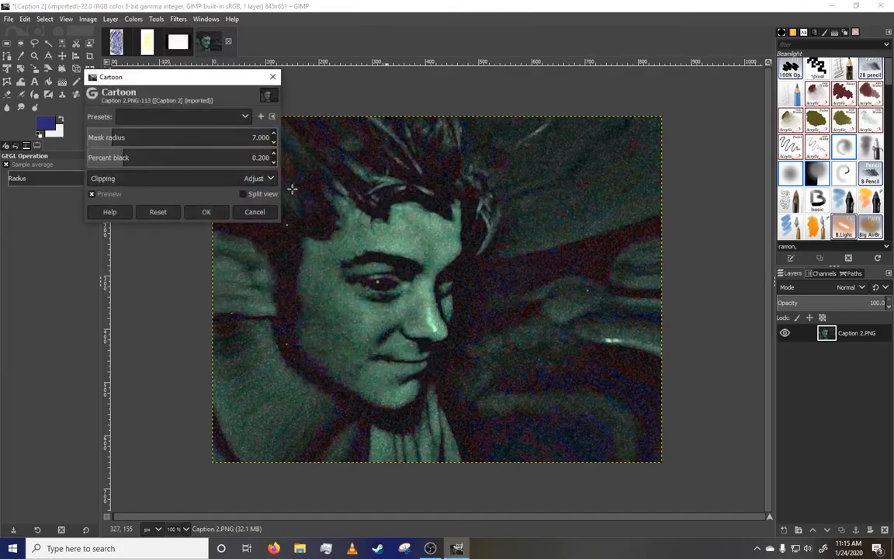
mouse_move(121, 138)
mouse_down()
mouse_move(149, 138)
mouse_move(124, 135)
mouse_up()
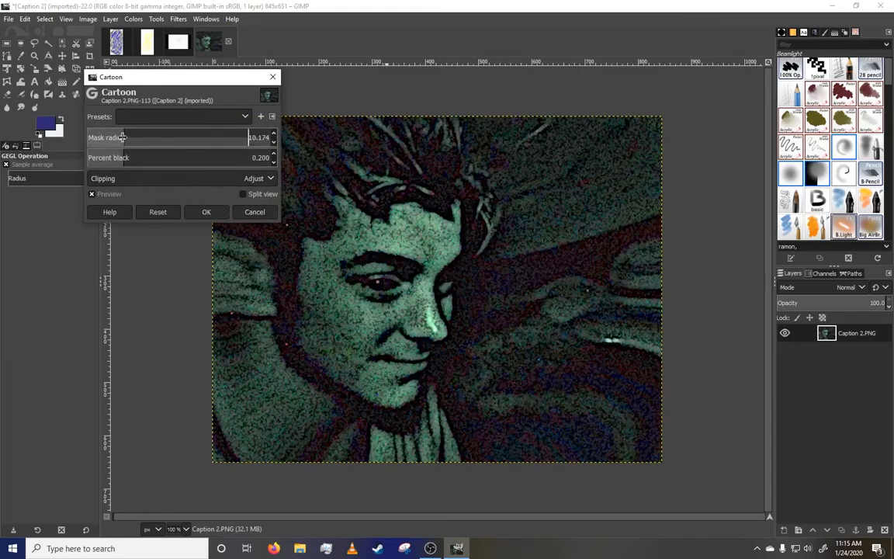
click(207, 211)
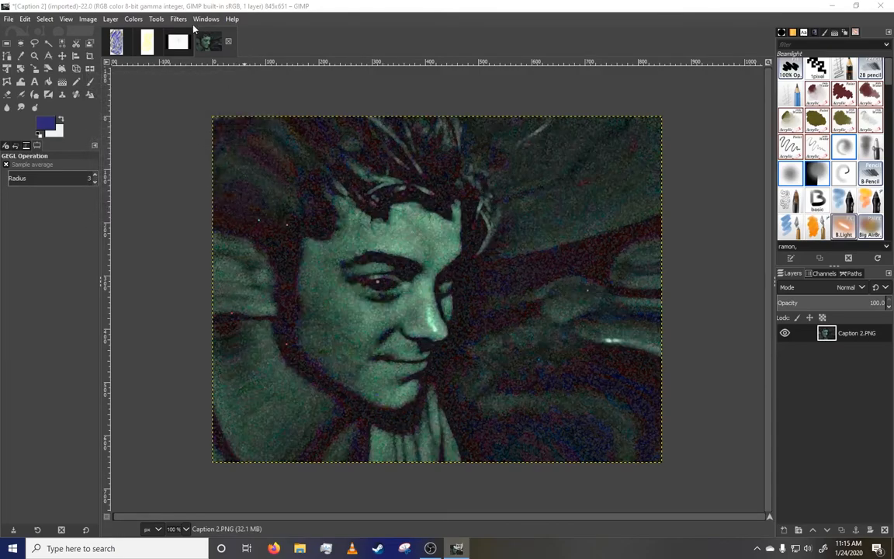
- Try the artistic Cubism filter on the photo with a tile size of about 111.6
click(178, 19)
mouse_move(226, 131)
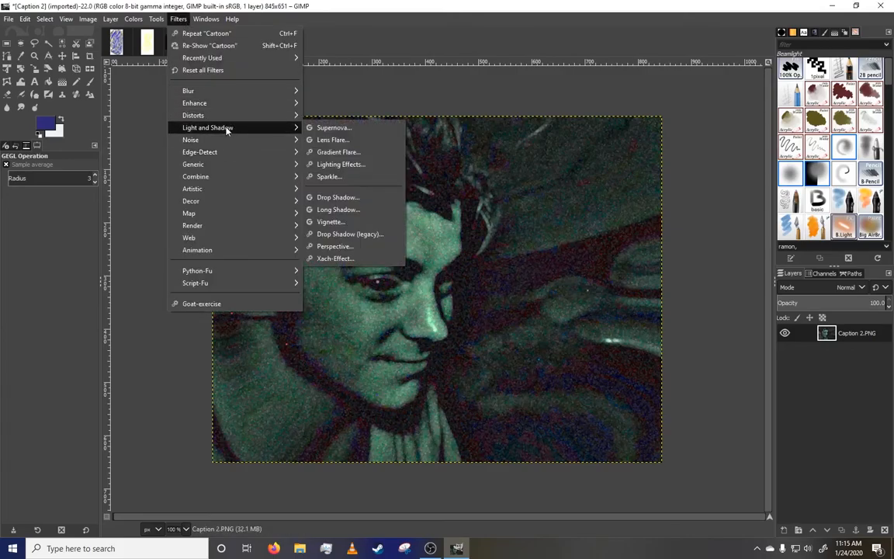
mouse_move(271, 192)
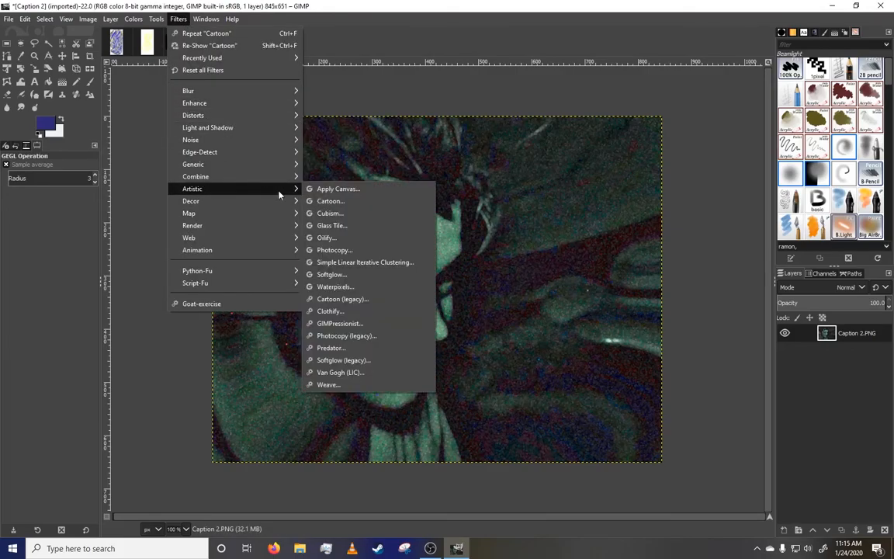
click(330, 213)
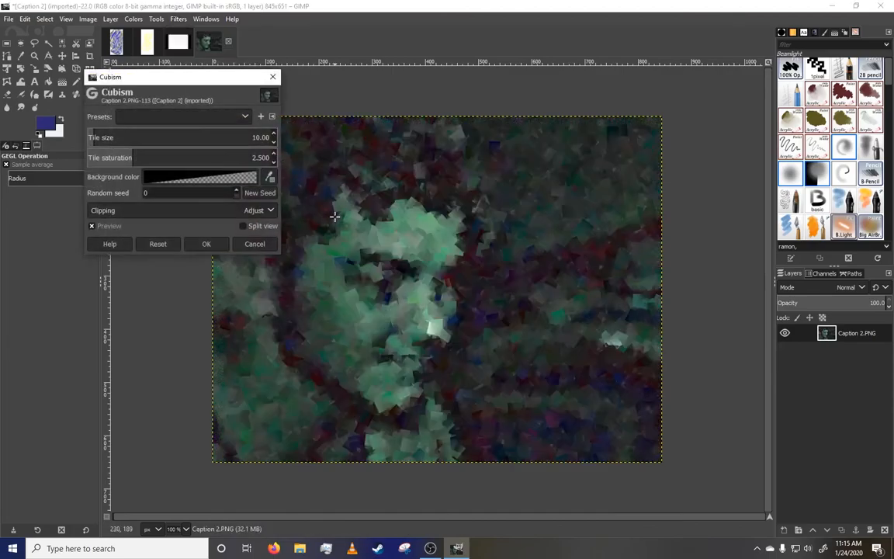
click(90, 138)
drag(90, 137, 166, 138)
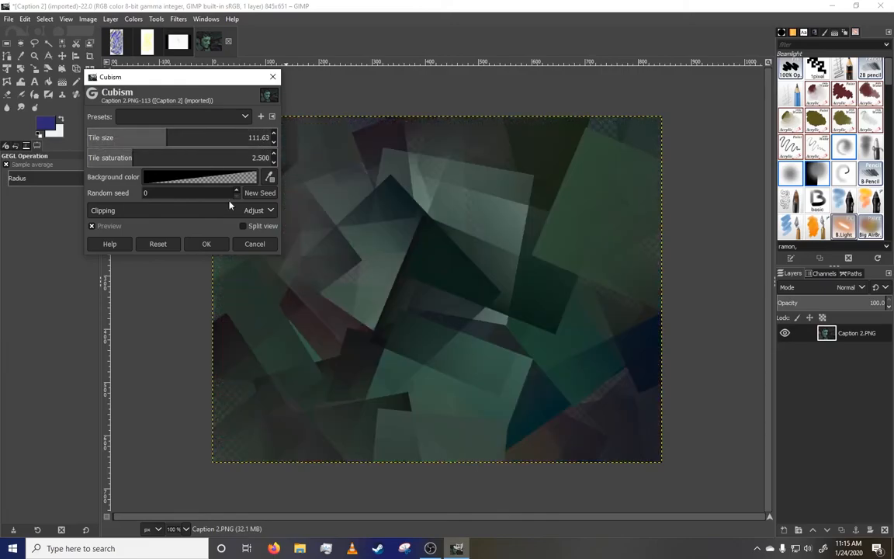
click(255, 243)
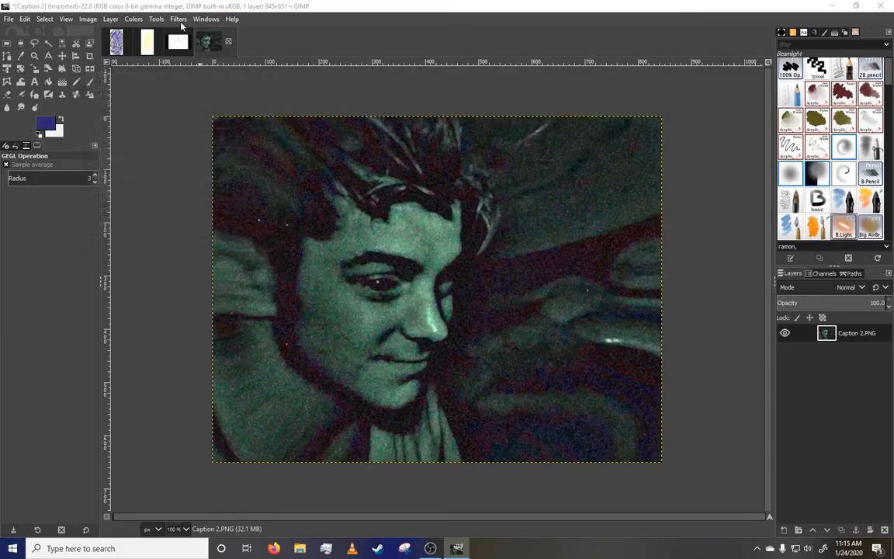
- Open the Coffee Stain decor filter for the photo and dismiss the Cubism settings
click(179, 19)
mouse_move(279, 205)
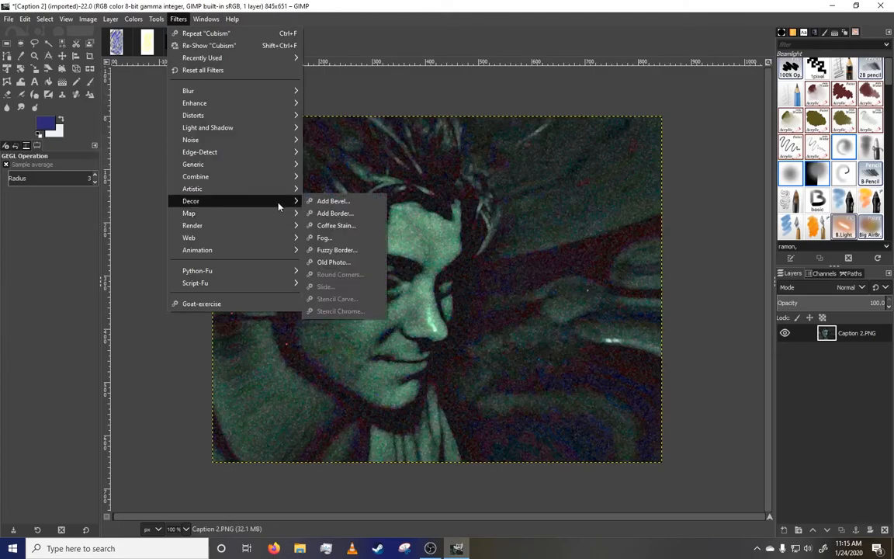
click(361, 225)
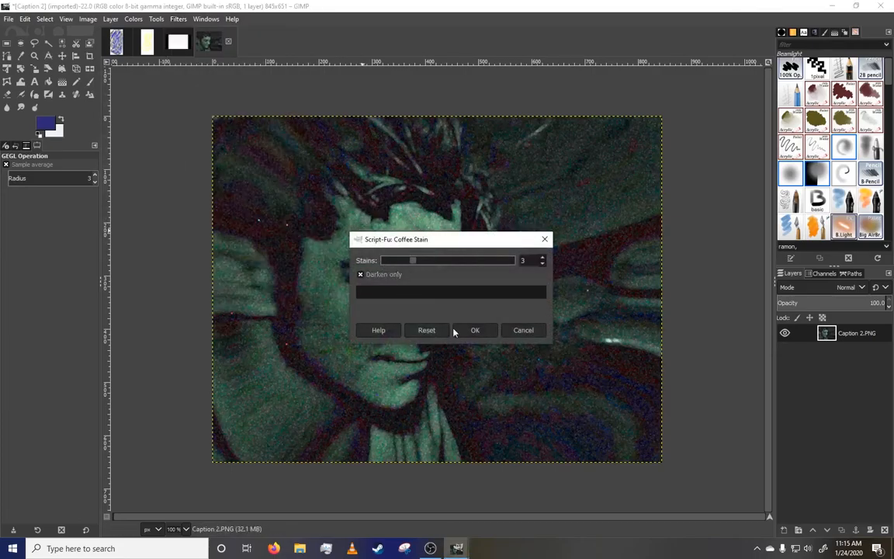
drag(434, 241, 395, 296)
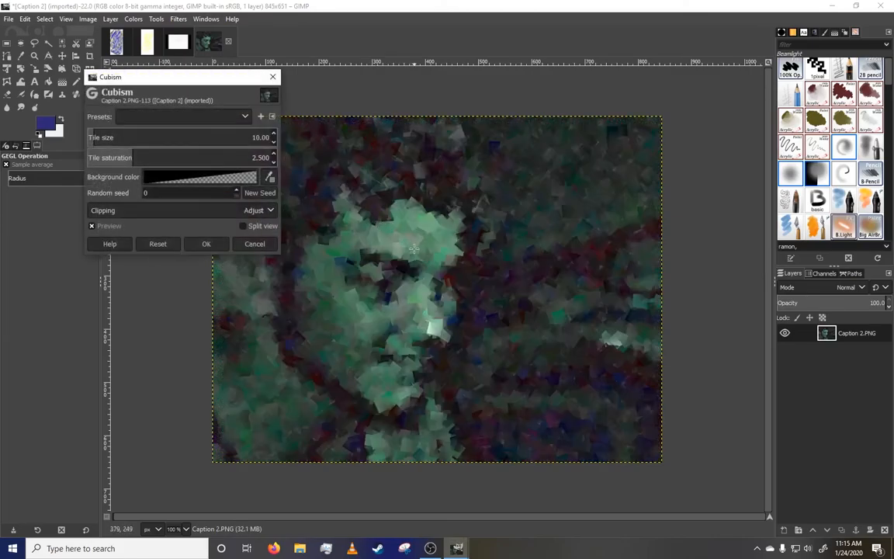
click(255, 244)
- Try to start the Old Photo decor filter on the photo
click(178, 19)
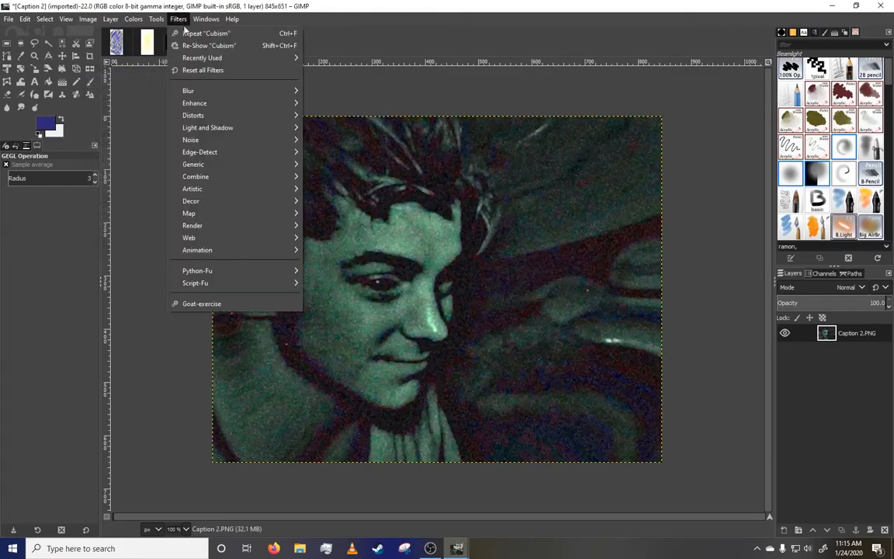
mouse_move(240, 207)
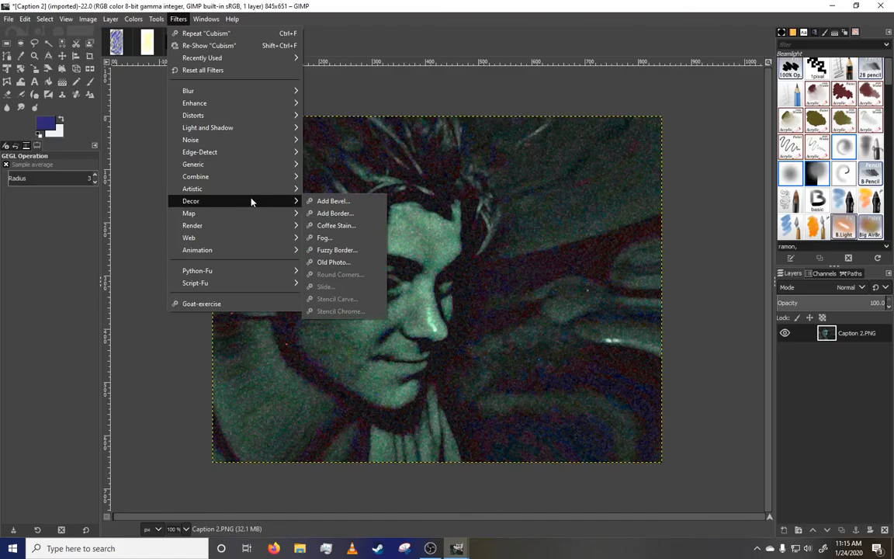
click(359, 262)
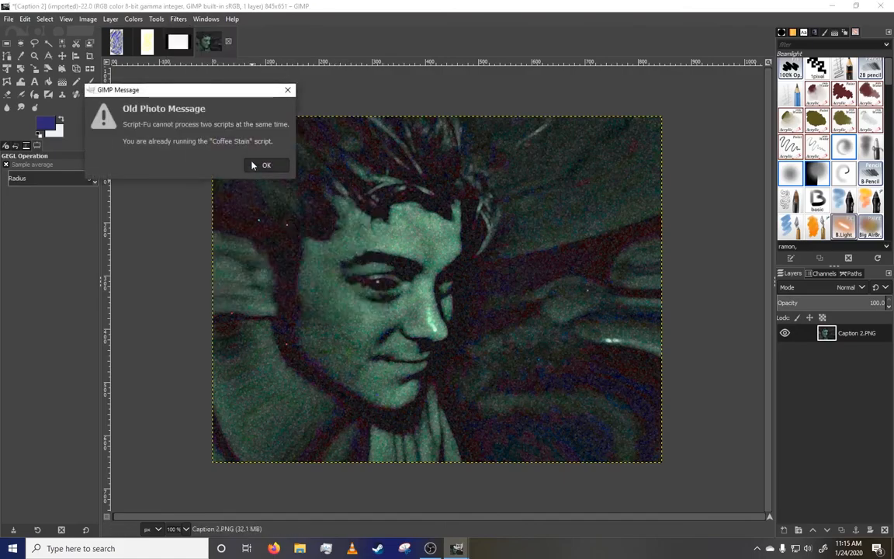
click(252, 164)
click(178, 19)
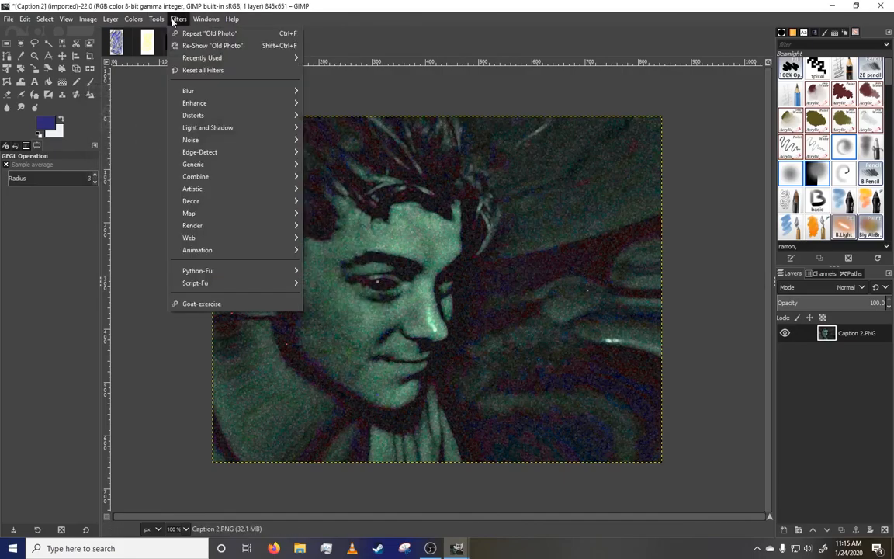
mouse_move(222, 226)
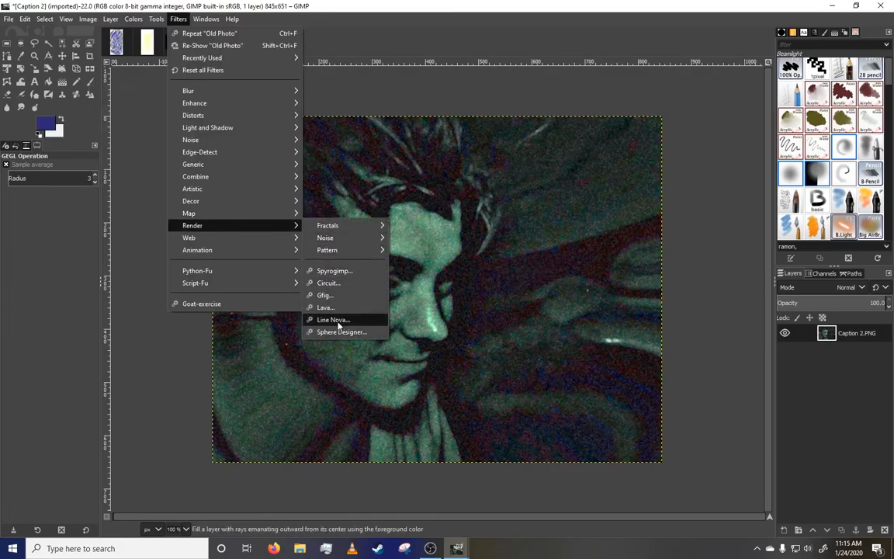
mouse_move(230, 242)
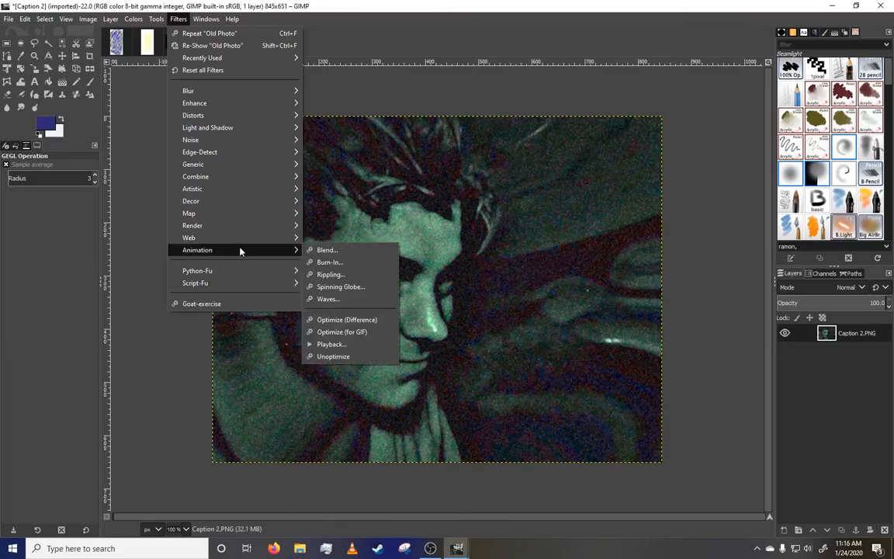
mouse_move(243, 270)
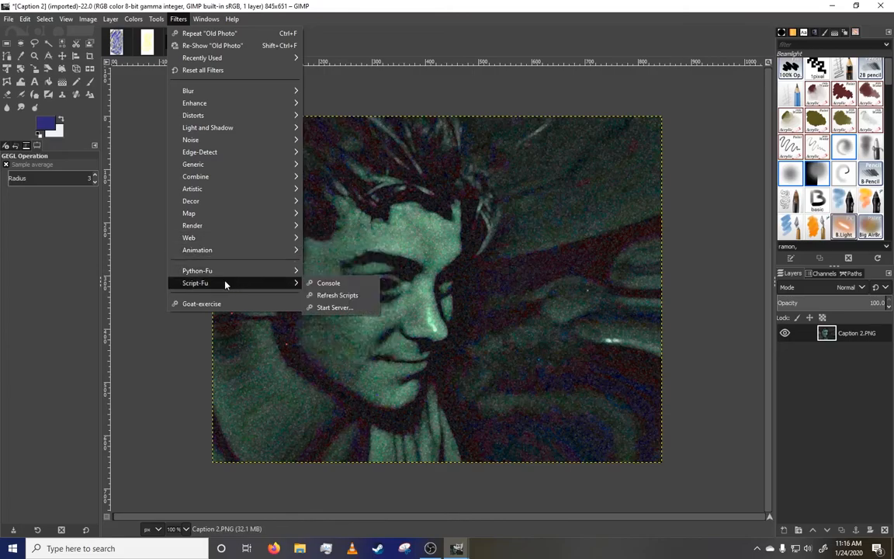
click(120, 198)
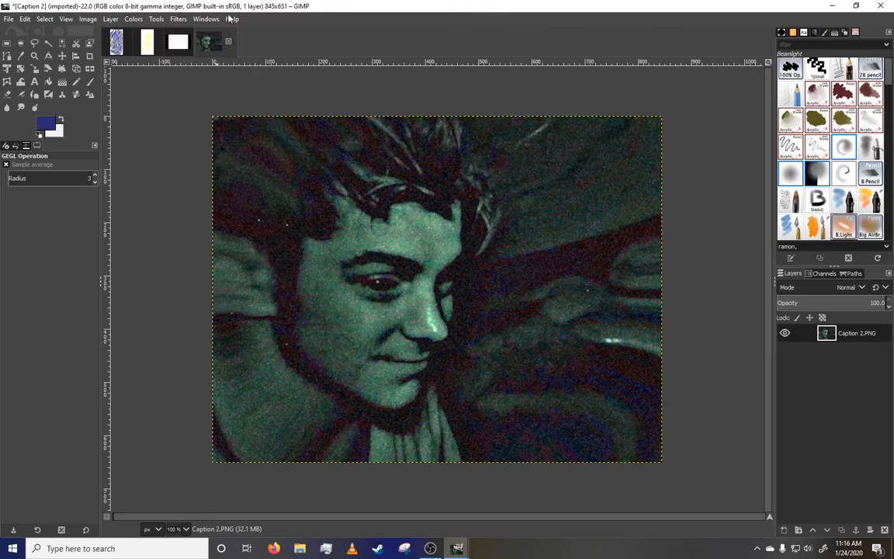
- Flip the whole image horizontally, and flip it back to its original orientation
click(86, 20)
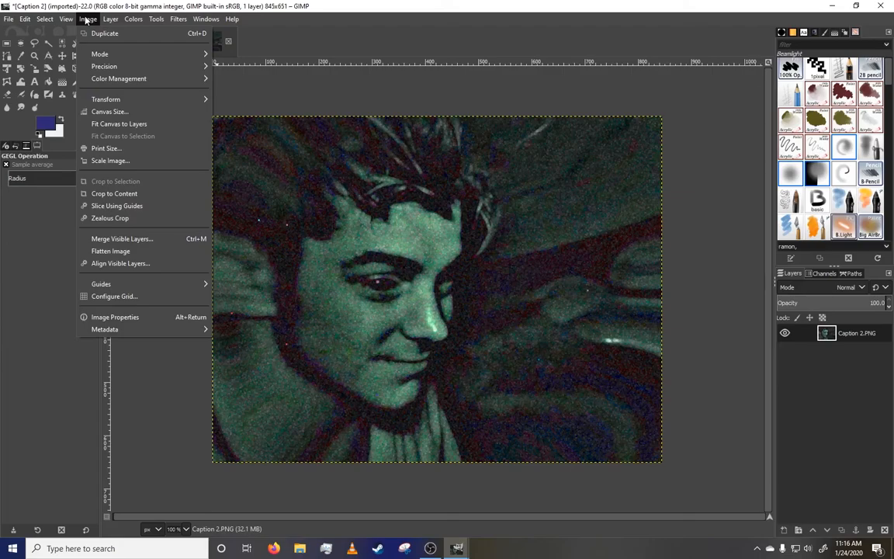
mouse_move(187, 97)
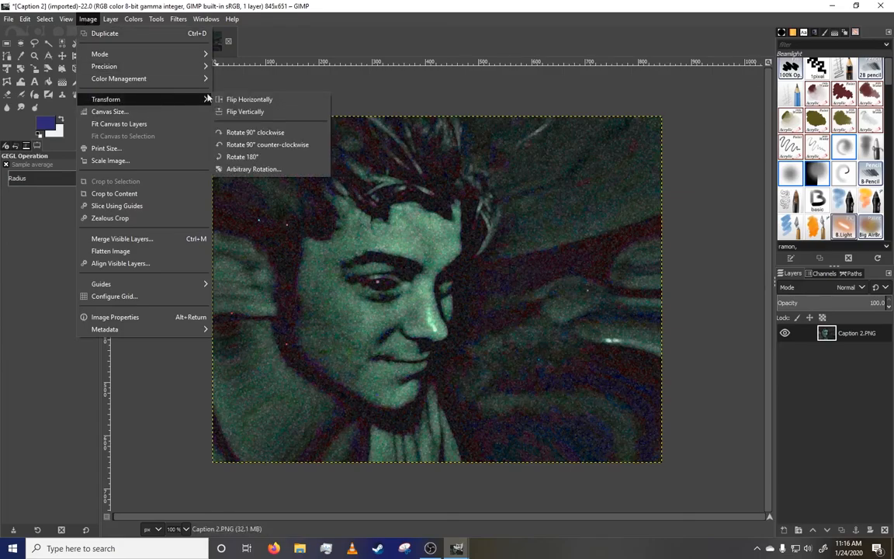
click(249, 100)
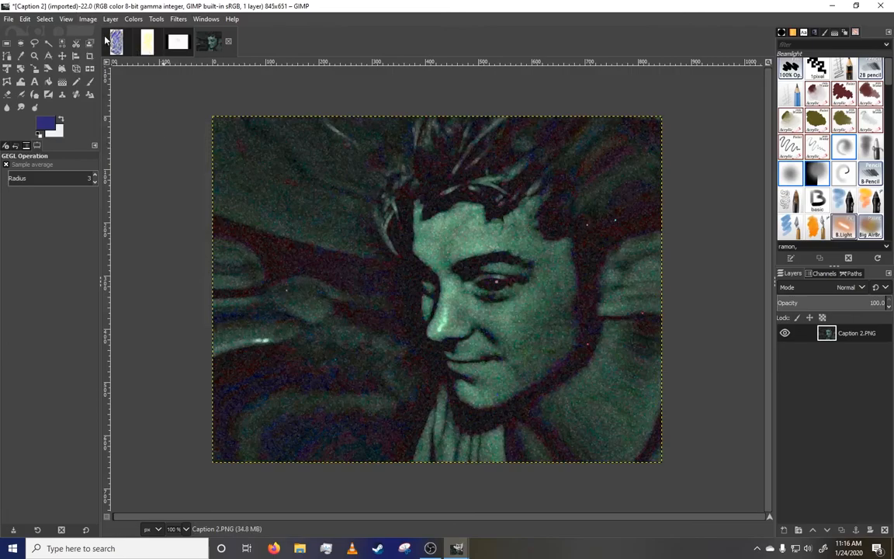
click(88, 21)
mouse_move(123, 99)
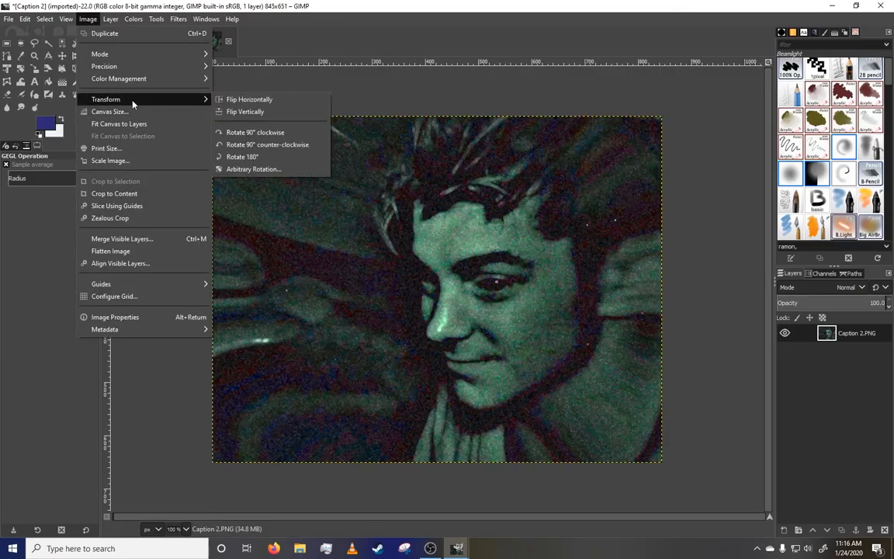
click(290, 100)
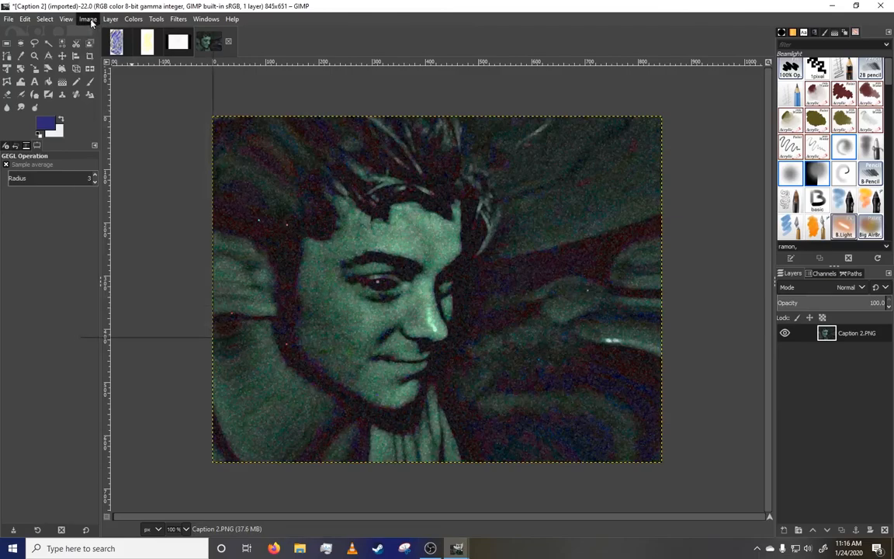
- Open the Scale Image settings for the photo and close them without changing the size
click(90, 21)
click(117, 161)
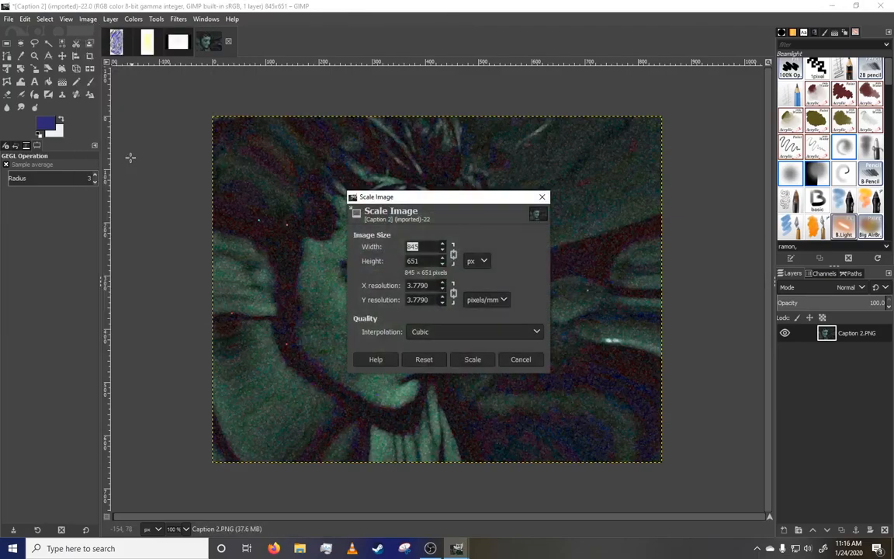
click(473, 359)
- Select the entire image
click(66, 19)
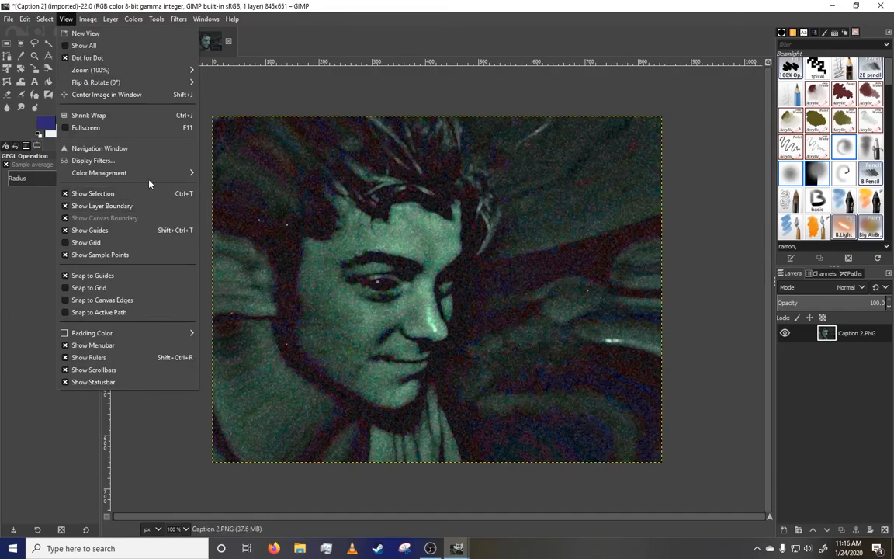
click(842, 441)
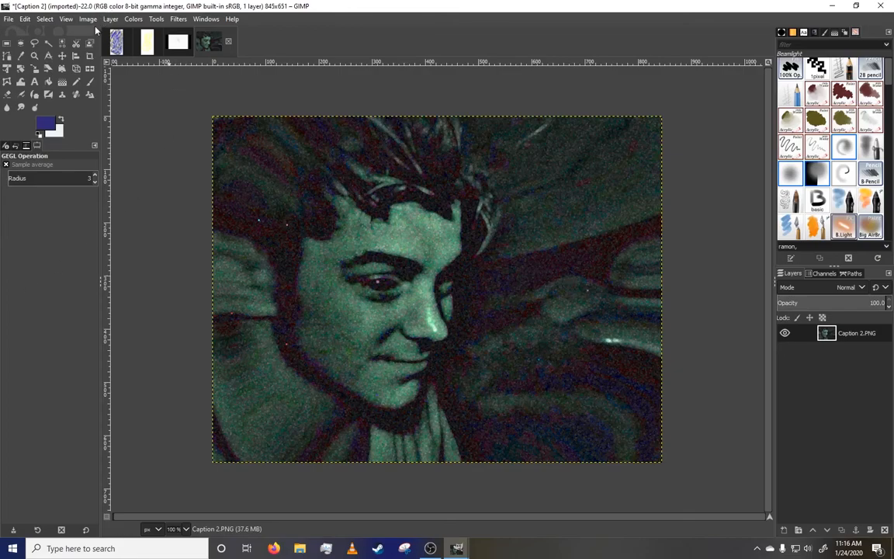
click(64, 21)
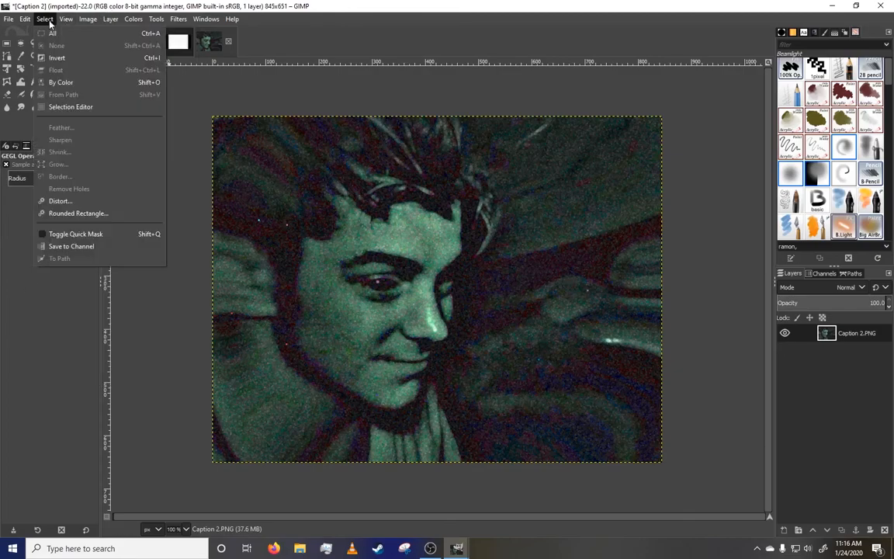
click(52, 33)
key(ctrl+shift+f)
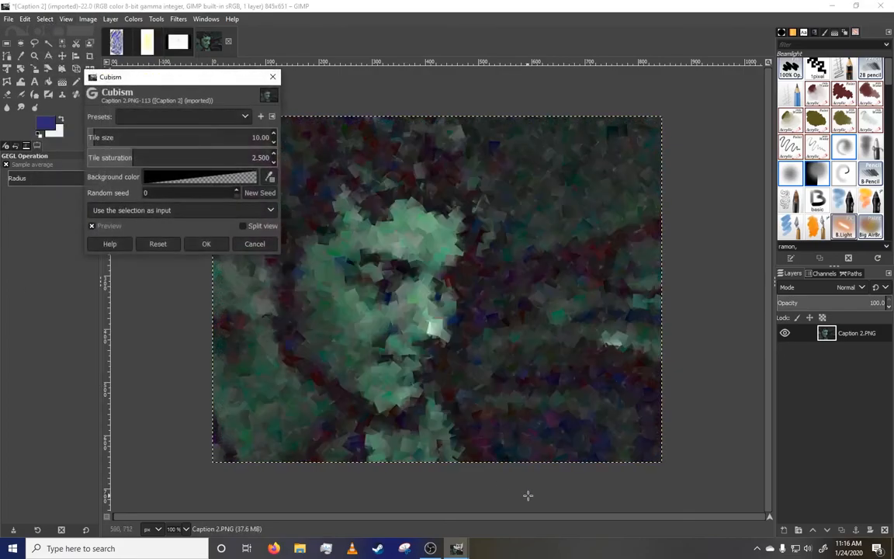
click(254, 244)
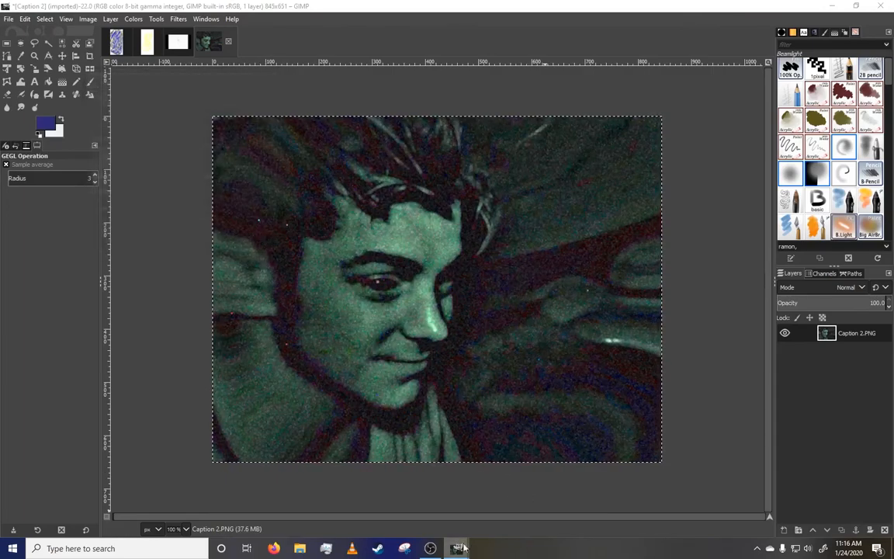
mouse_move(466, 548)
mouse_move(556, 464)
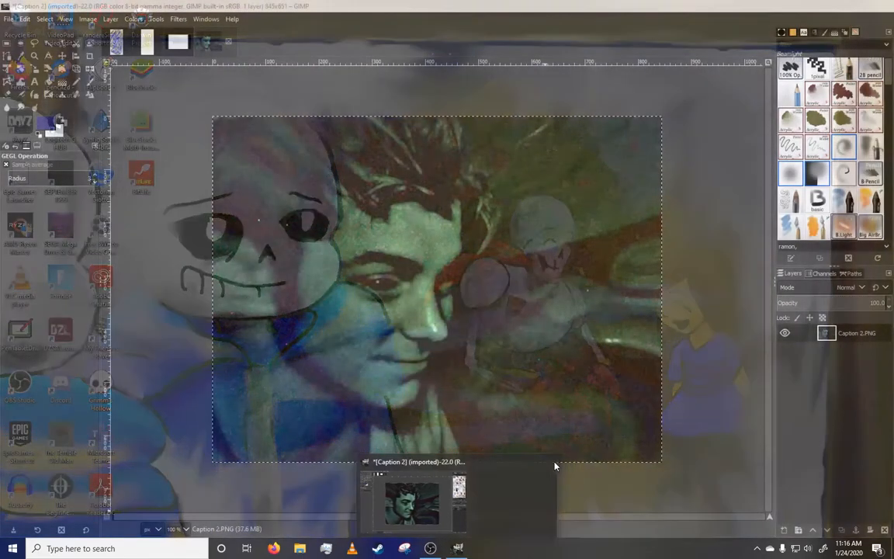
key(ctrl+shift+f)
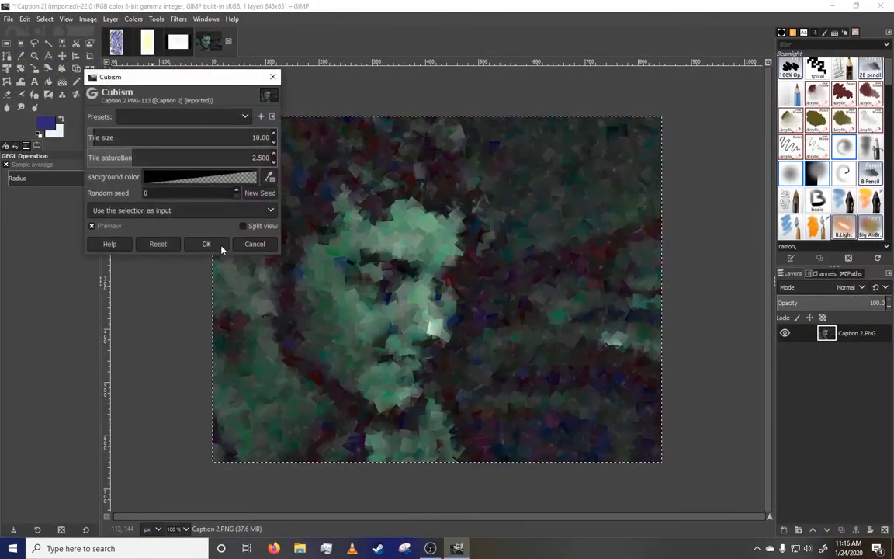
click(253, 245)
- Draw a rectangular selection about 612 by 641 px around the face and hair, and crop the image to it
click(7, 44)
drag(330, 202, 460, 355)
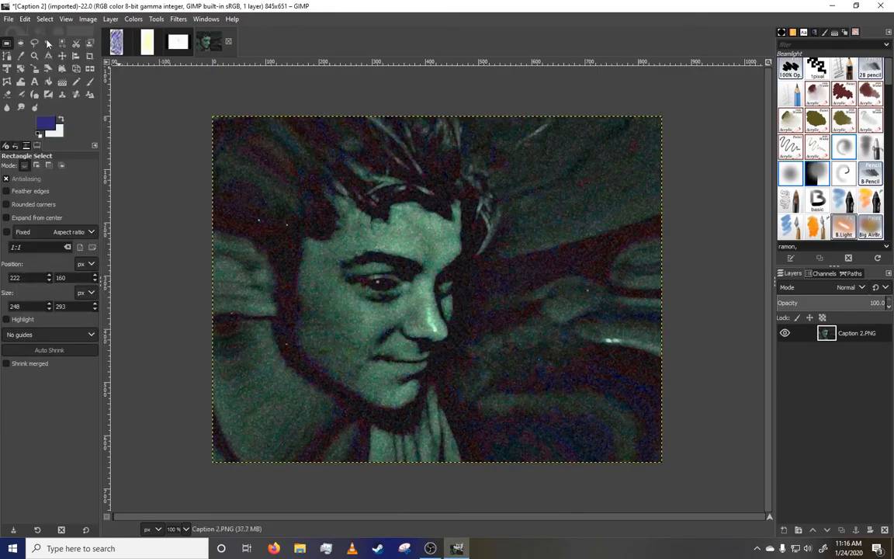
drag(218, 122, 545, 464)
click(44, 18)
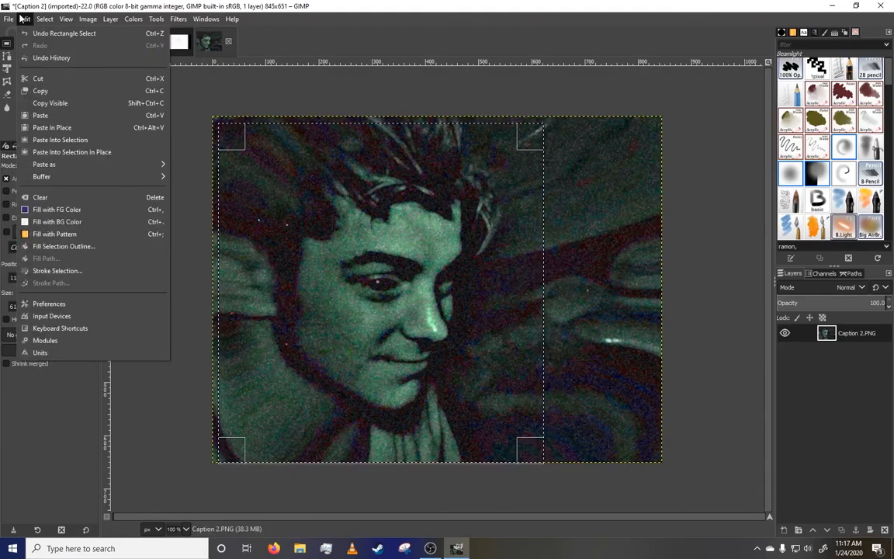
mouse_move(22, 21)
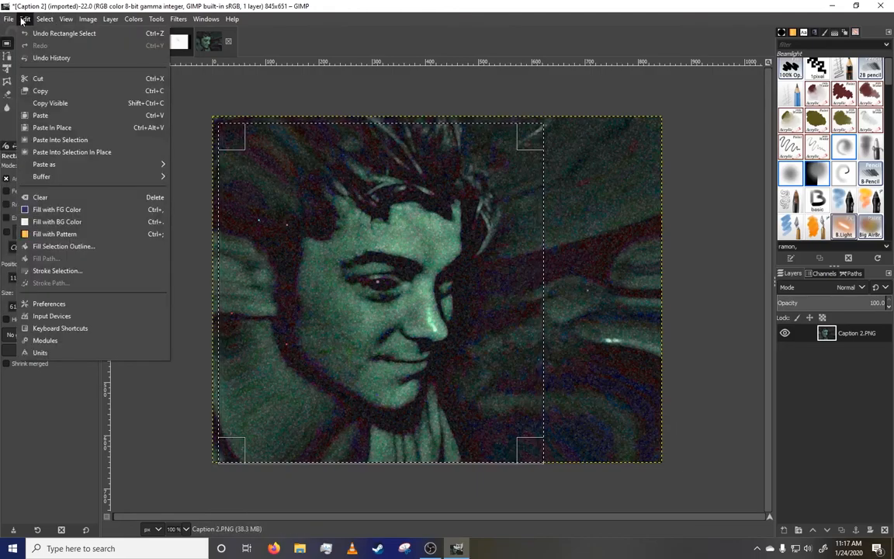
mouse_move(88, 19)
click(137, 182)
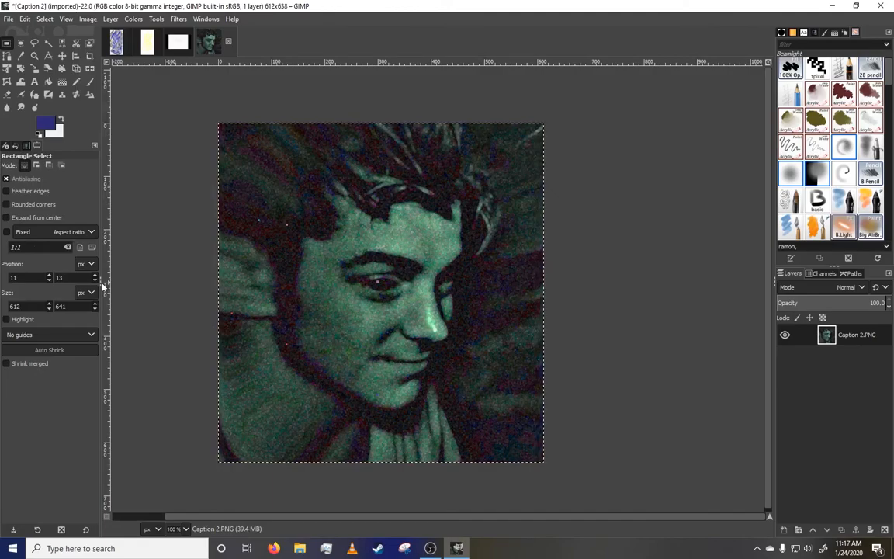
- Open the input device configuration to view the tablet and pointer settings, and close it without changes
click(24, 22)
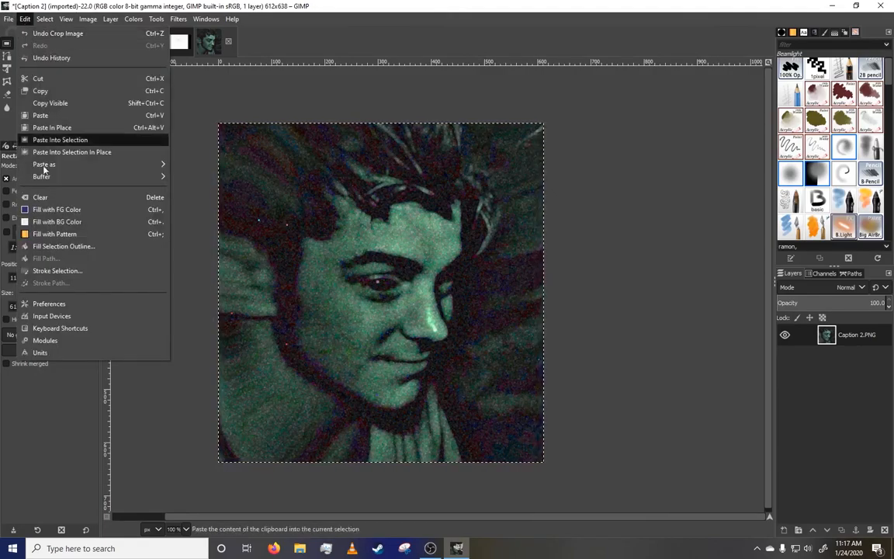
click(55, 316)
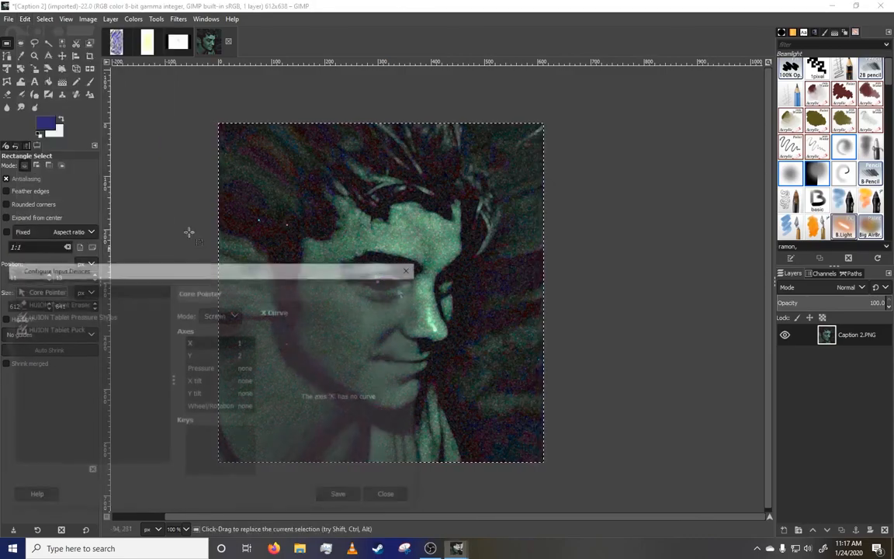
drag(206, 261, 441, 119)
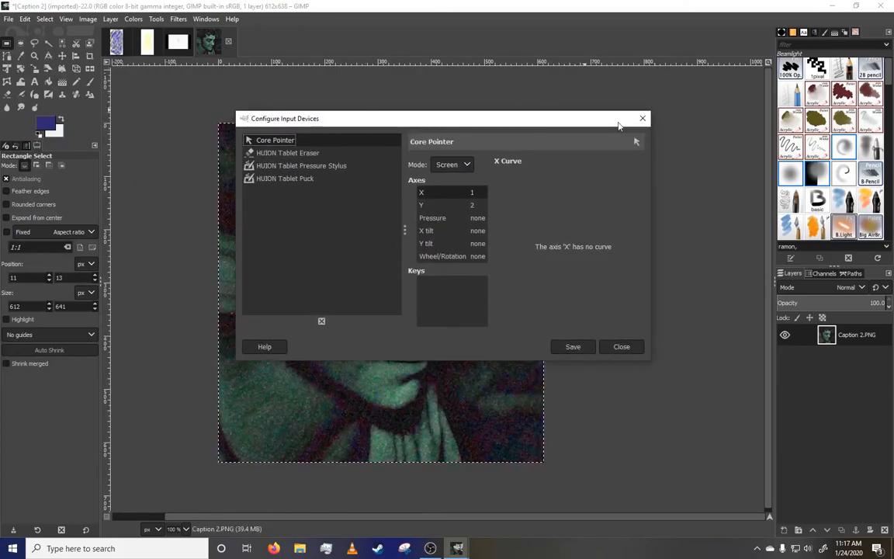
click(642, 118)
- Open the program preferences to view the System Resources settings, and close them without changes
click(24, 18)
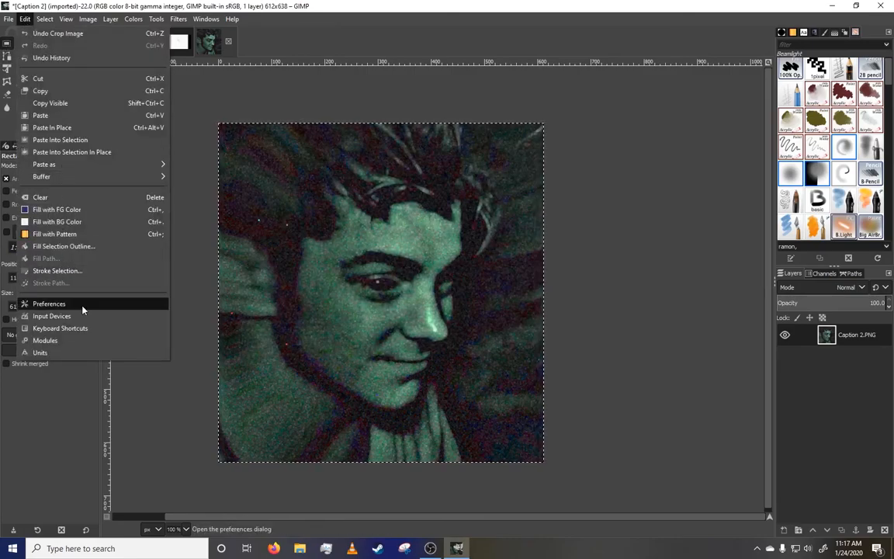
click(78, 304)
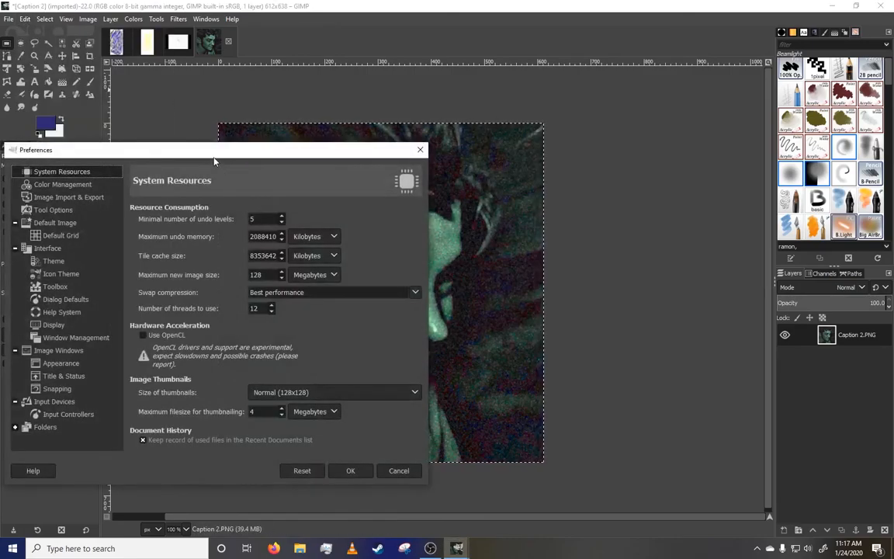
click(420, 149)
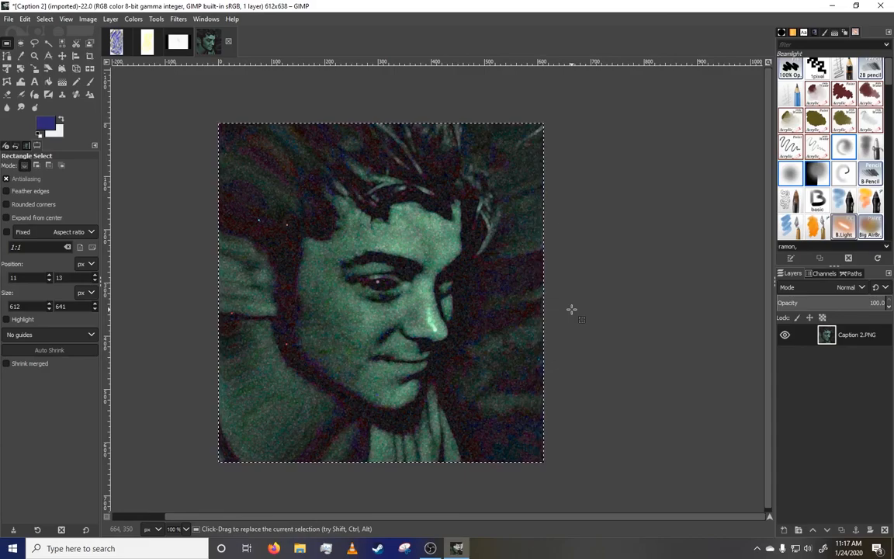
- Activate the Smudge tool and return to the Rectangle Select tool
key(s)
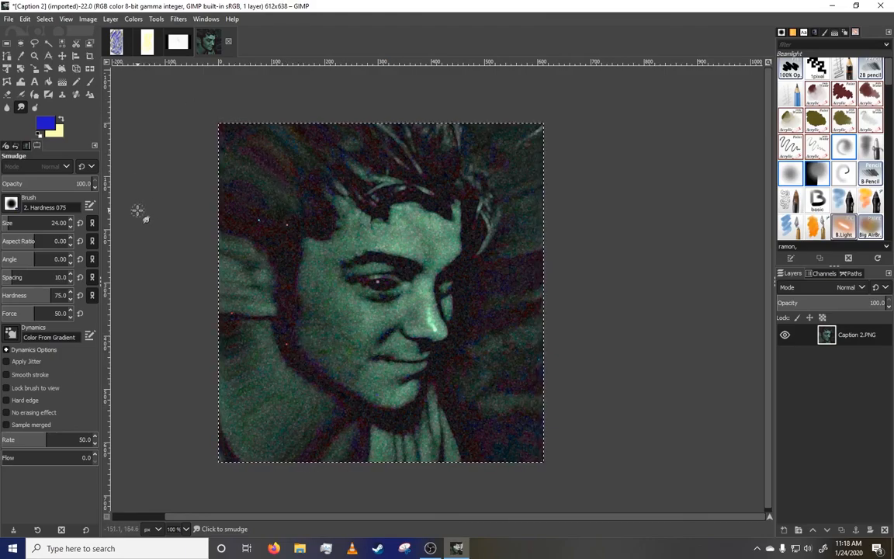
key(r)
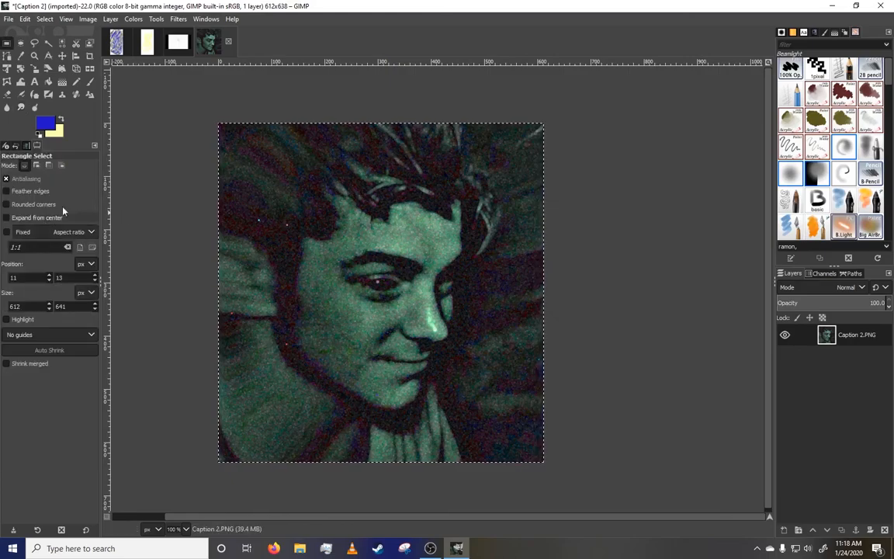